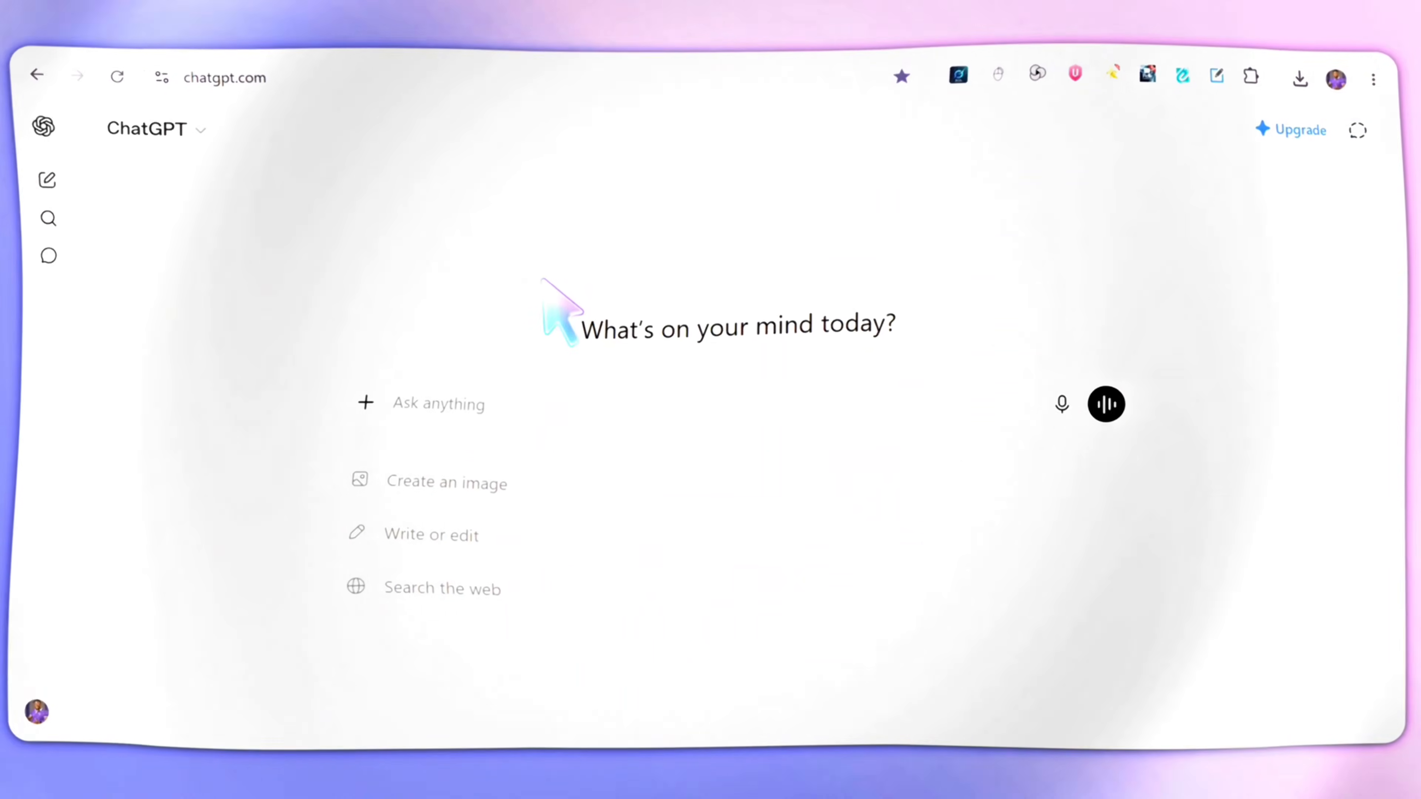
pyautogui.rightClick(469, 333)
pyautogui.hotkey('ctrl', 'v')
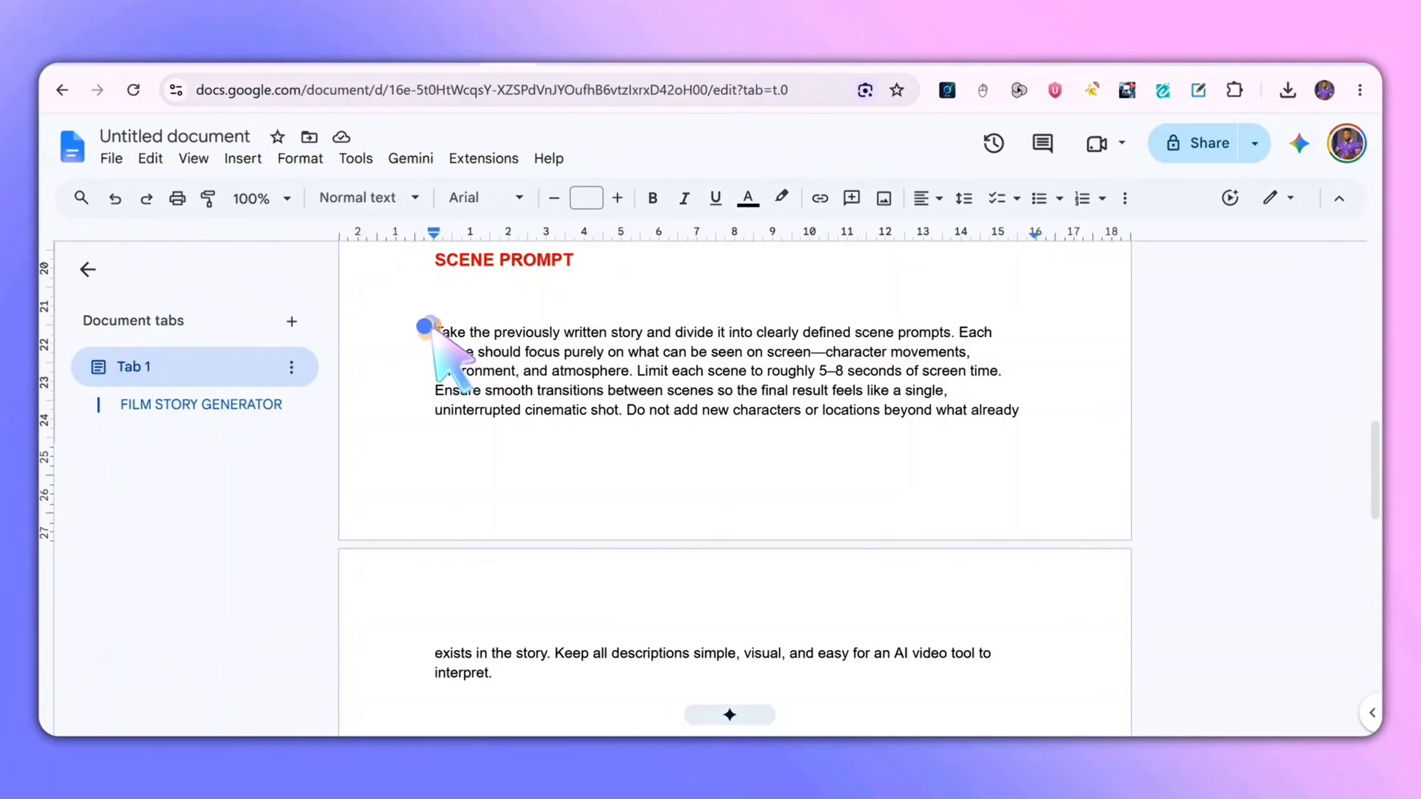
pyautogui.moveTo(428, 324); pyautogui.dragTo(1018, 406)
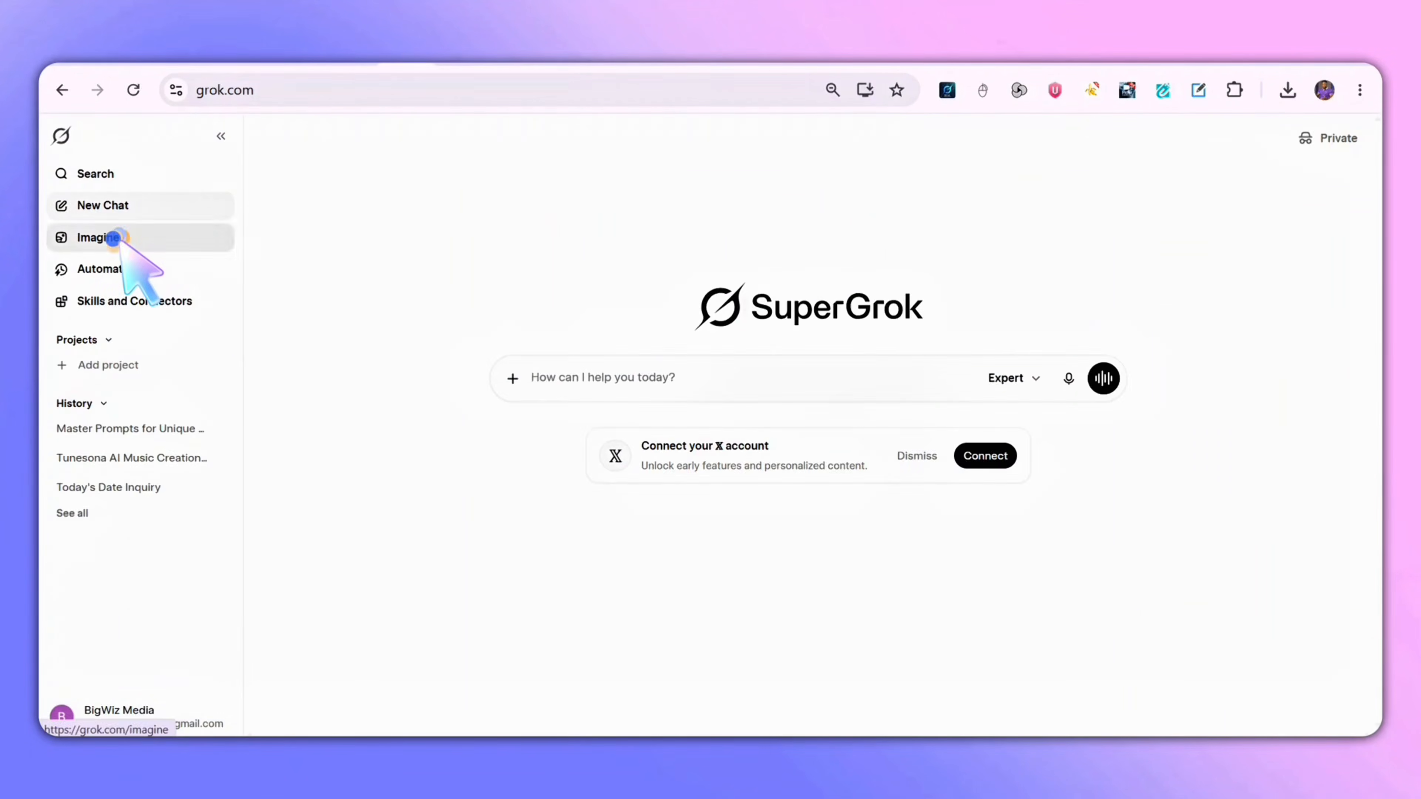
pyautogui.click(120, 238)
pyautogui.hotkey('ctrl', 'v')
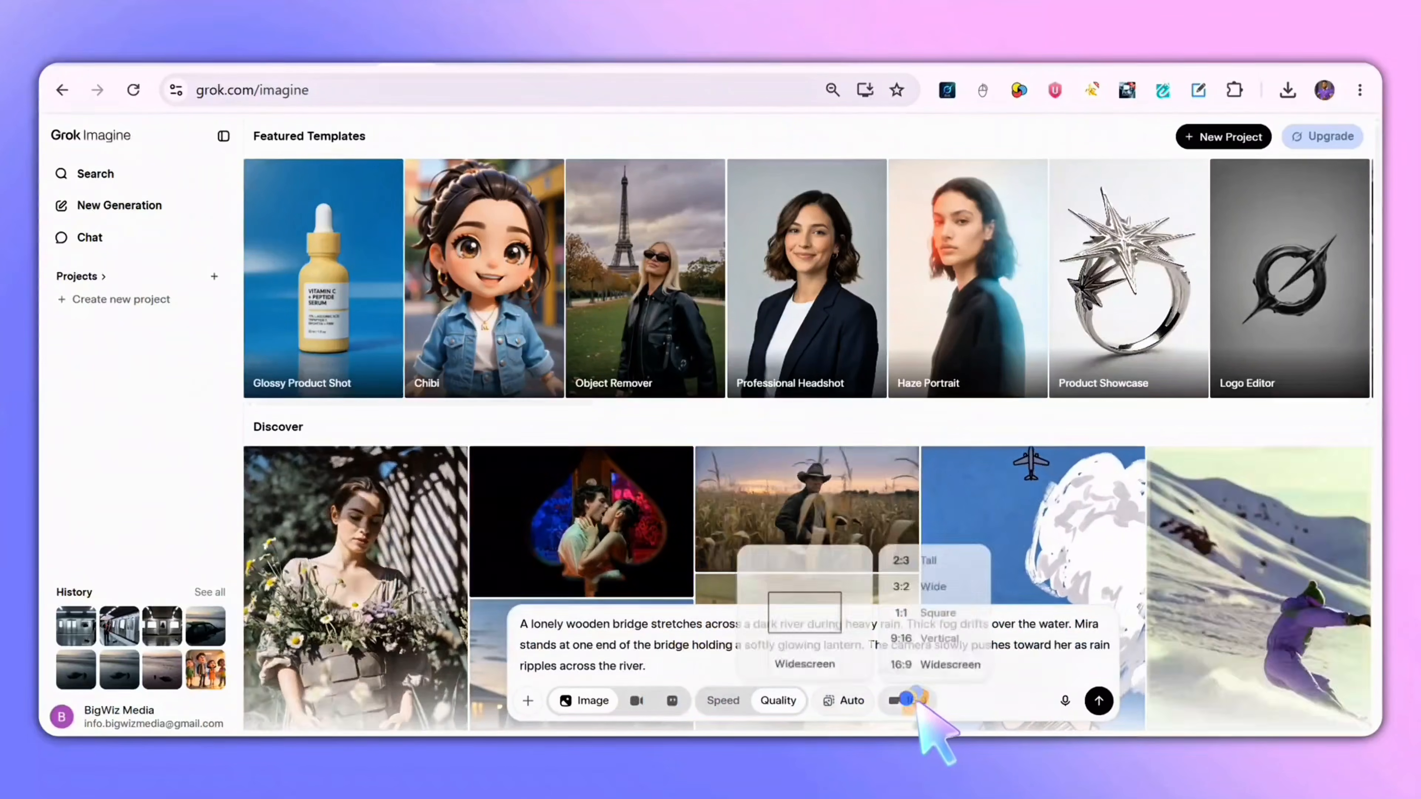
pyautogui.click(1098, 701)
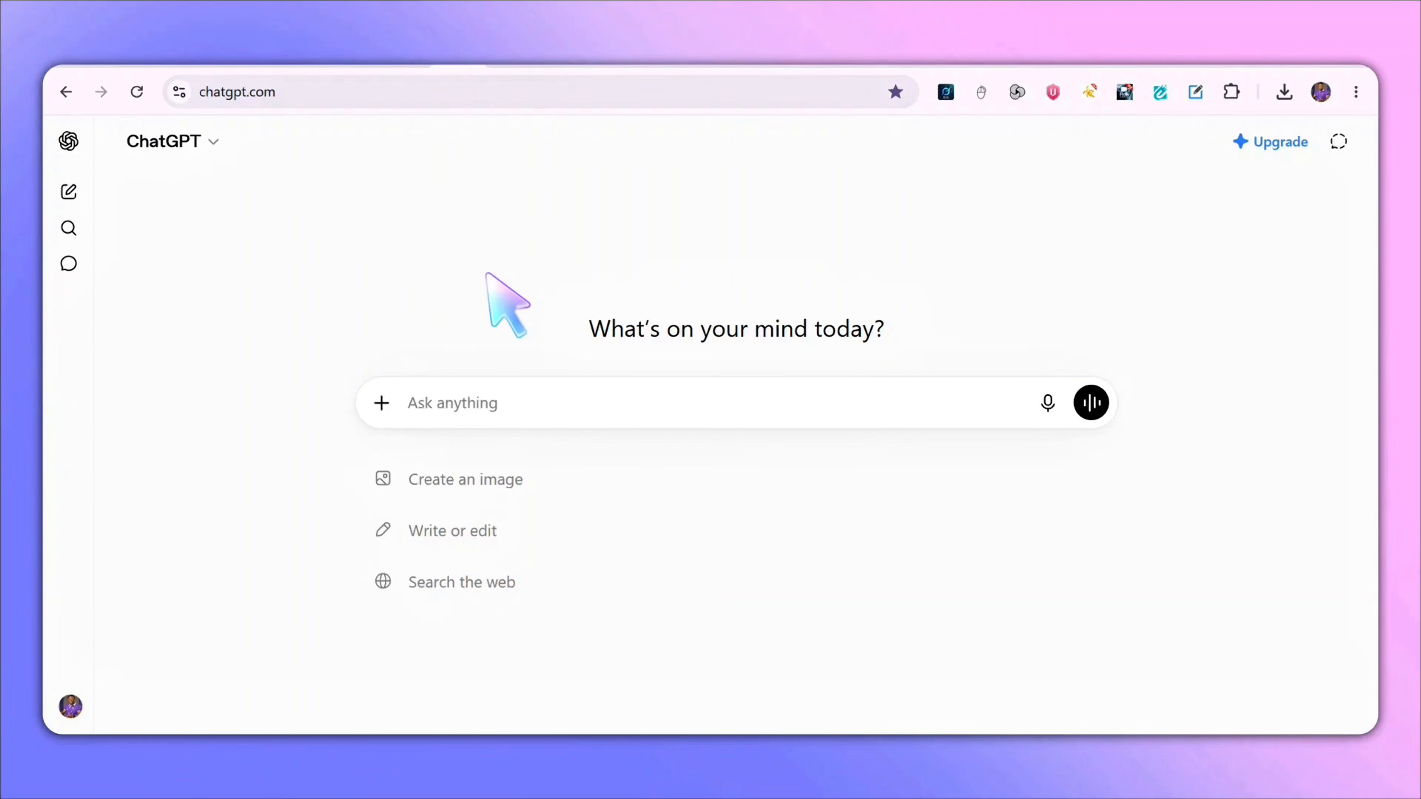
# - Switch to the Google Docs tab and copy the story-generator prompt from "Create a short cinematic story" through the Genre Blend rule
pyautogui.click(512, 71)
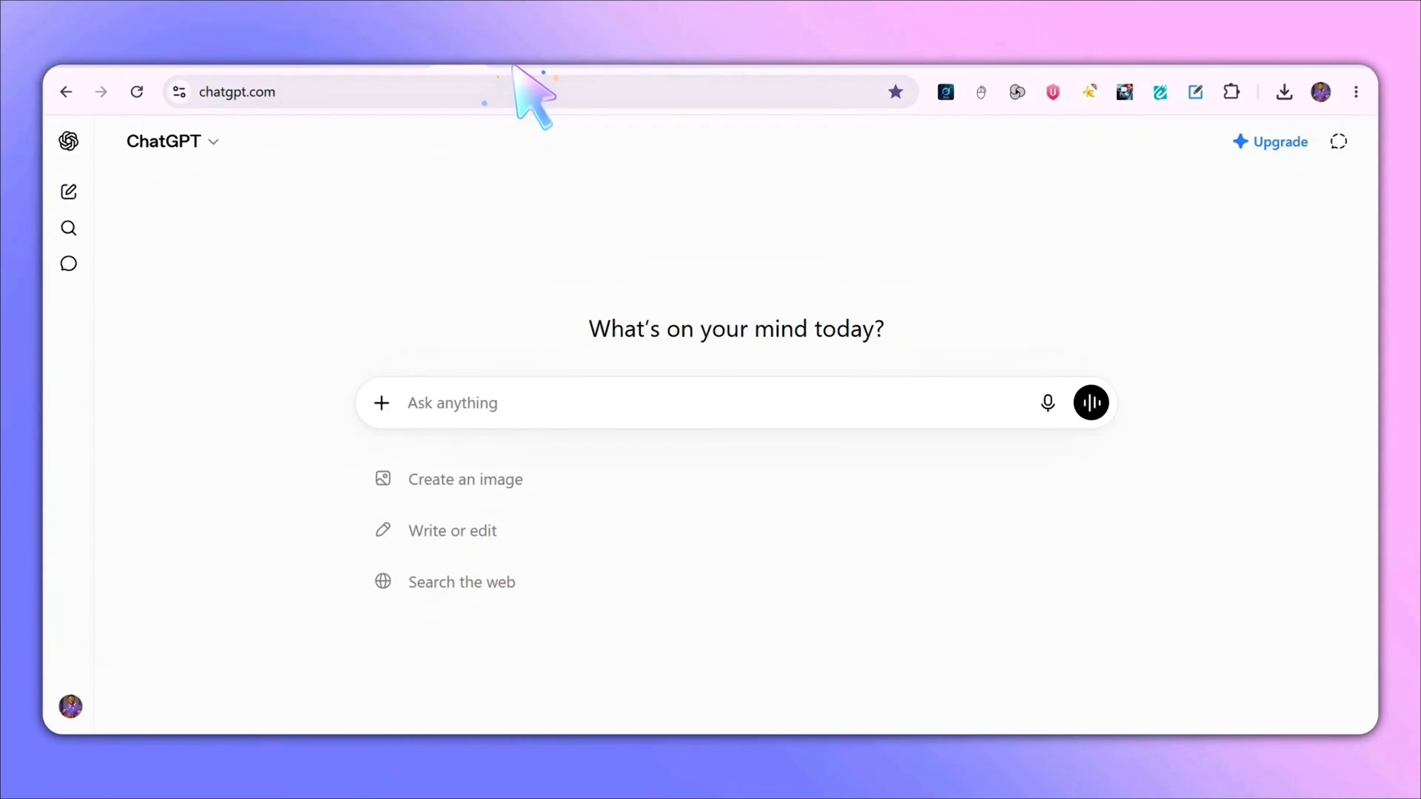
pyautogui.scroll(-6, 554, 431)
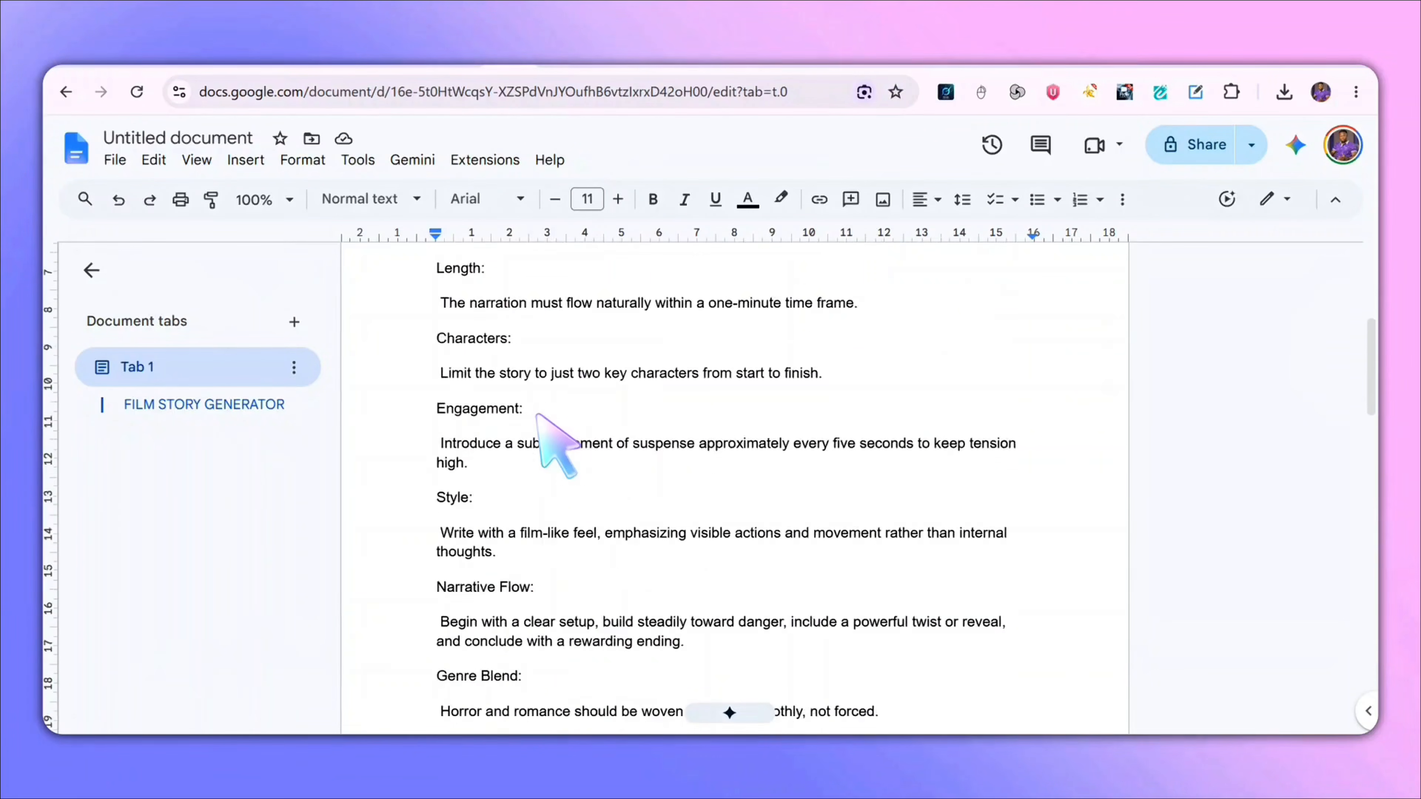
pyautogui.scroll(4, 476, 435)
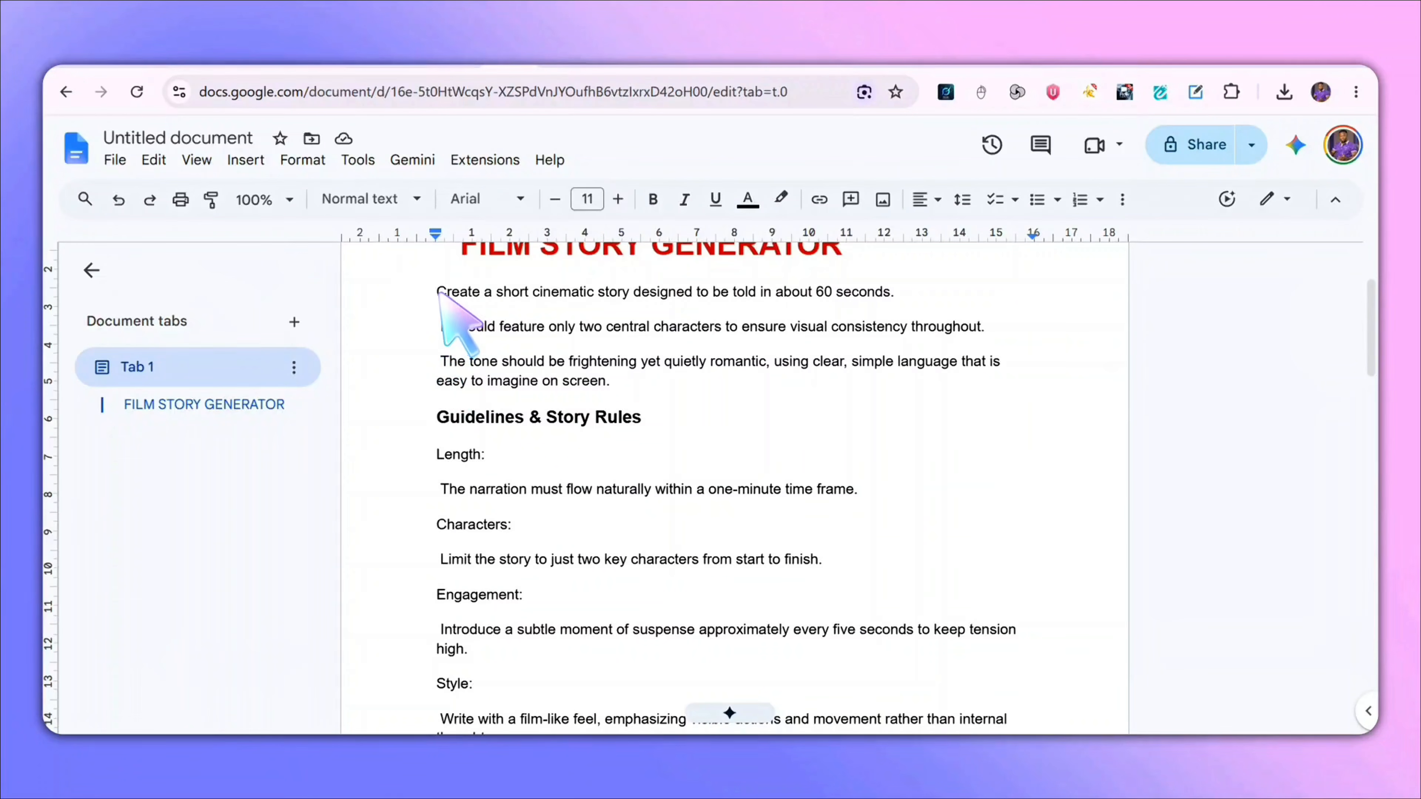
pyautogui.moveTo(430, 289); pyautogui.dragTo(890, 683)
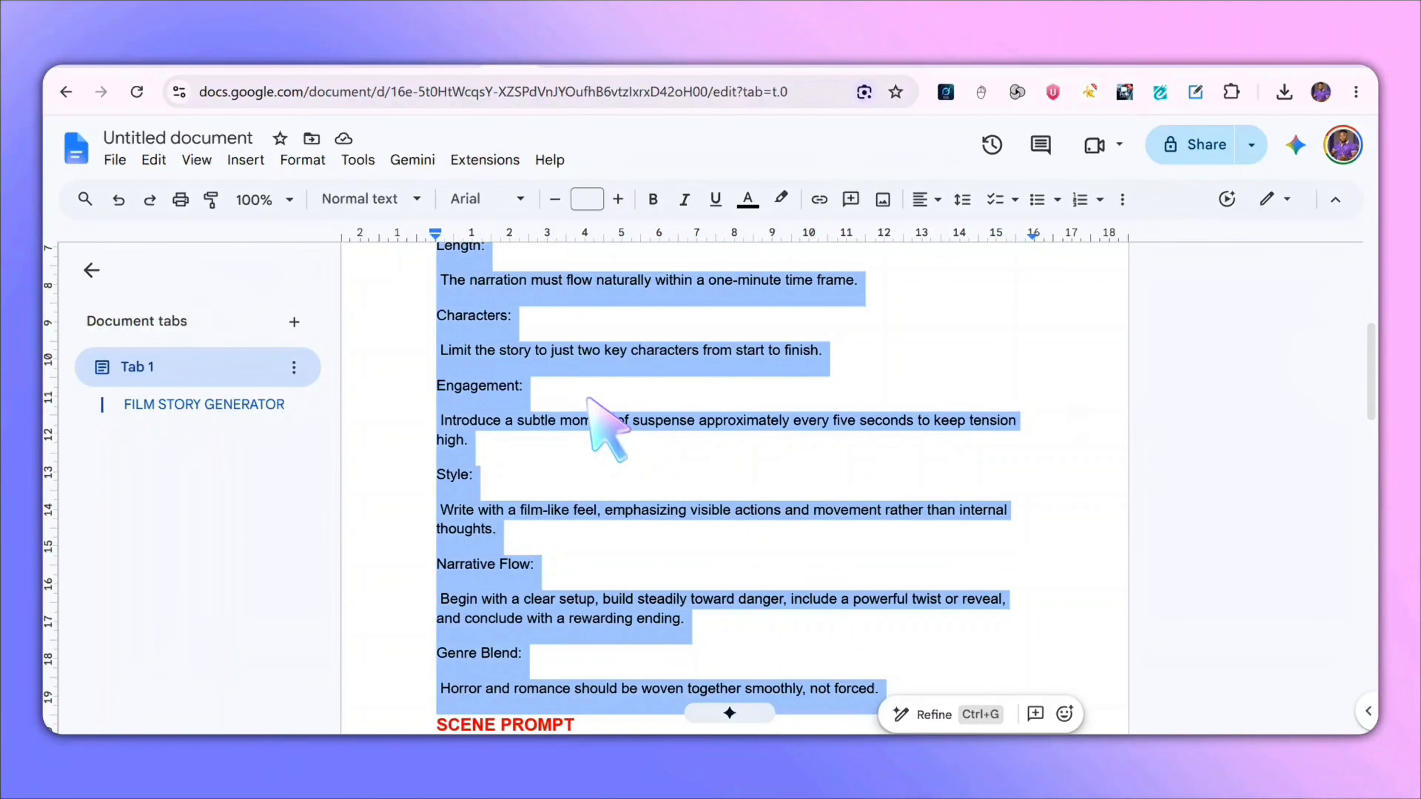
pyautogui.rightClick(562, 322)
pyautogui.click(587, 249)
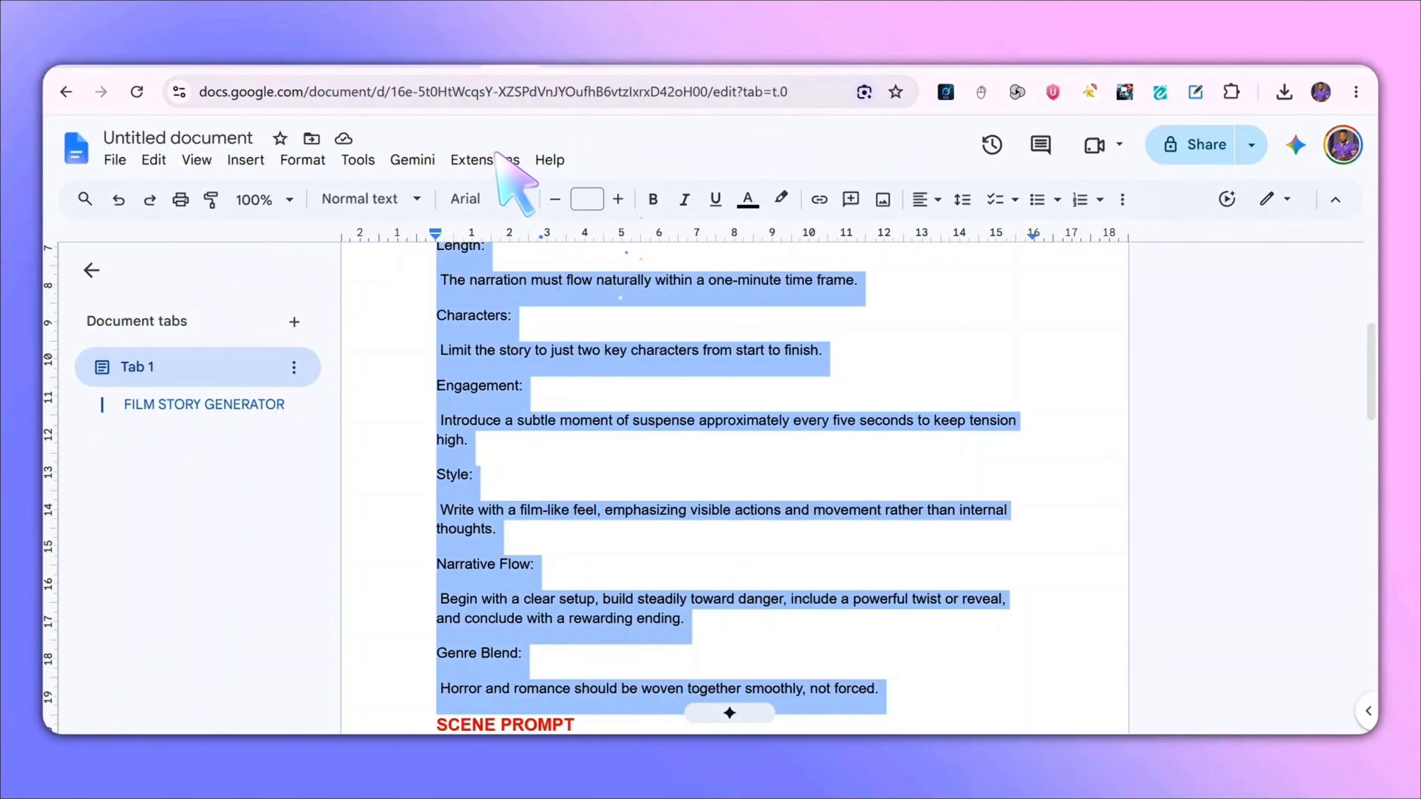
# - Switch to ChatGPT, paste the story-generator prompt into a new chat and send it
pyautogui.click(470, 59)
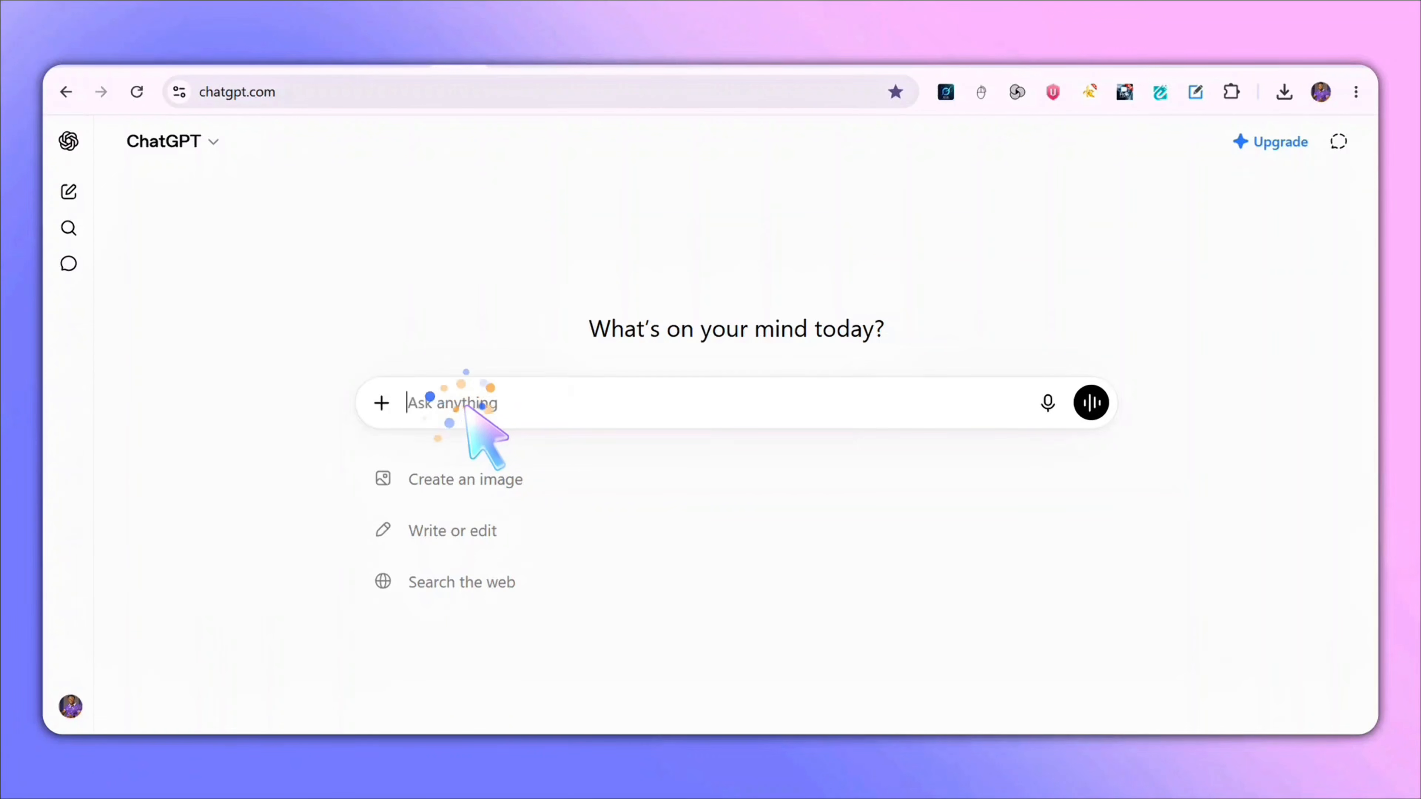
pyautogui.hotkey('ctrl', 'v')
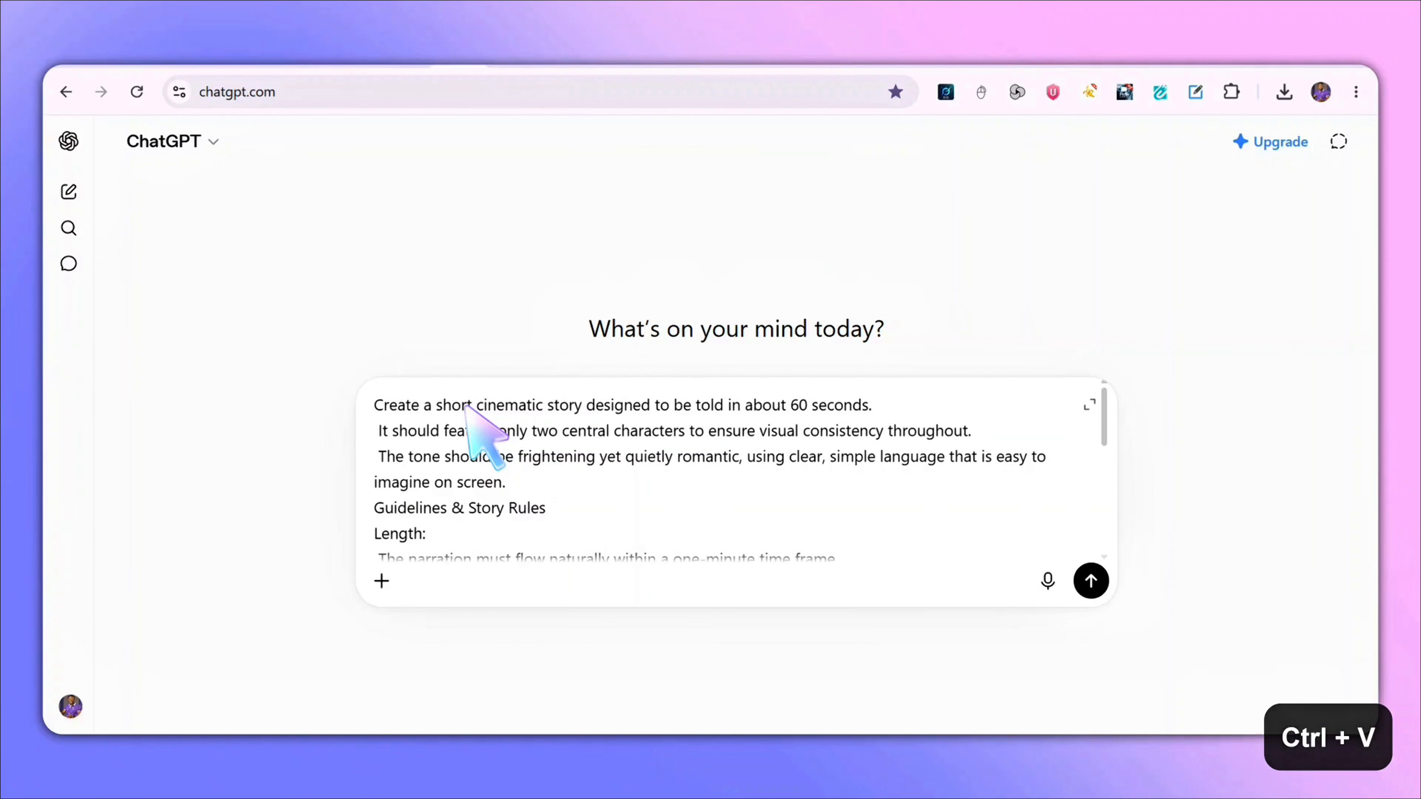
pyautogui.press('Return')
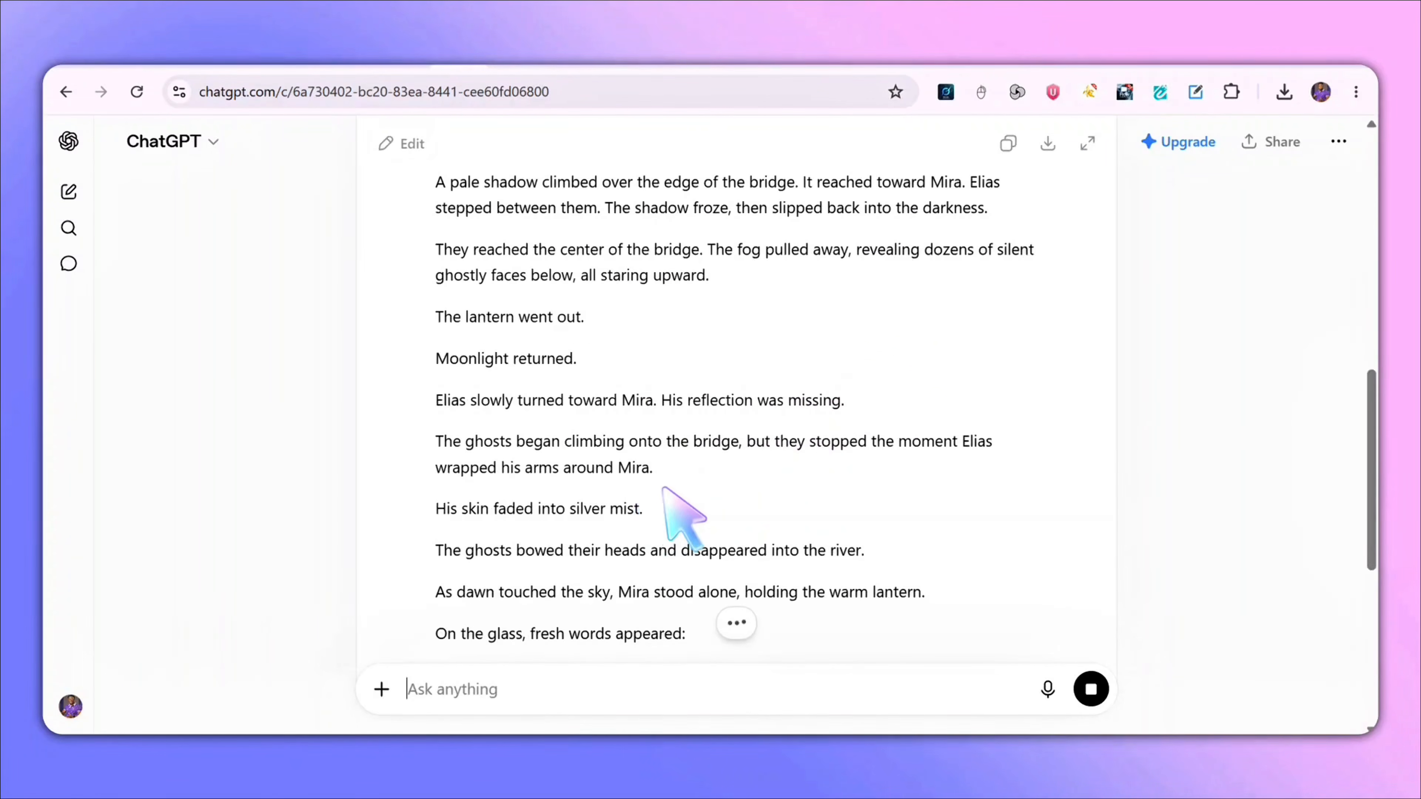
# - Return to the document and copy the SCENE PROMPT paragraph beneath the story rules
pyautogui.scroll(15, 781, 448)
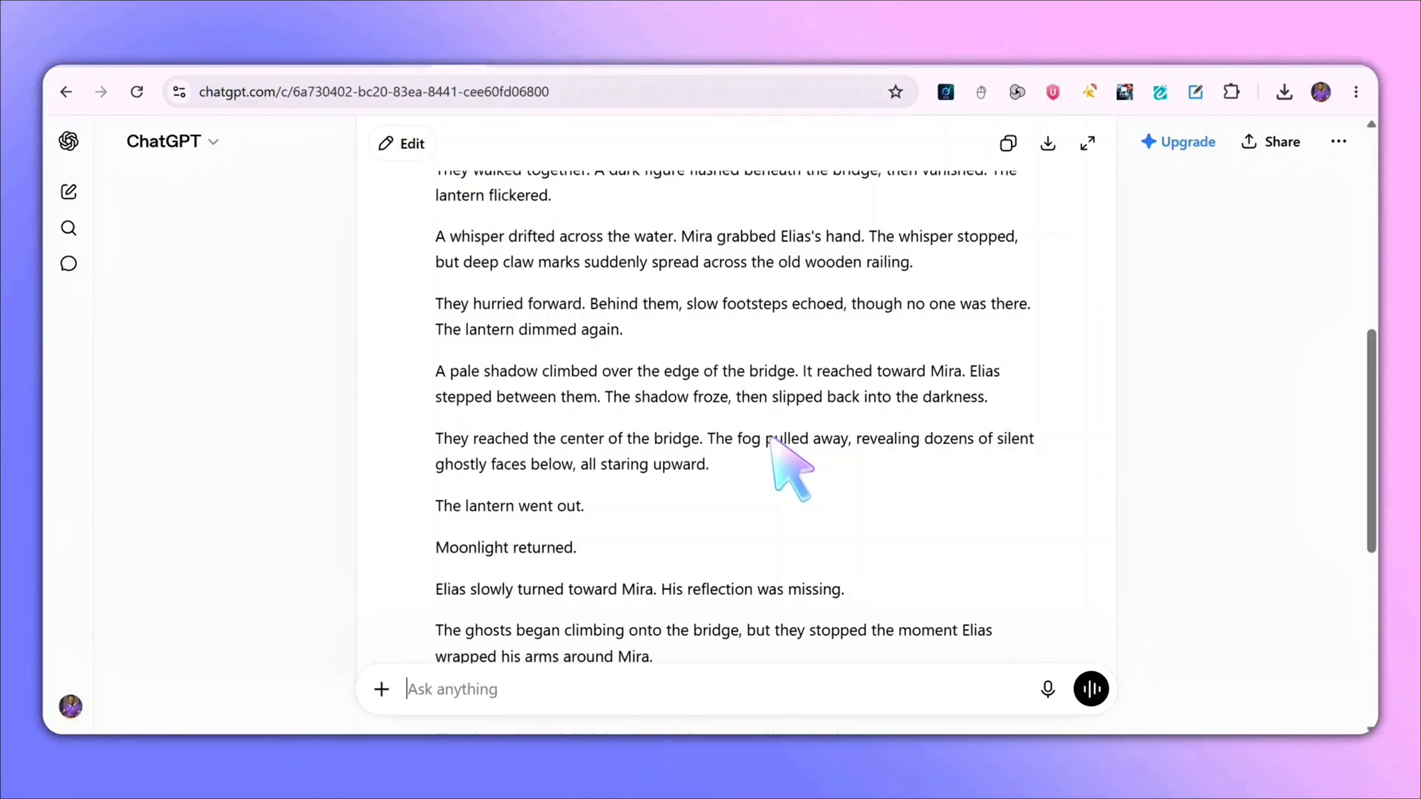
pyautogui.click(491, 63)
pyautogui.scroll(-9, 634, 374)
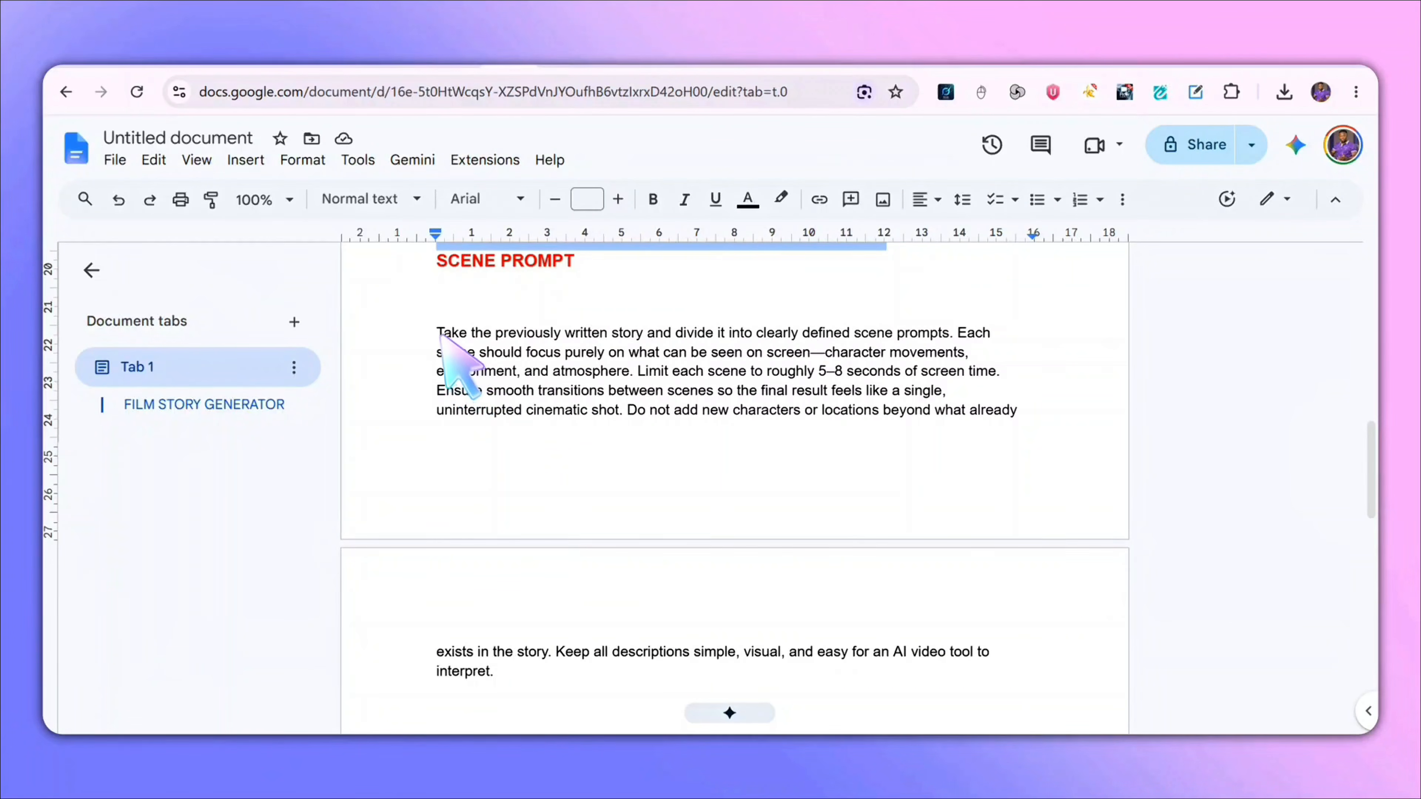
pyautogui.moveTo(437, 334); pyautogui.dragTo(1047, 428)
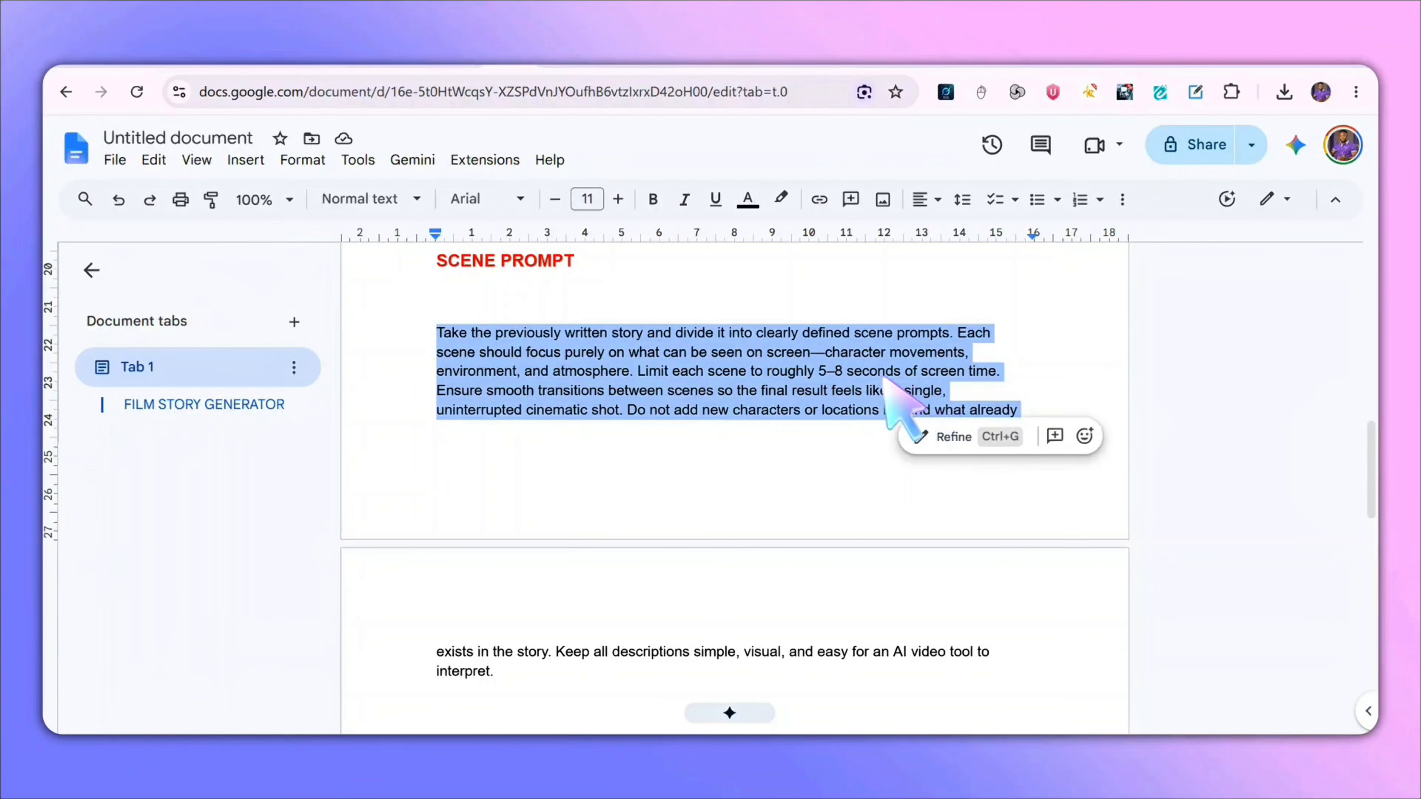
pyautogui.rightClick(764, 330)
pyautogui.click(828, 246)
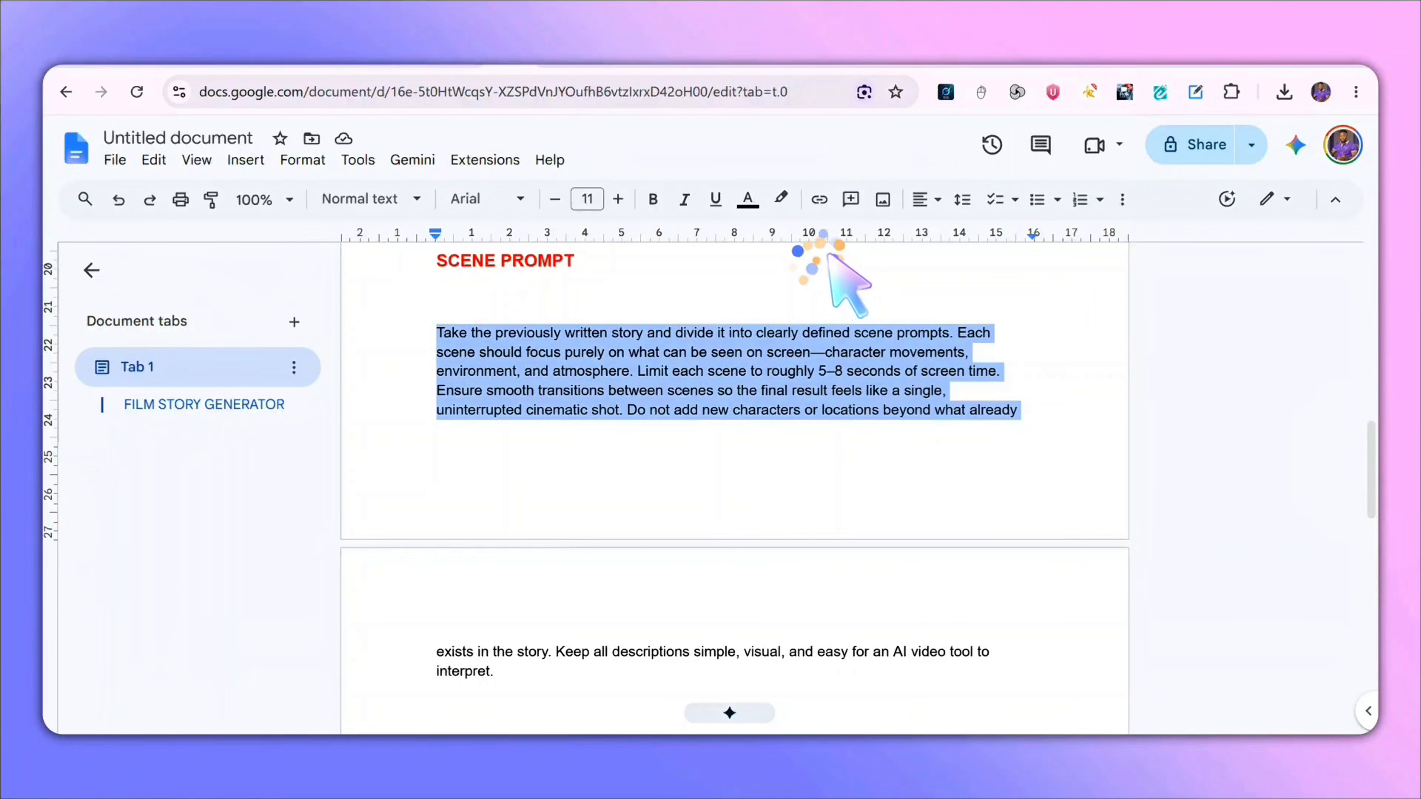
# - Paste the scene prompt instructions into the ChatGPT conversation and send them
pyautogui.click(482, 63)
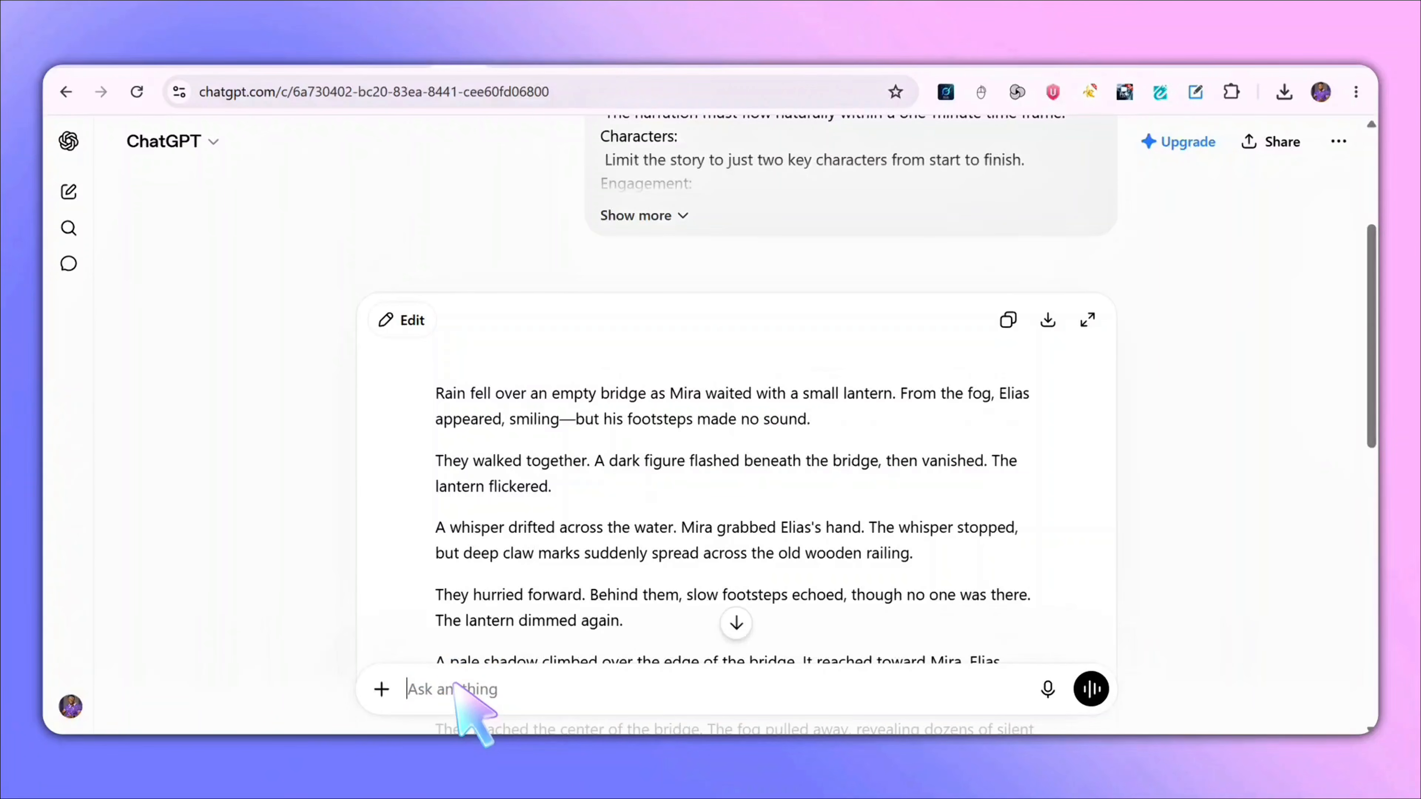
pyautogui.hotkey('ctrl', 'v')
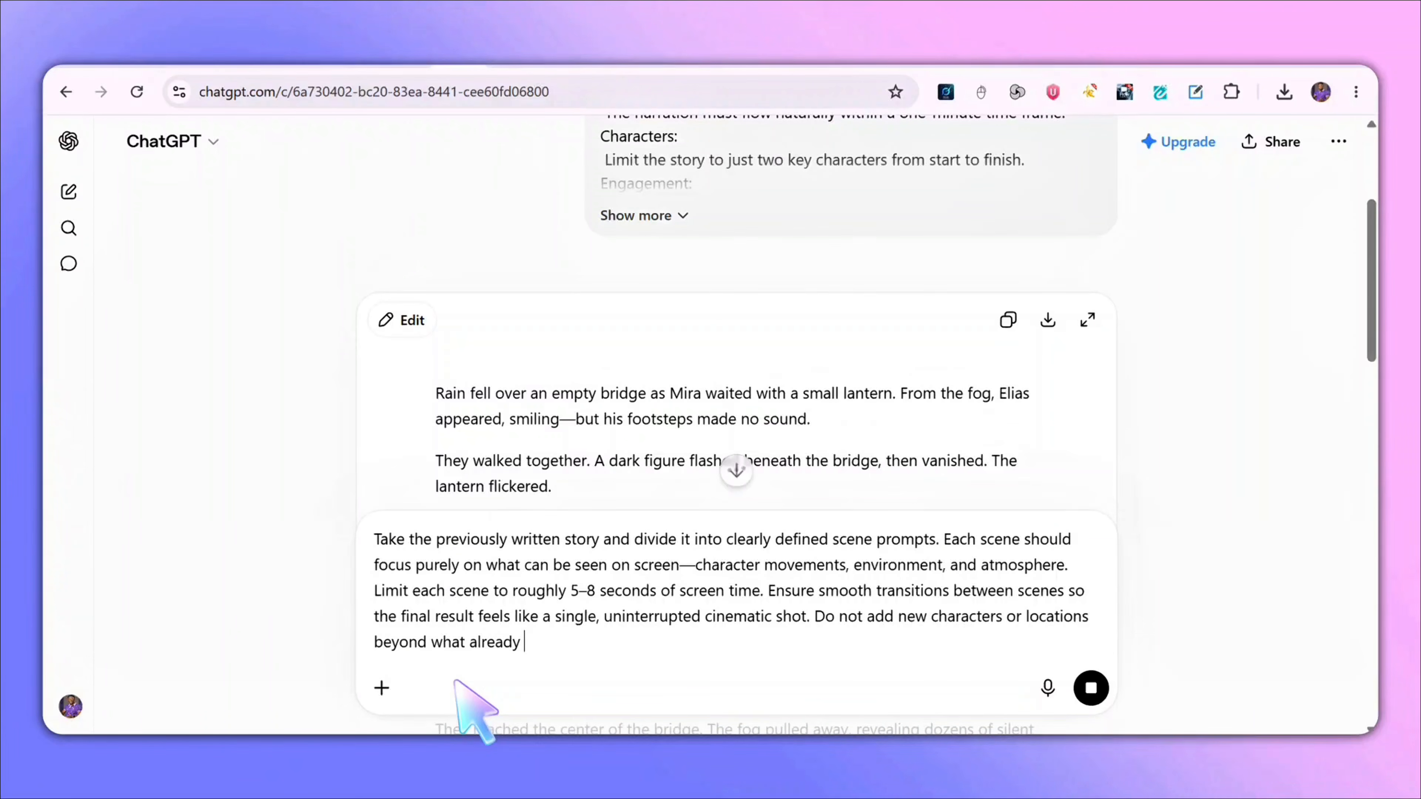
pyautogui.press('Return')
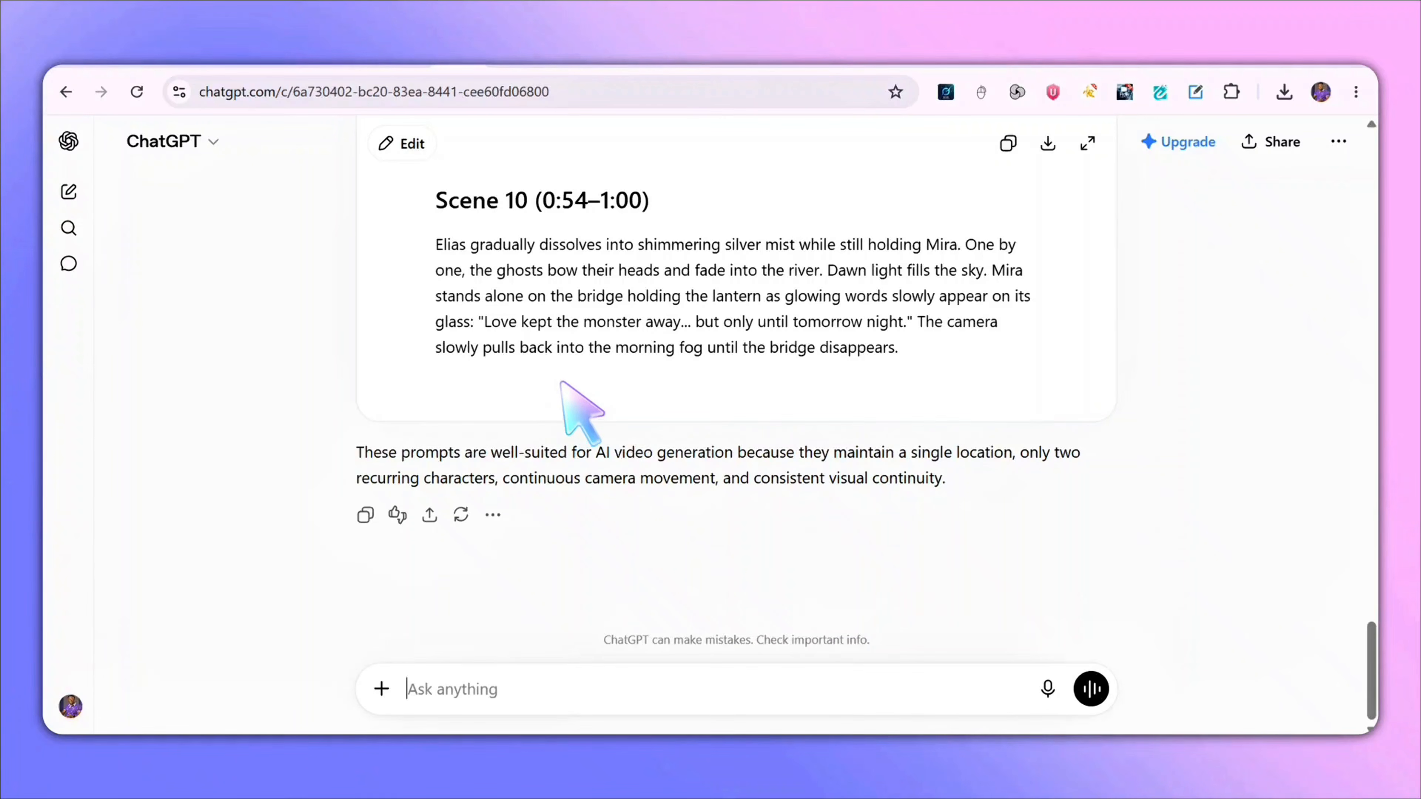
# - Copy the Scene 1 description from ChatGPT's list of scene prompts
pyautogui.scroll(20, 492, 240)
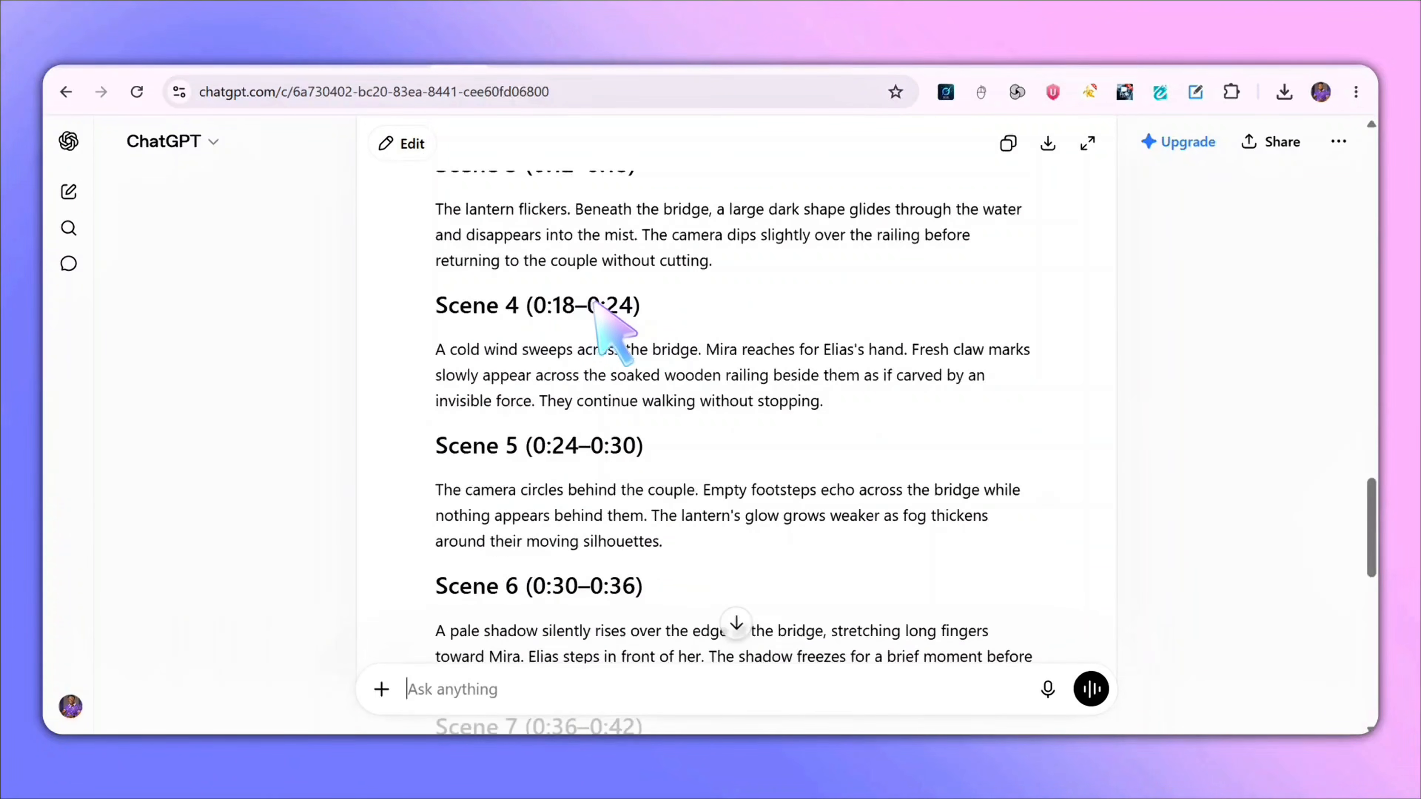
pyautogui.scroll(1, 674, 326)
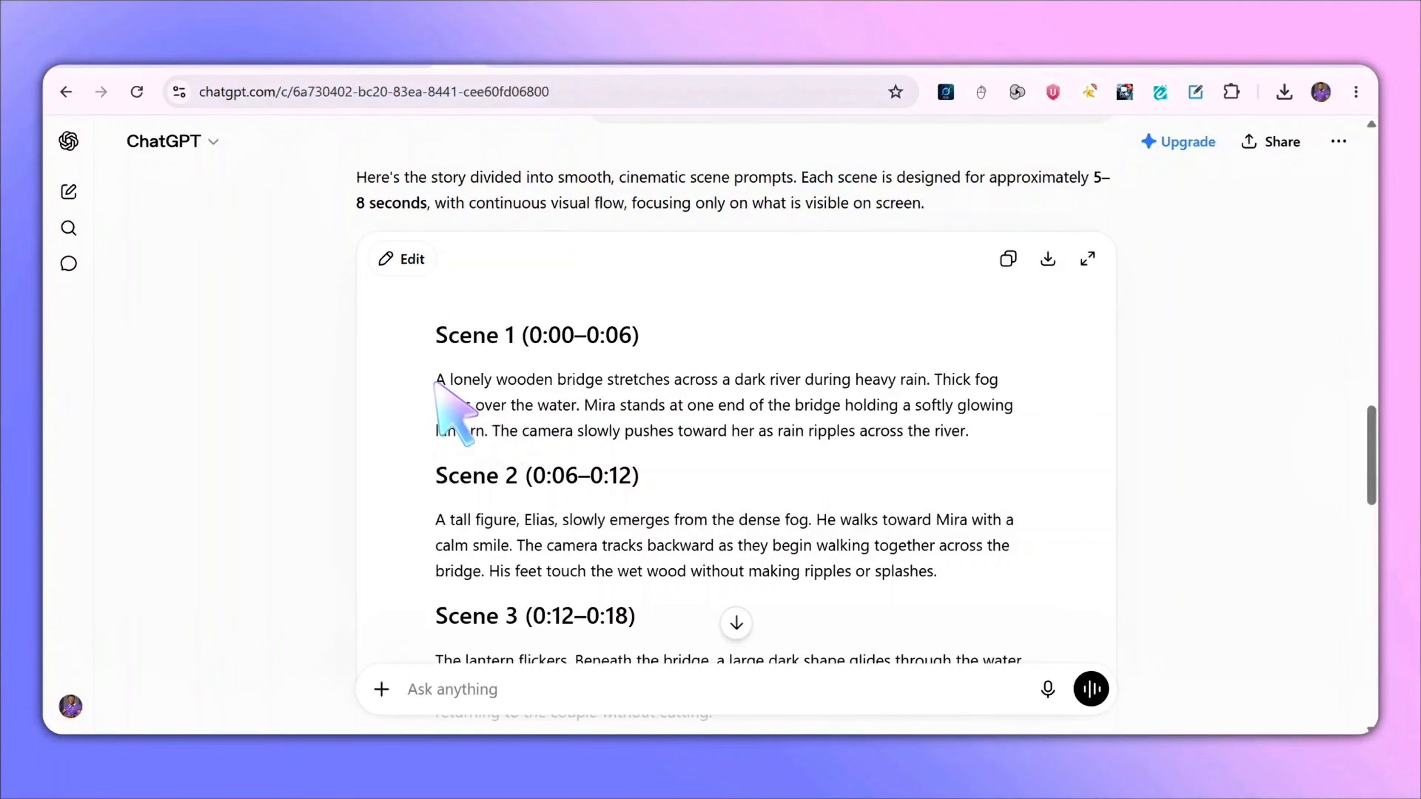
pyautogui.moveTo(437, 380); pyautogui.dragTo(954, 430)
pyautogui.rightClick(932, 423)
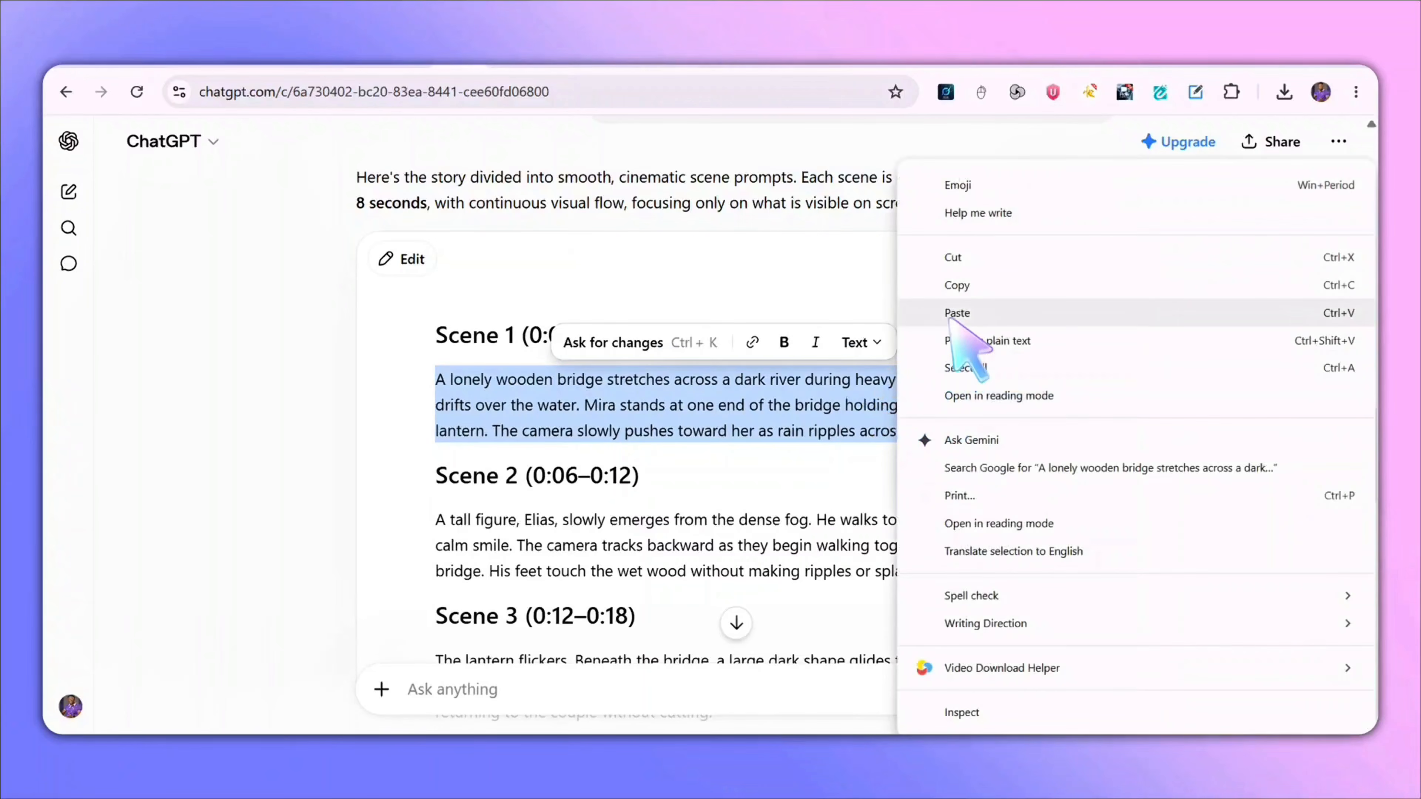
pyautogui.click(959, 283)
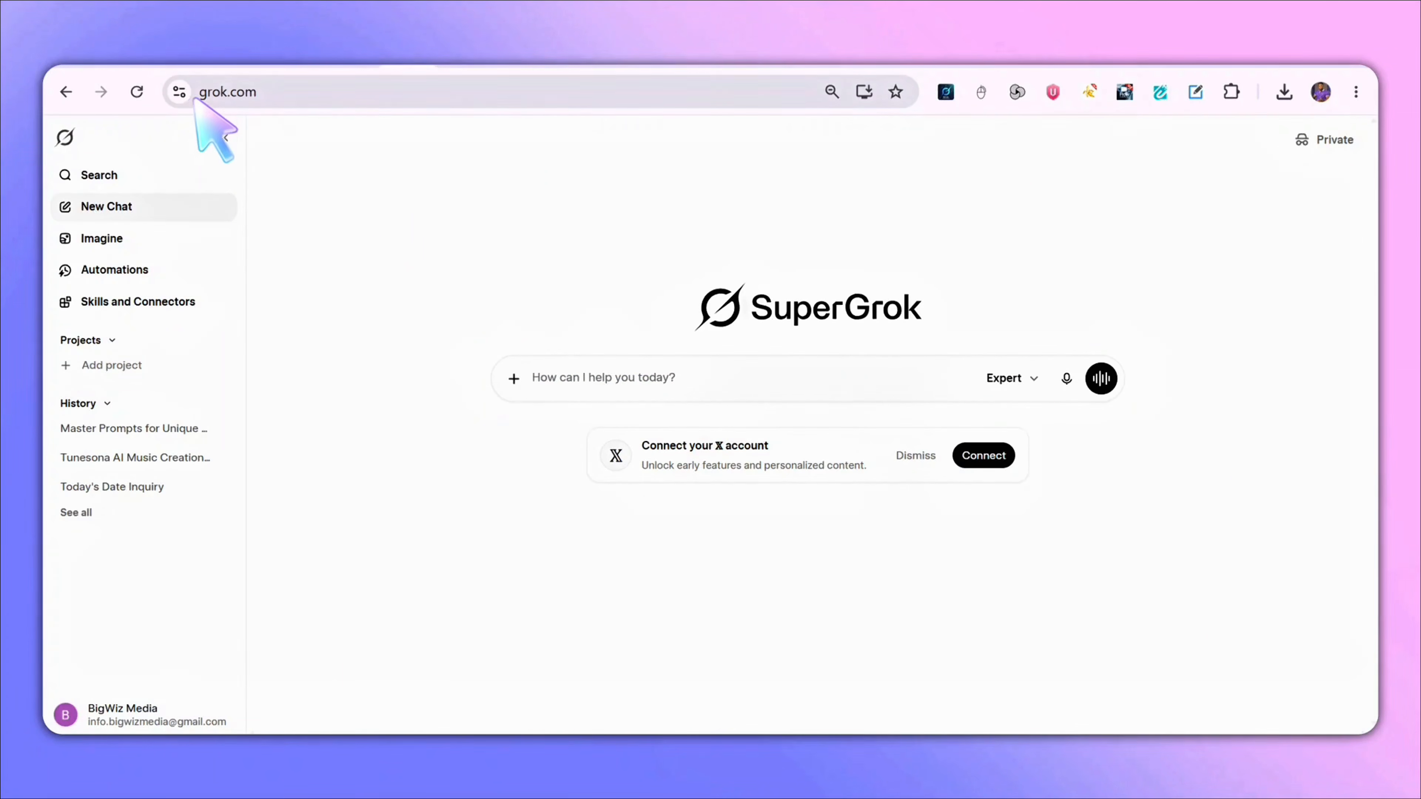
# - Open Grok Imagine and paste the Scene 1 description as the image prompt
pyautogui.click(125, 242)
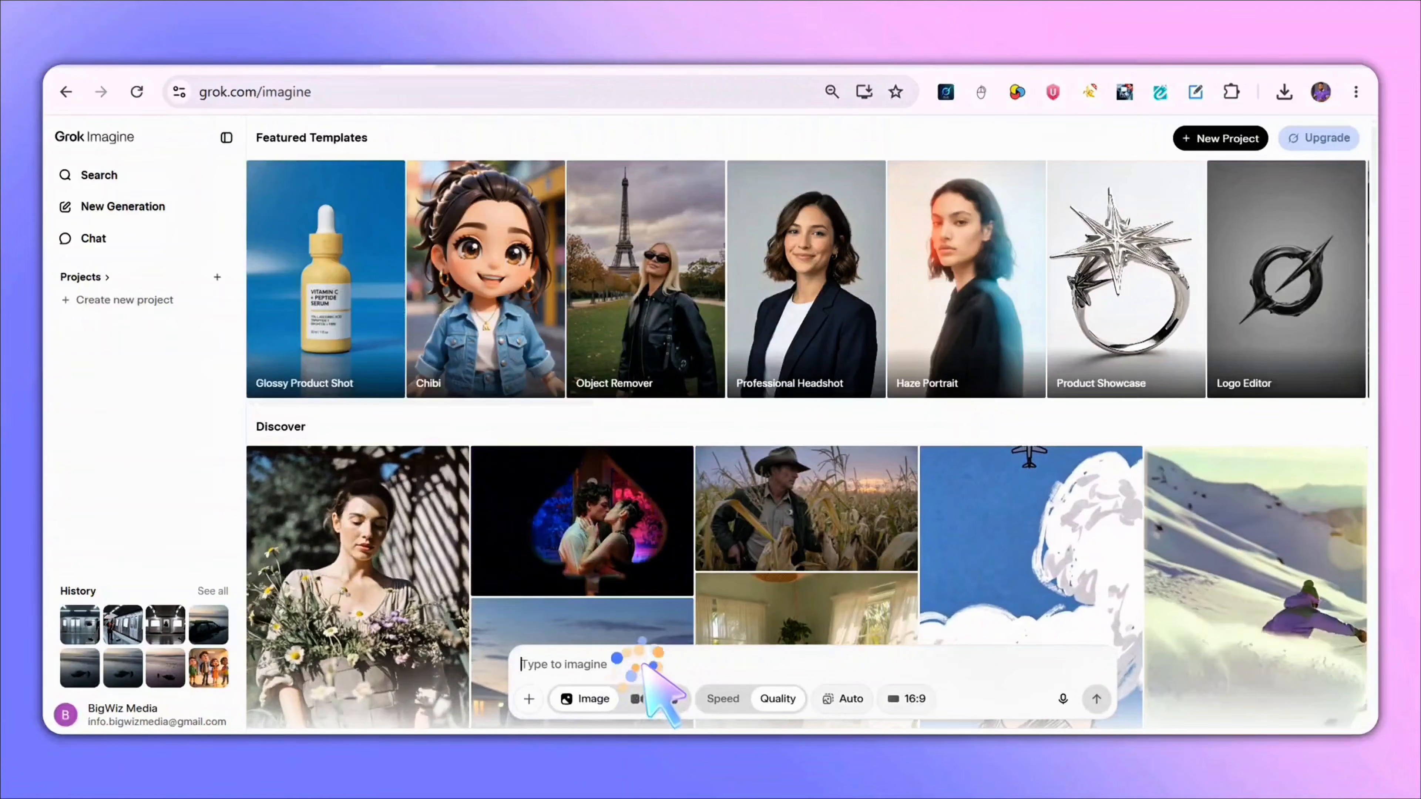
pyautogui.hotkey('ctrl', 'v')
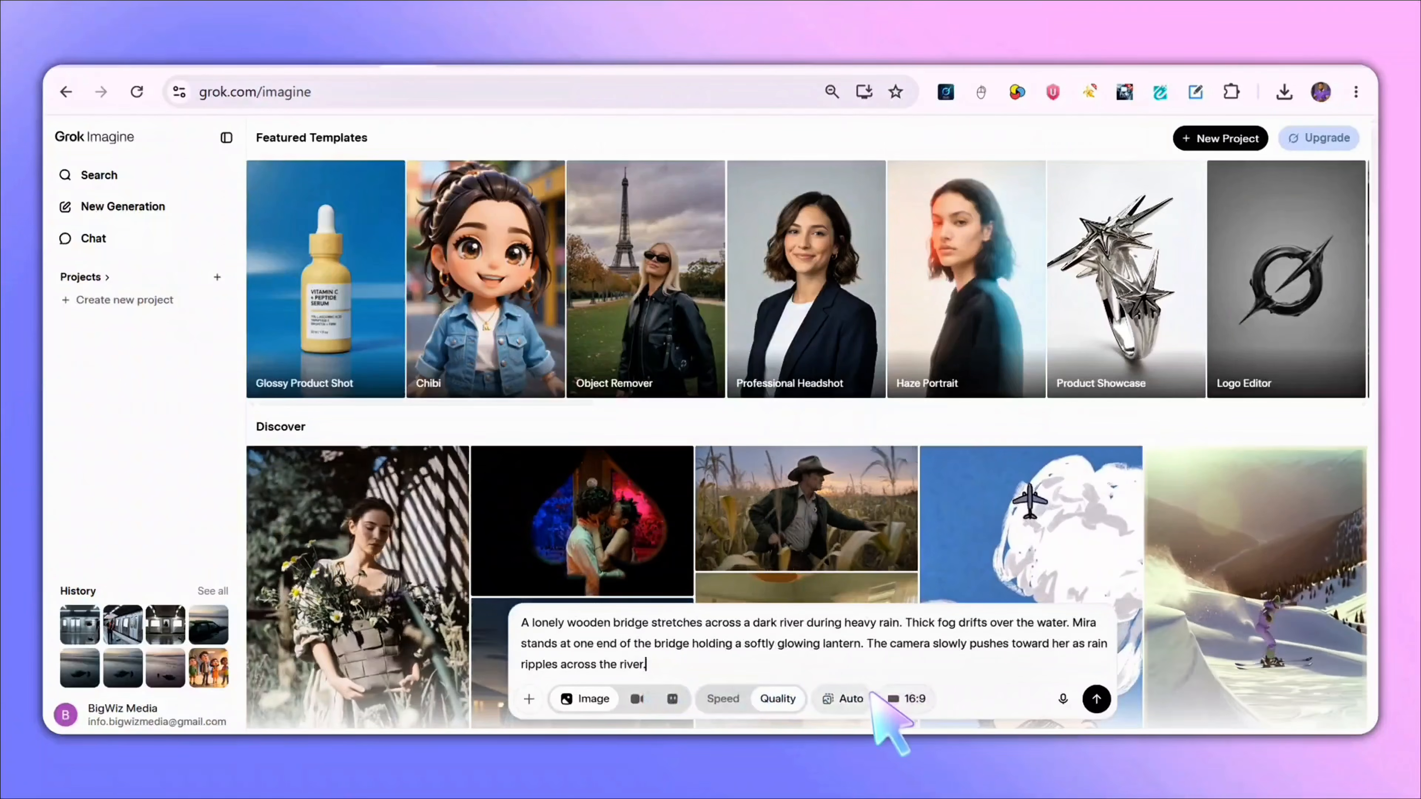
# - Set the aspect ratio to 16:9 Widescreen and generate the images
pyautogui.click(913, 698)
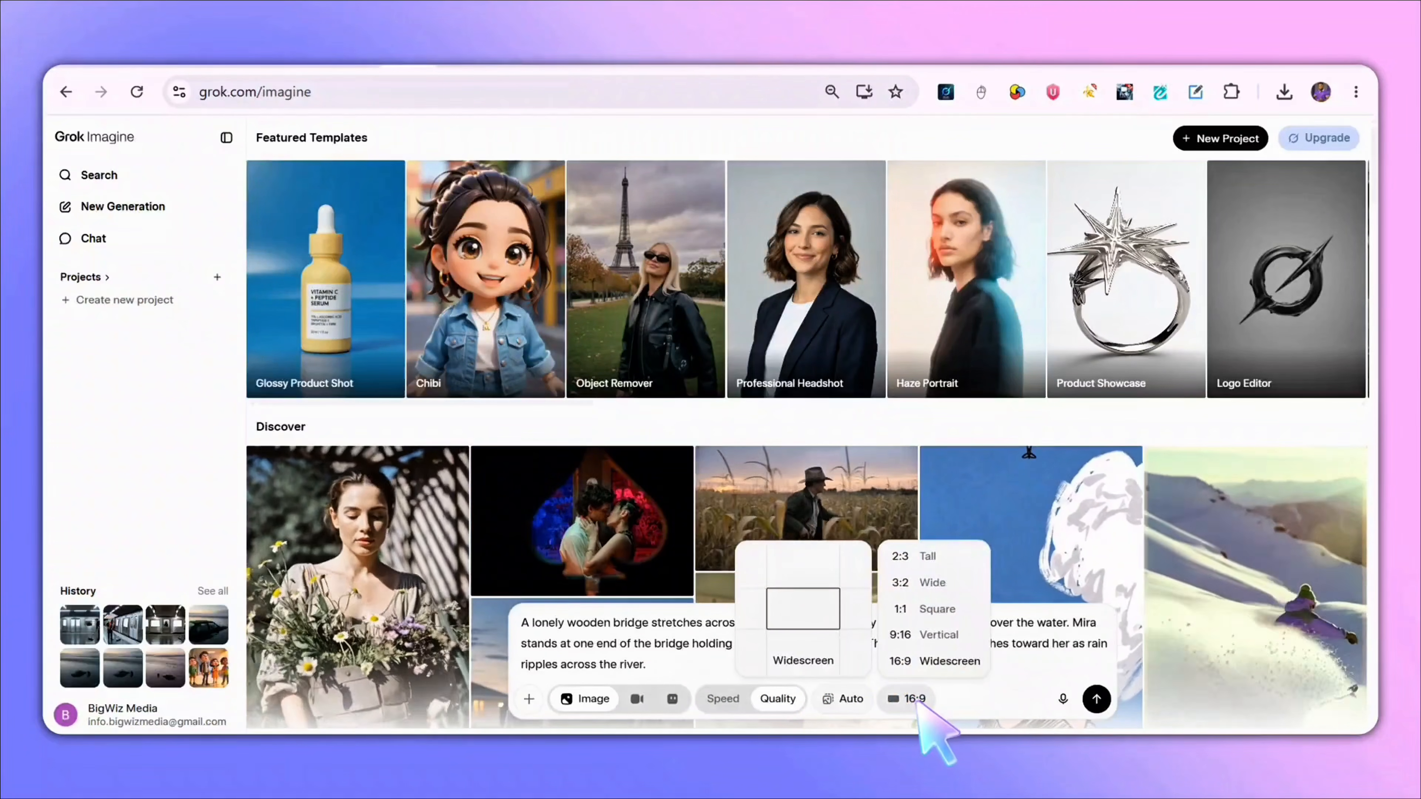
pyautogui.click(933, 655)
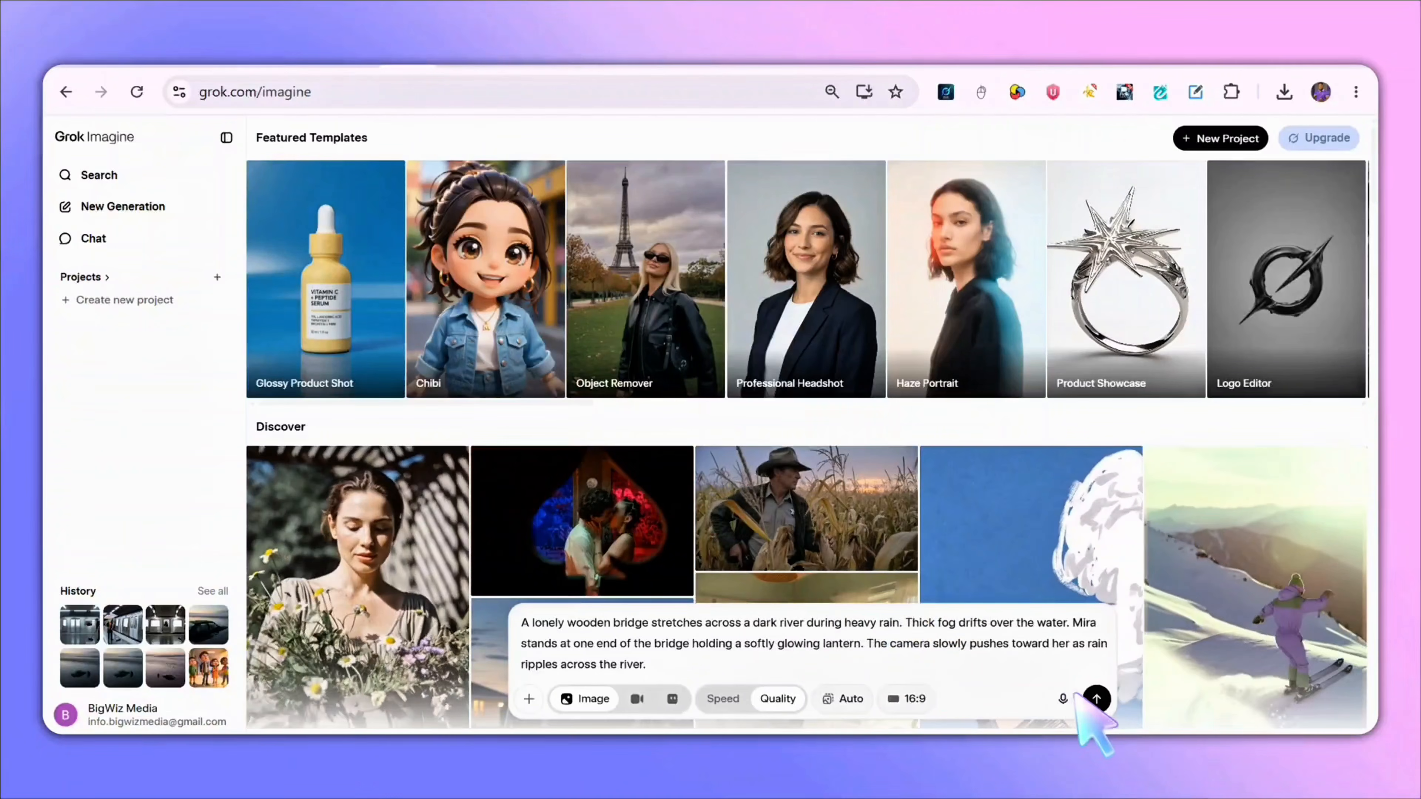
pyautogui.click(1096, 700)
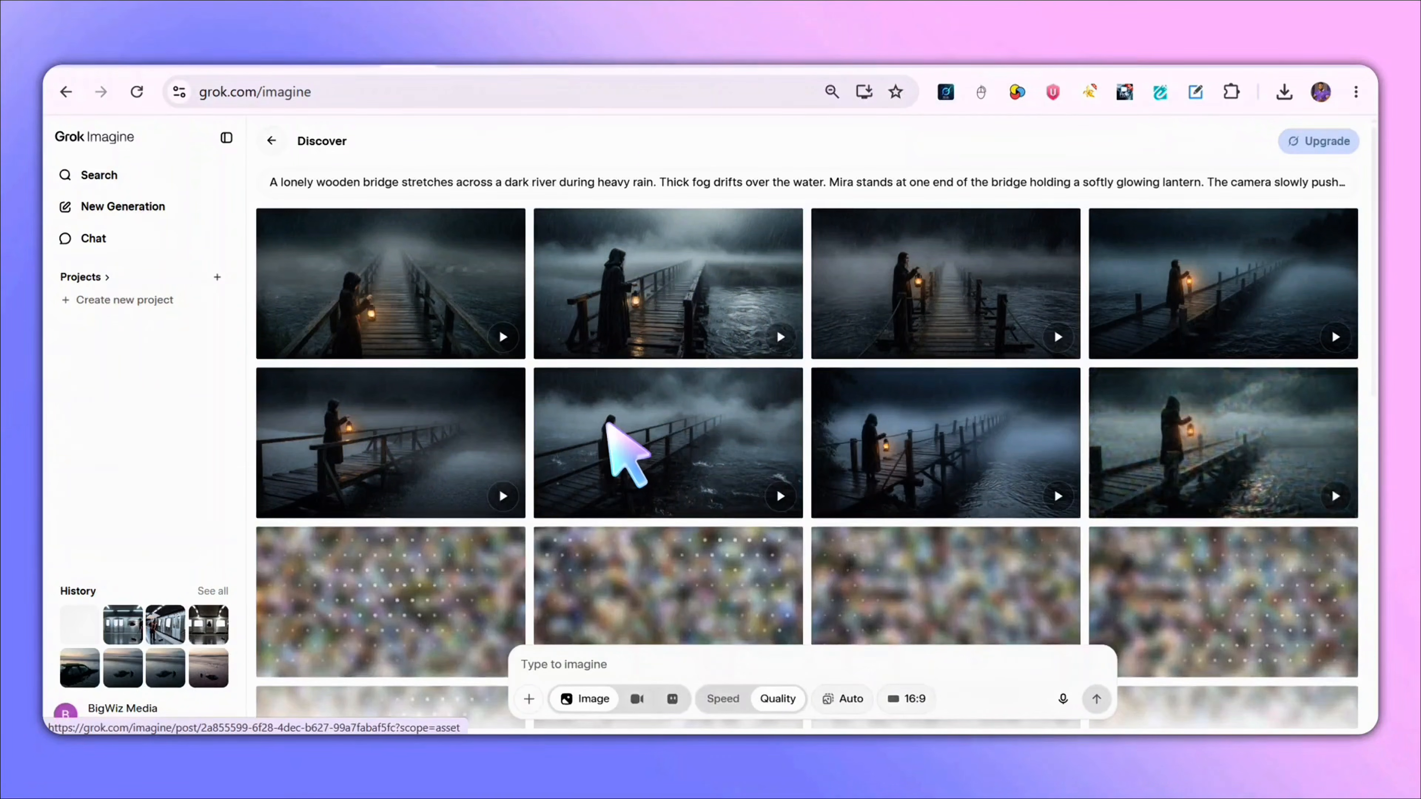
# - Browse the generated images and open the one showing the hooded figure with a lantern at the bridge railing
pyautogui.scroll(-5, 673, 287)
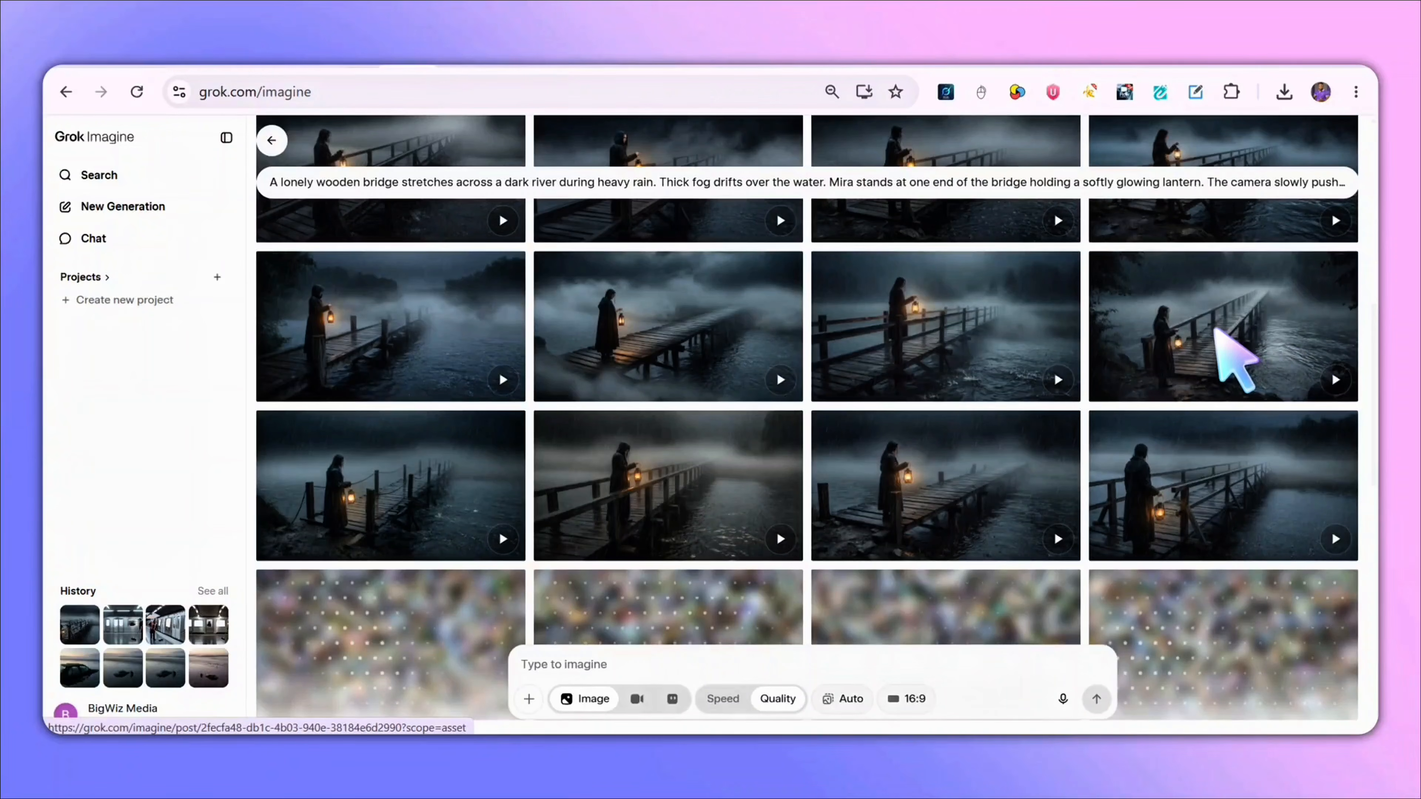
pyautogui.scroll(-2, 1202, 447)
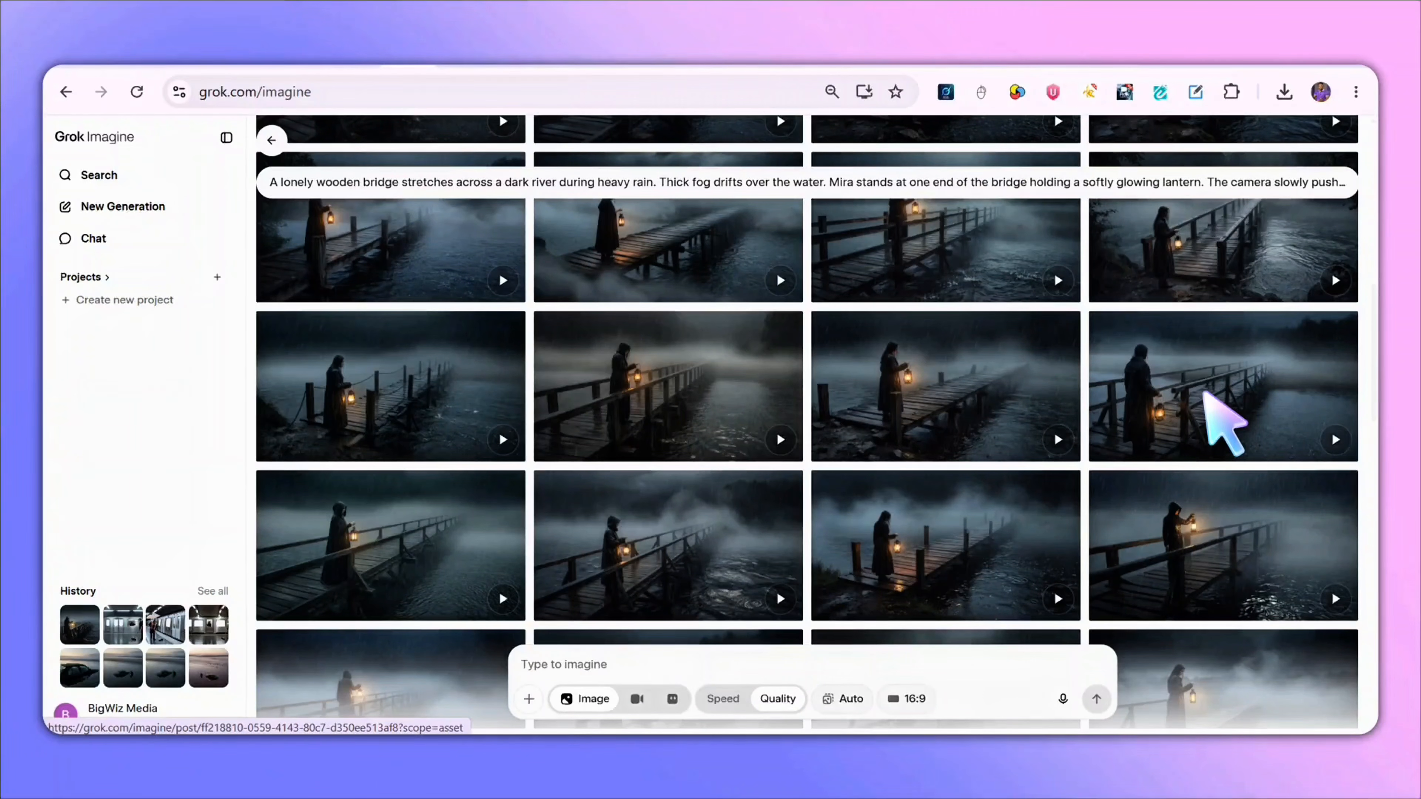
pyautogui.scroll(-5, 1204, 392)
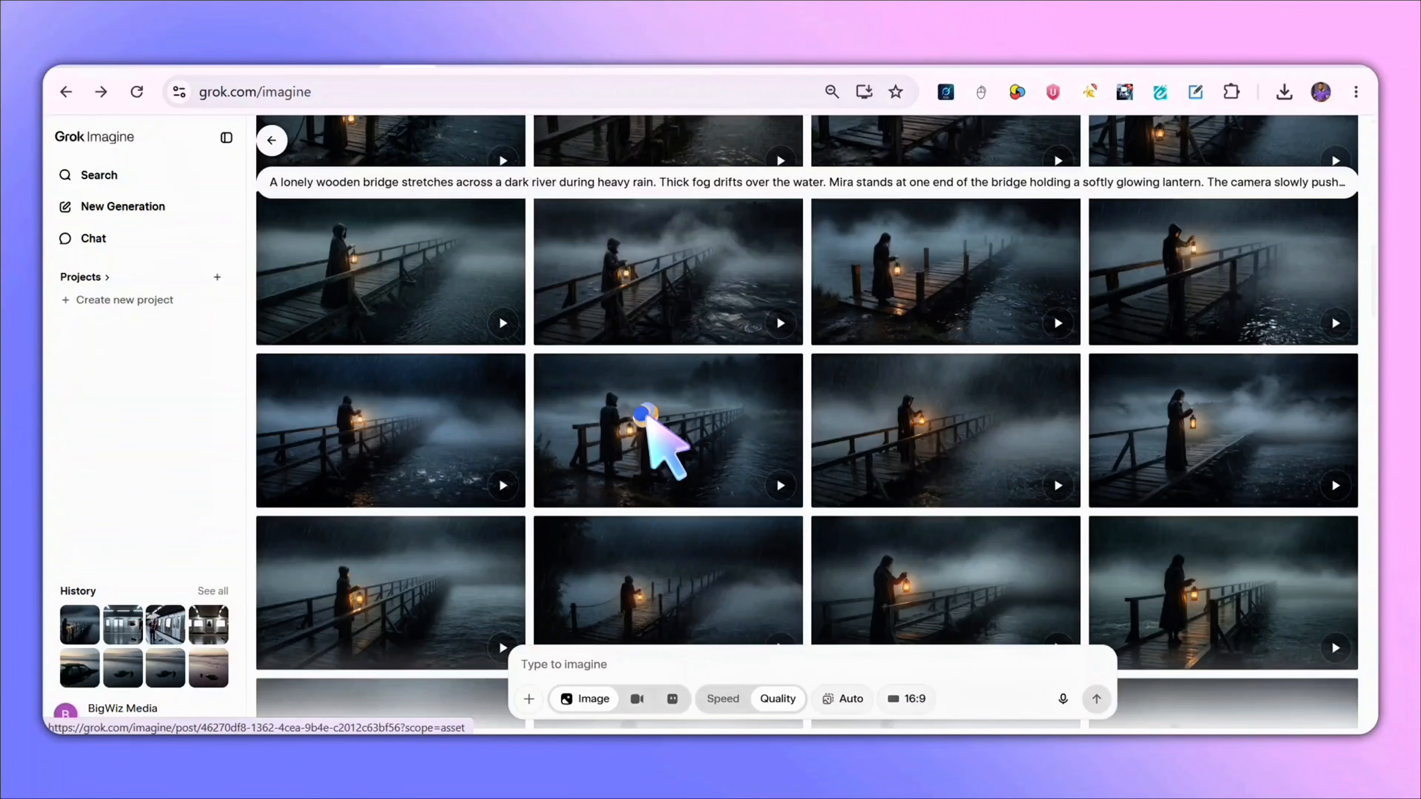
pyautogui.click(645, 415)
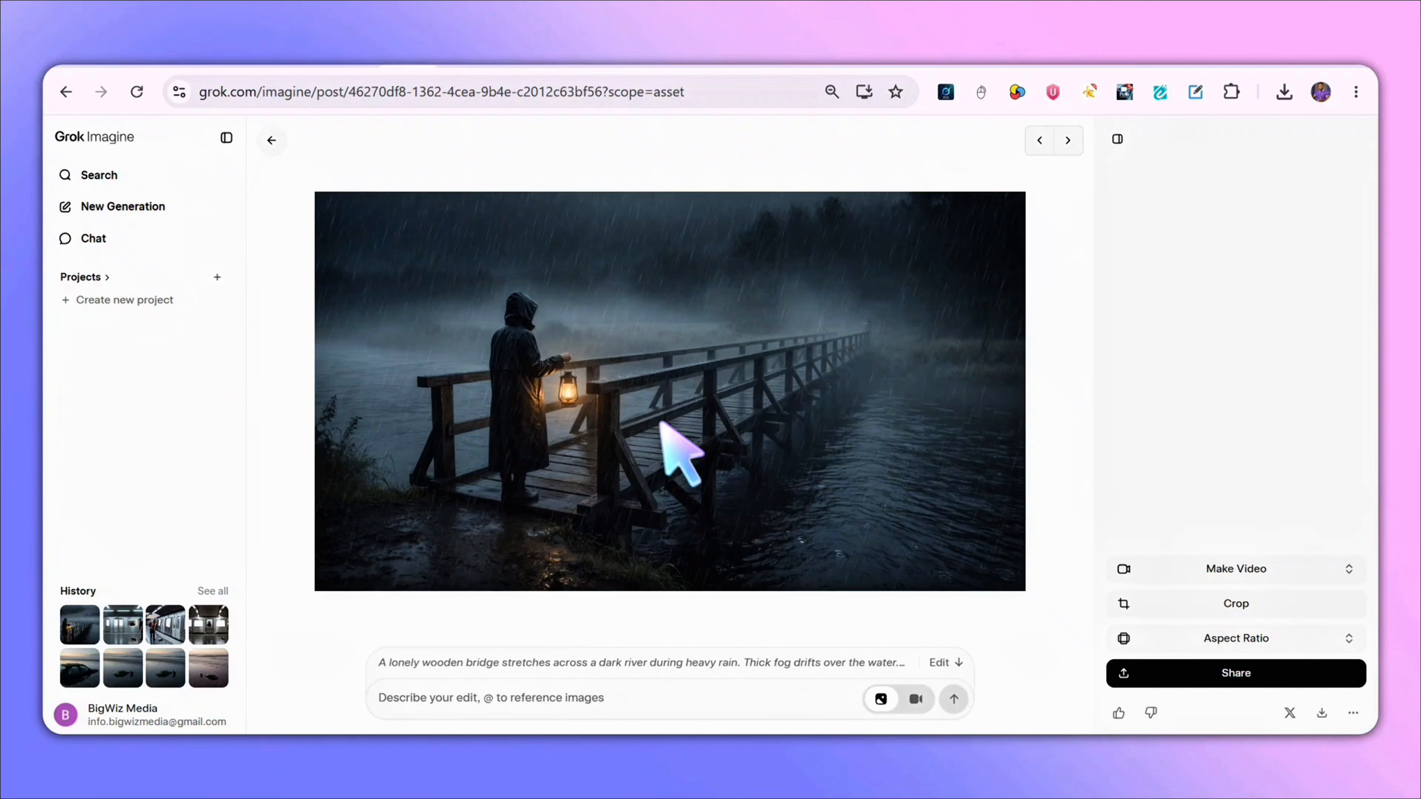
# - Switch to video mode, paste the Scene 1 description as the video prompt, and generate the video
pyautogui.click(919, 699)
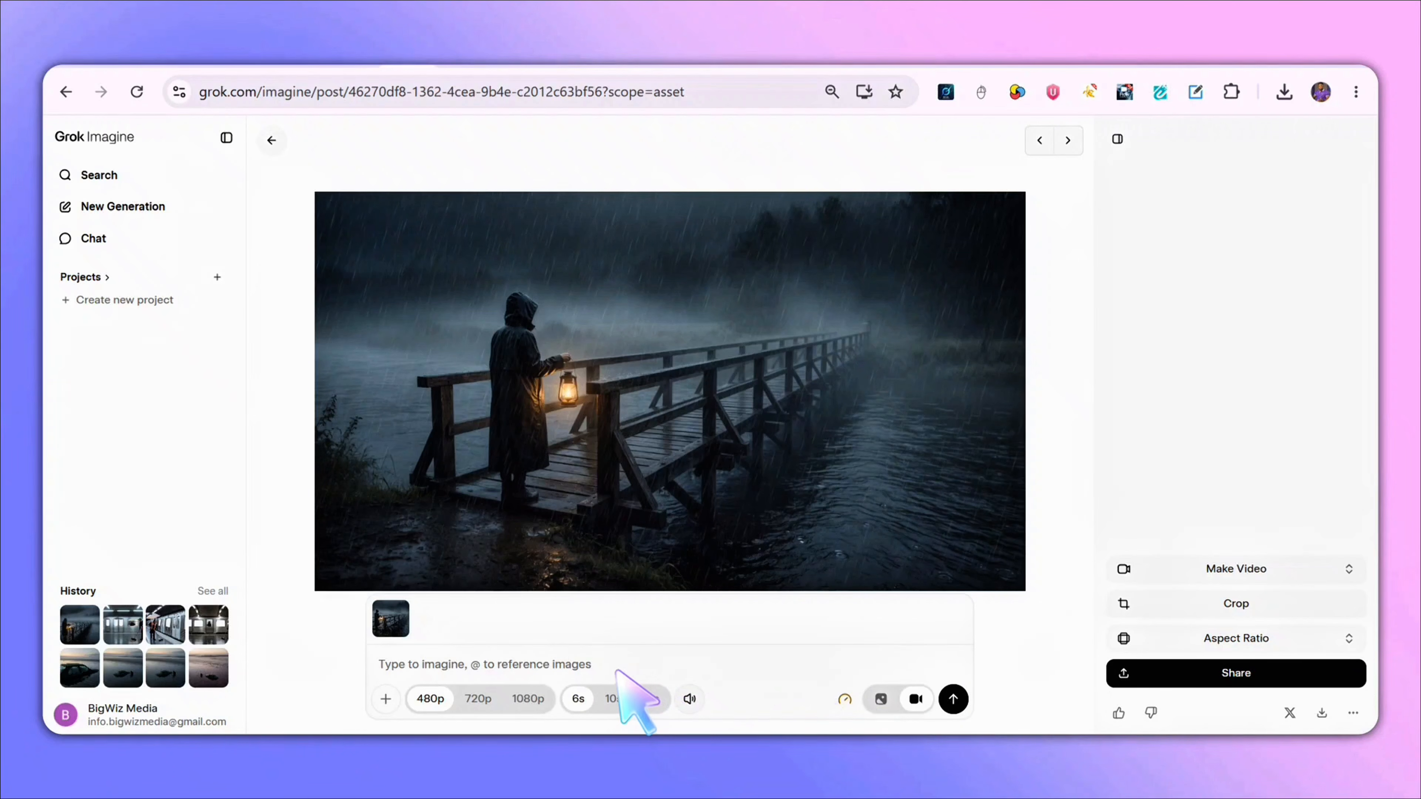
pyautogui.hotkey('ctrl', 'v')
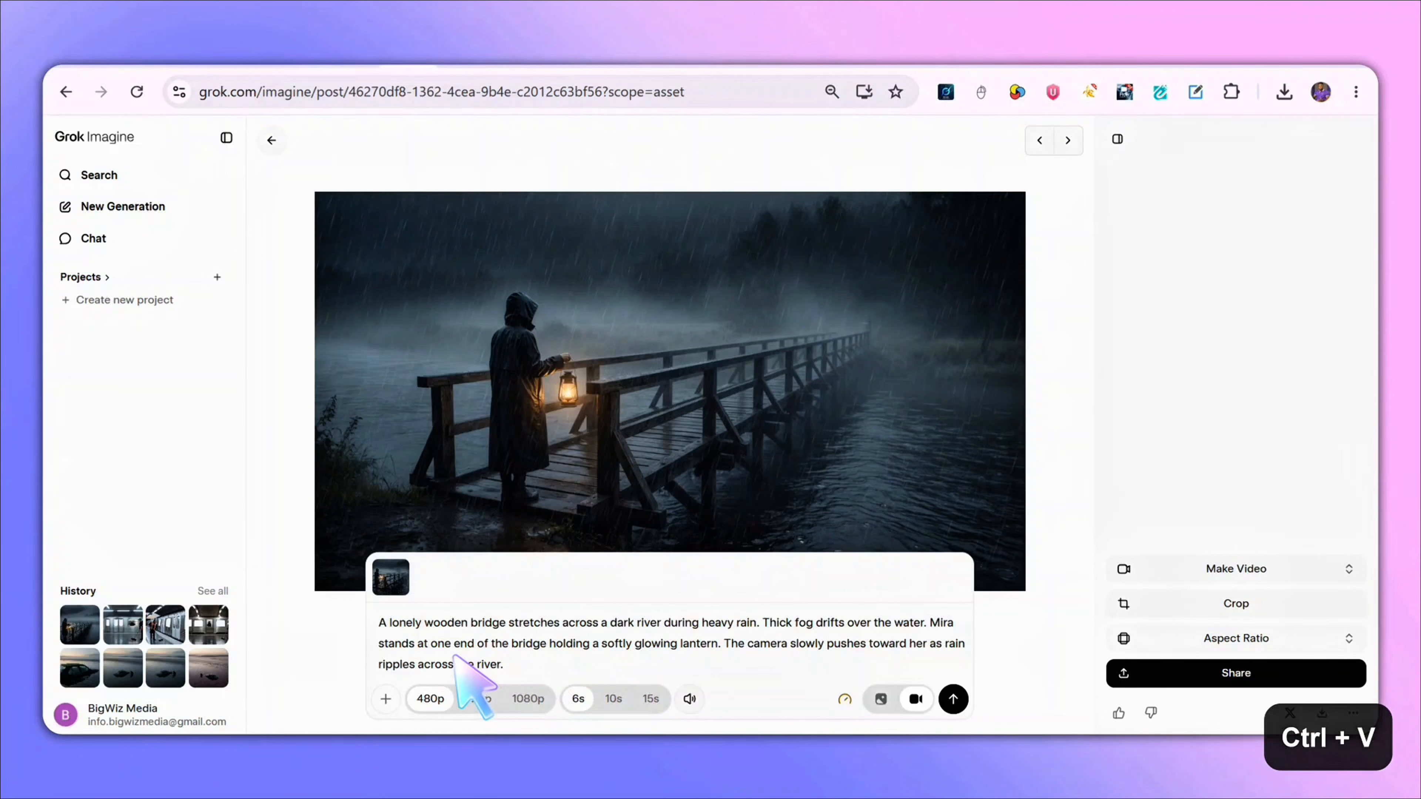
pyautogui.click(953, 698)
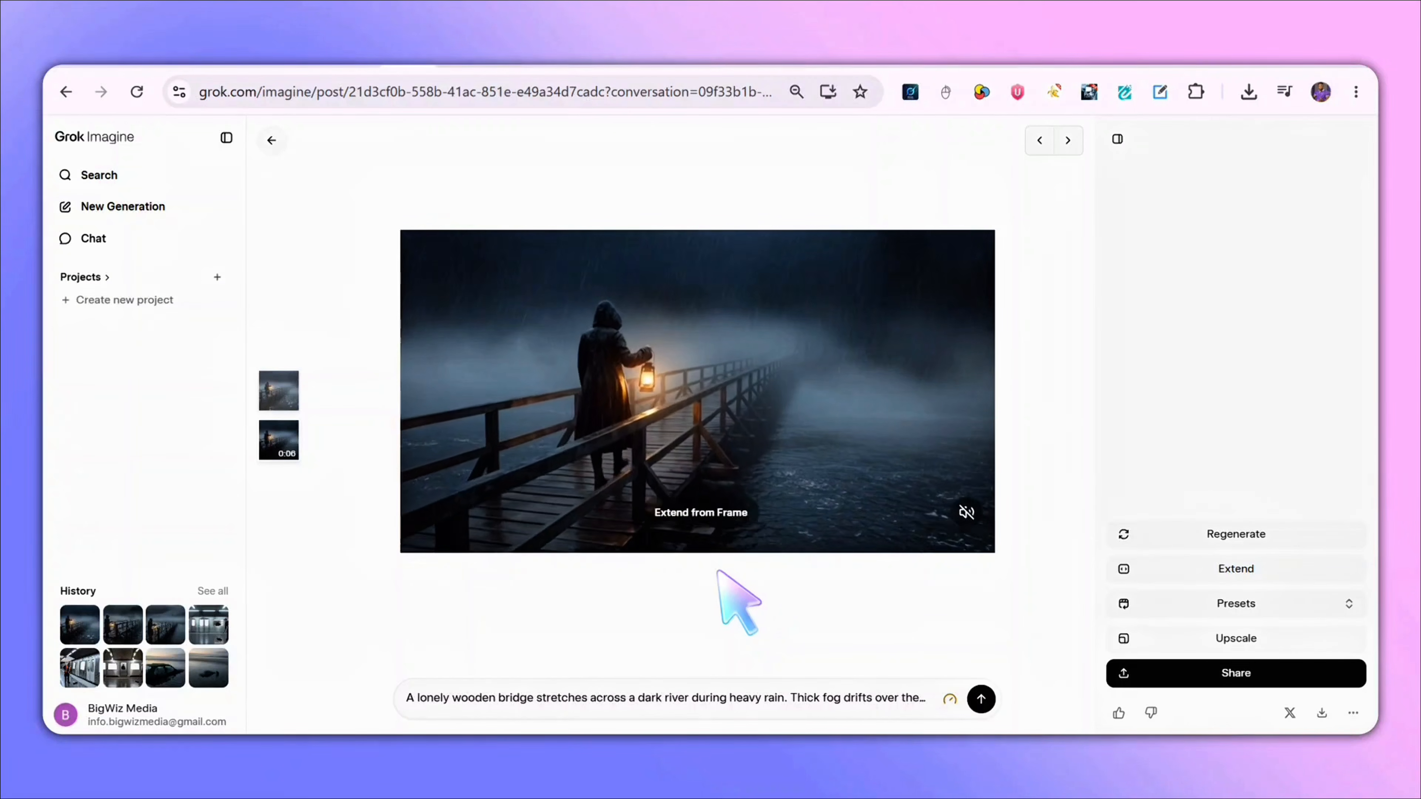
# - Scrub the Scene 1 video to its final frame and save that frame as a PNG image
pyautogui.moveTo(649, 437)
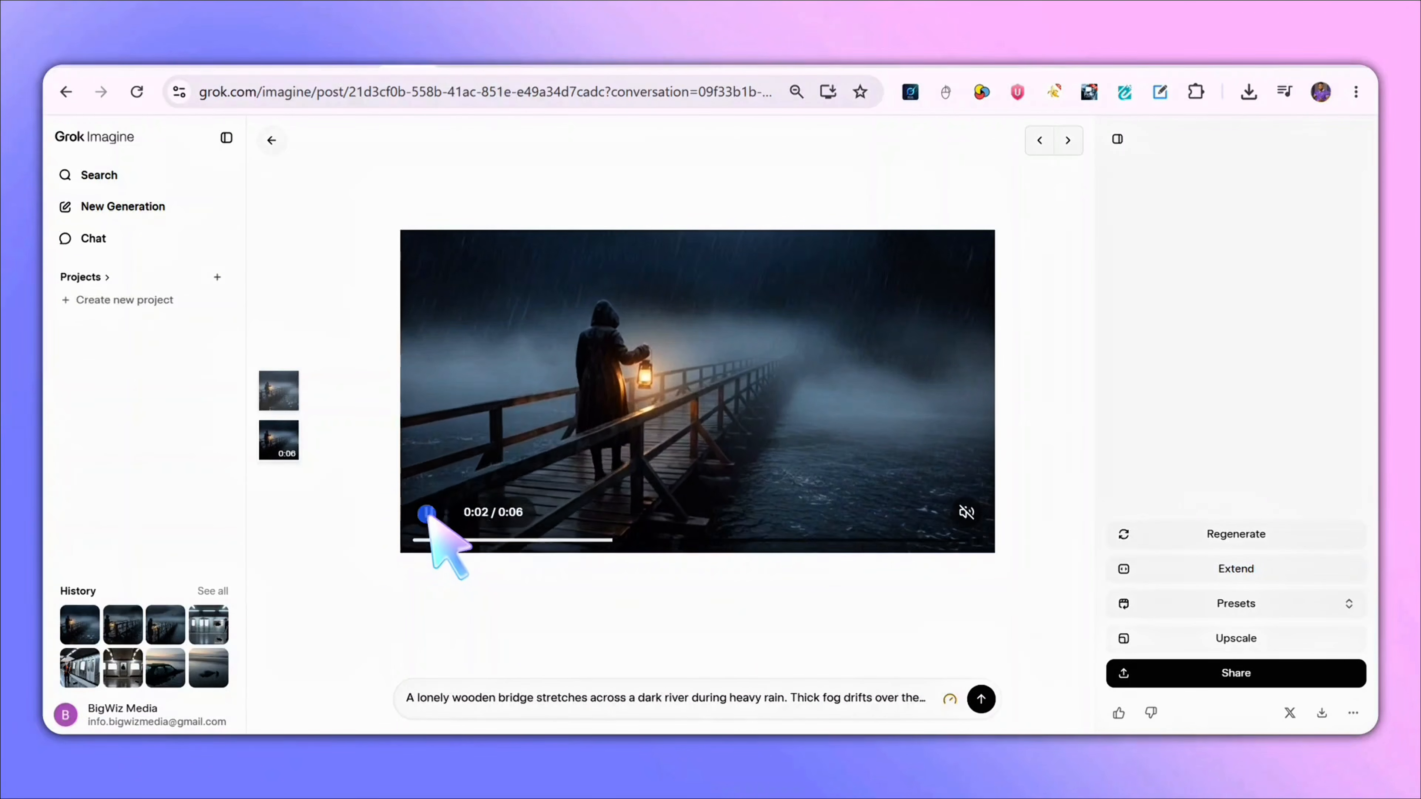
pyautogui.moveTo(612, 540); pyautogui.dragTo(1001, 541)
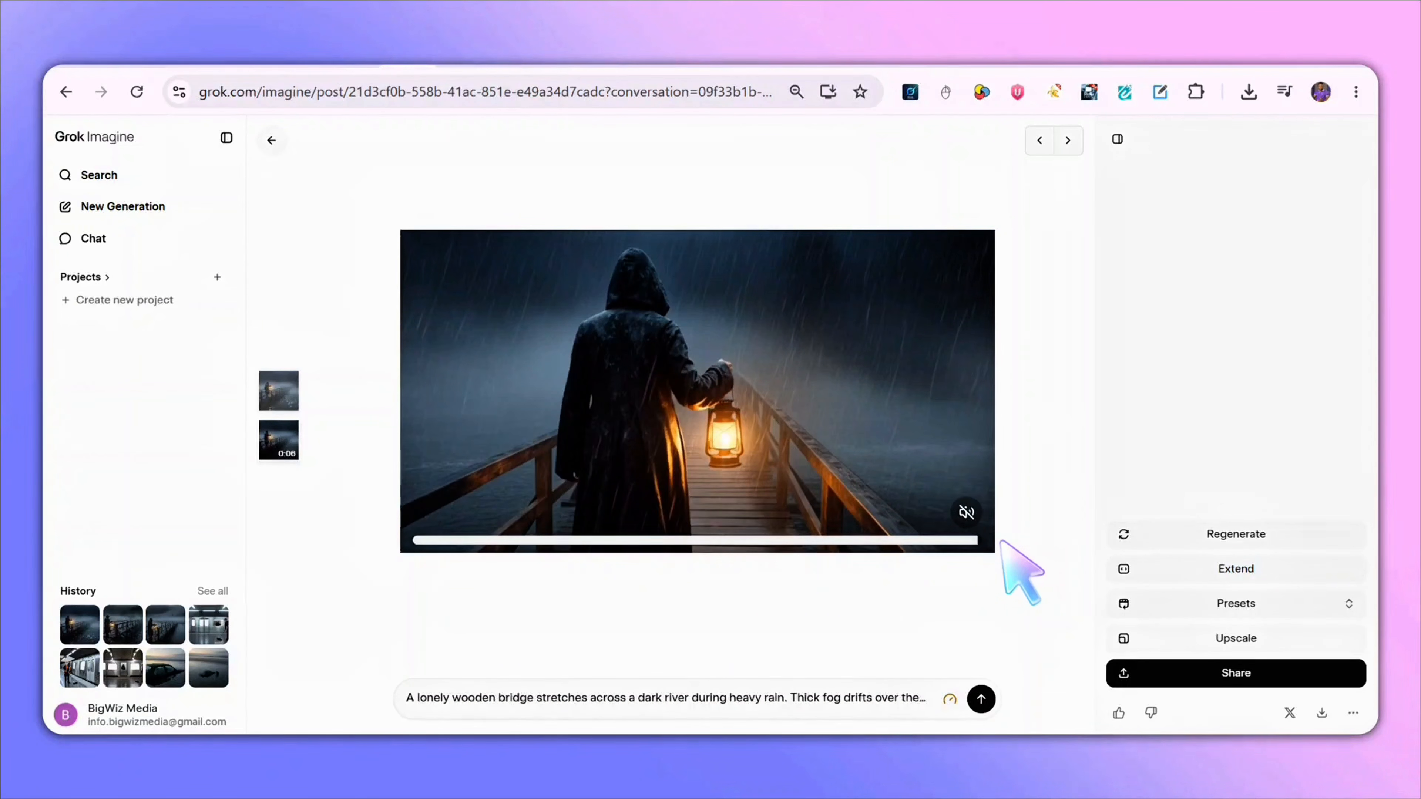
pyautogui.rightClick(724, 413)
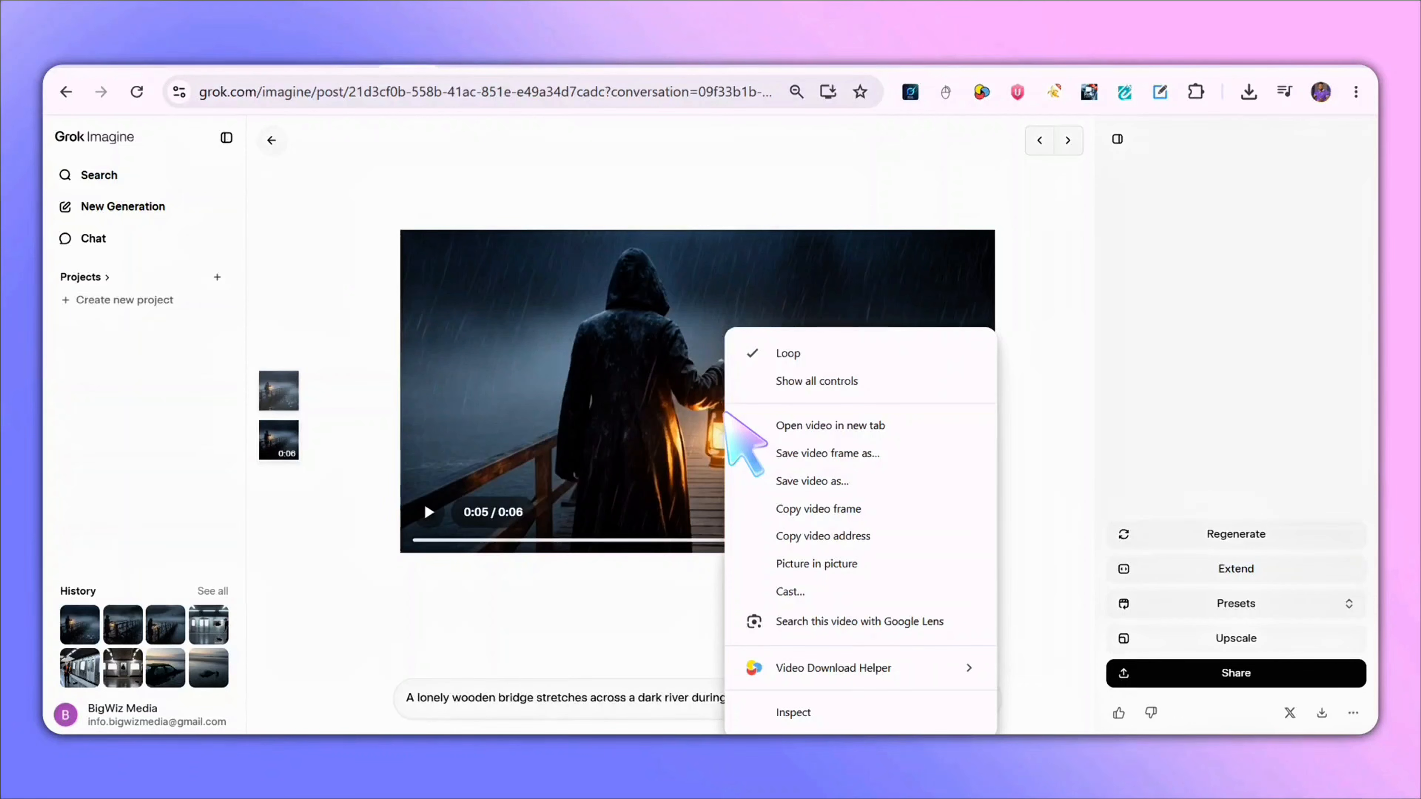
pyautogui.click(849, 454)
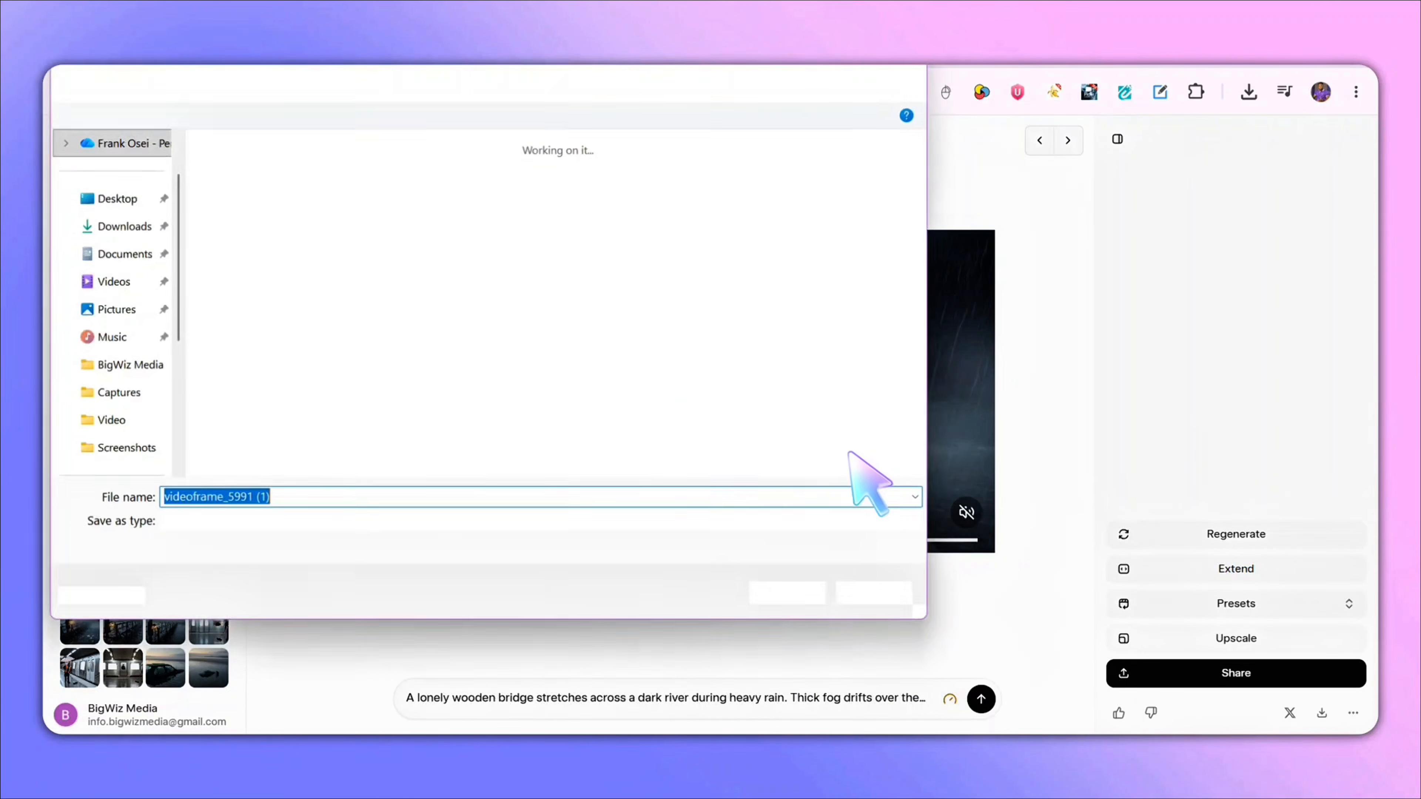
pyautogui.click(786, 590)
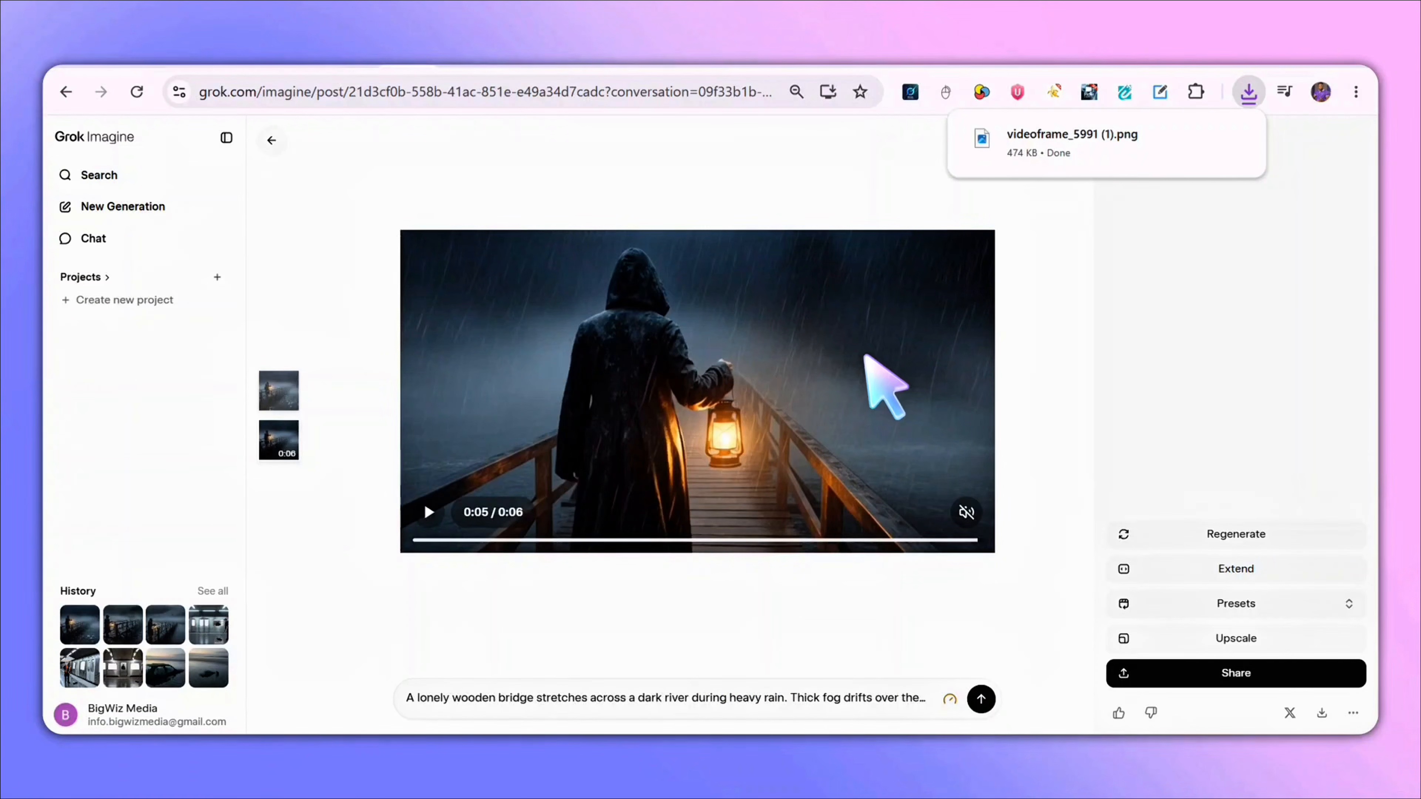
pyautogui.rightClick(820, 330)
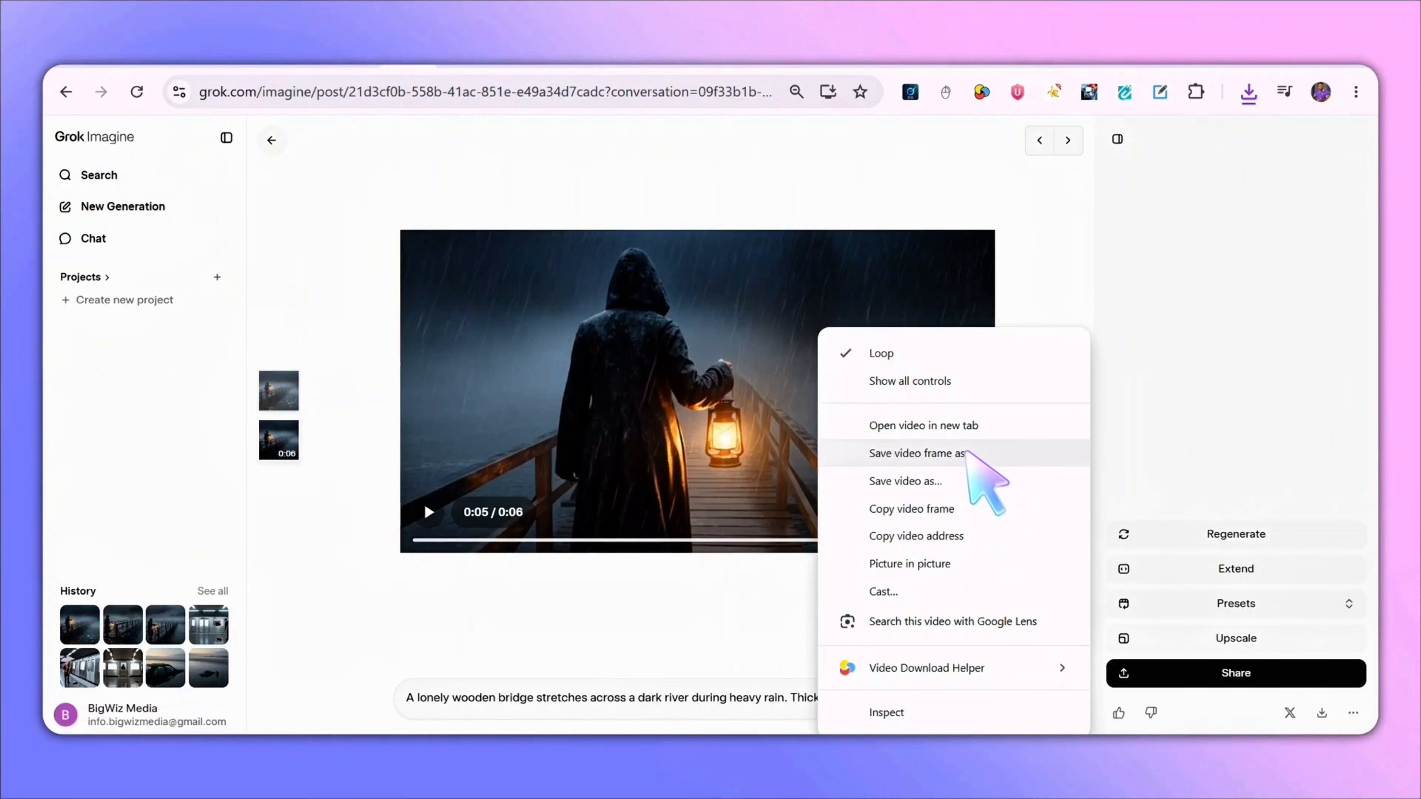
pyautogui.click(943, 454)
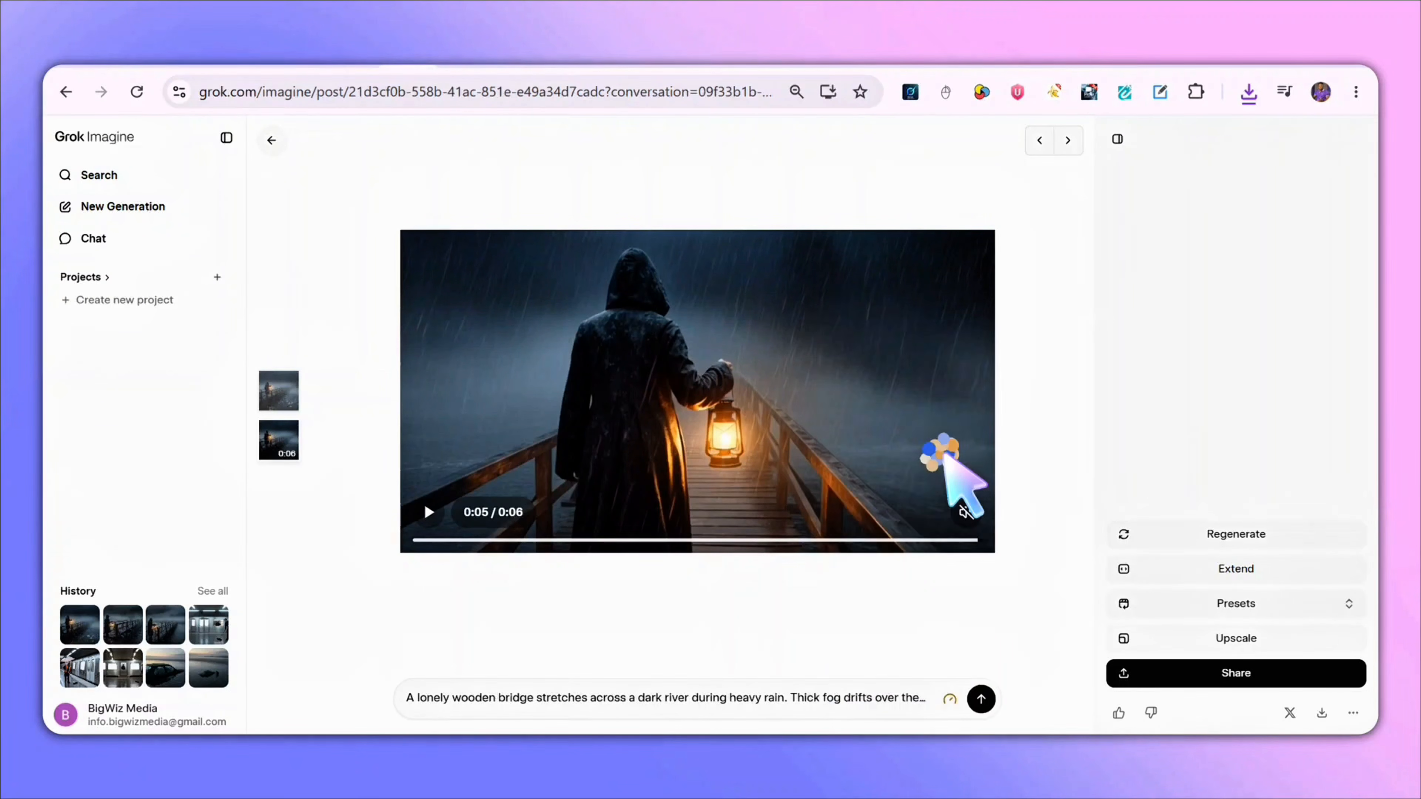
pyautogui.click(800, 593)
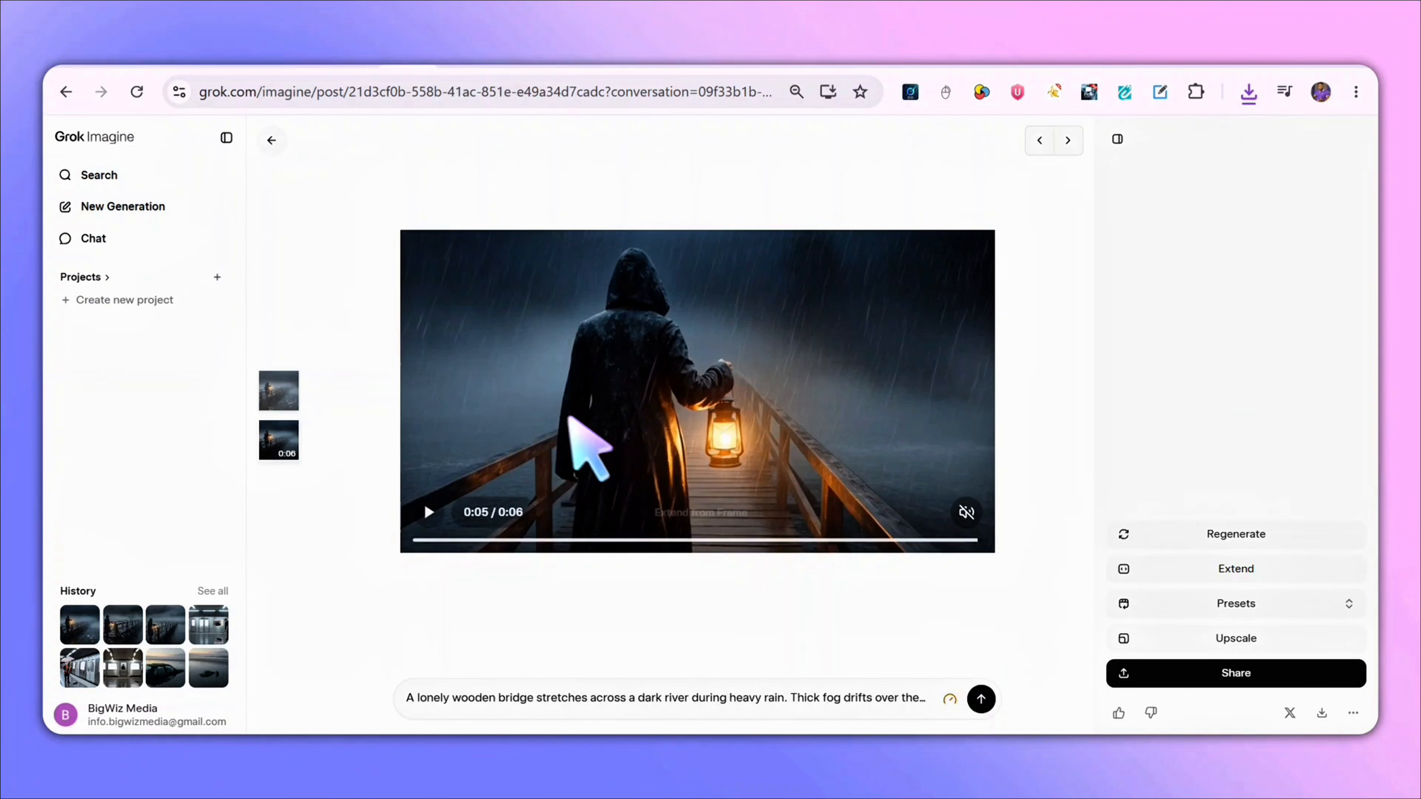
# - Switch to ChatGPT and copy the Scene 2 description, then return to Grok Imagine
pyautogui.click(454, 65)
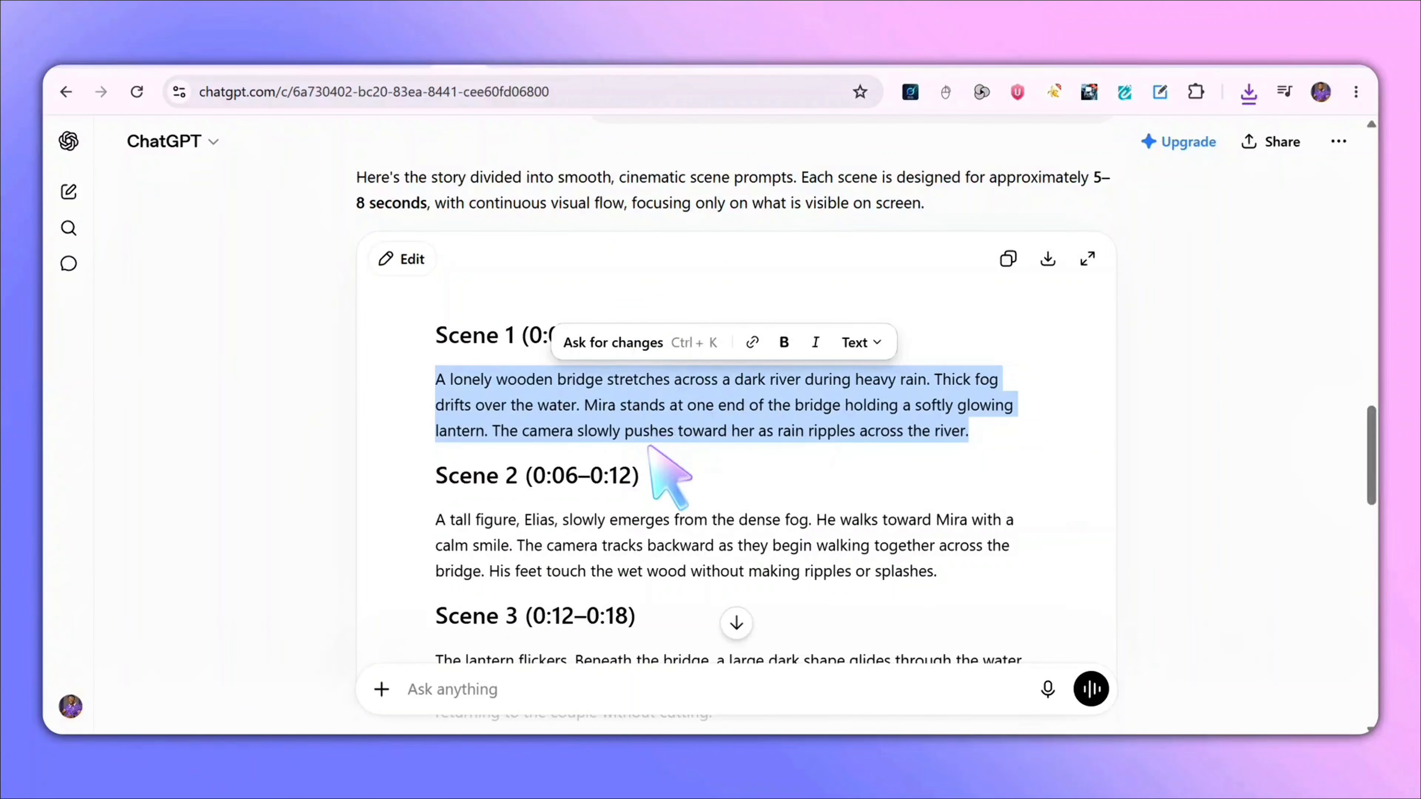
pyautogui.scroll(-3, 652, 447)
pyautogui.moveTo(939, 407); pyautogui.dragTo(436, 358)
pyautogui.hotkey('ctrl', 'c')
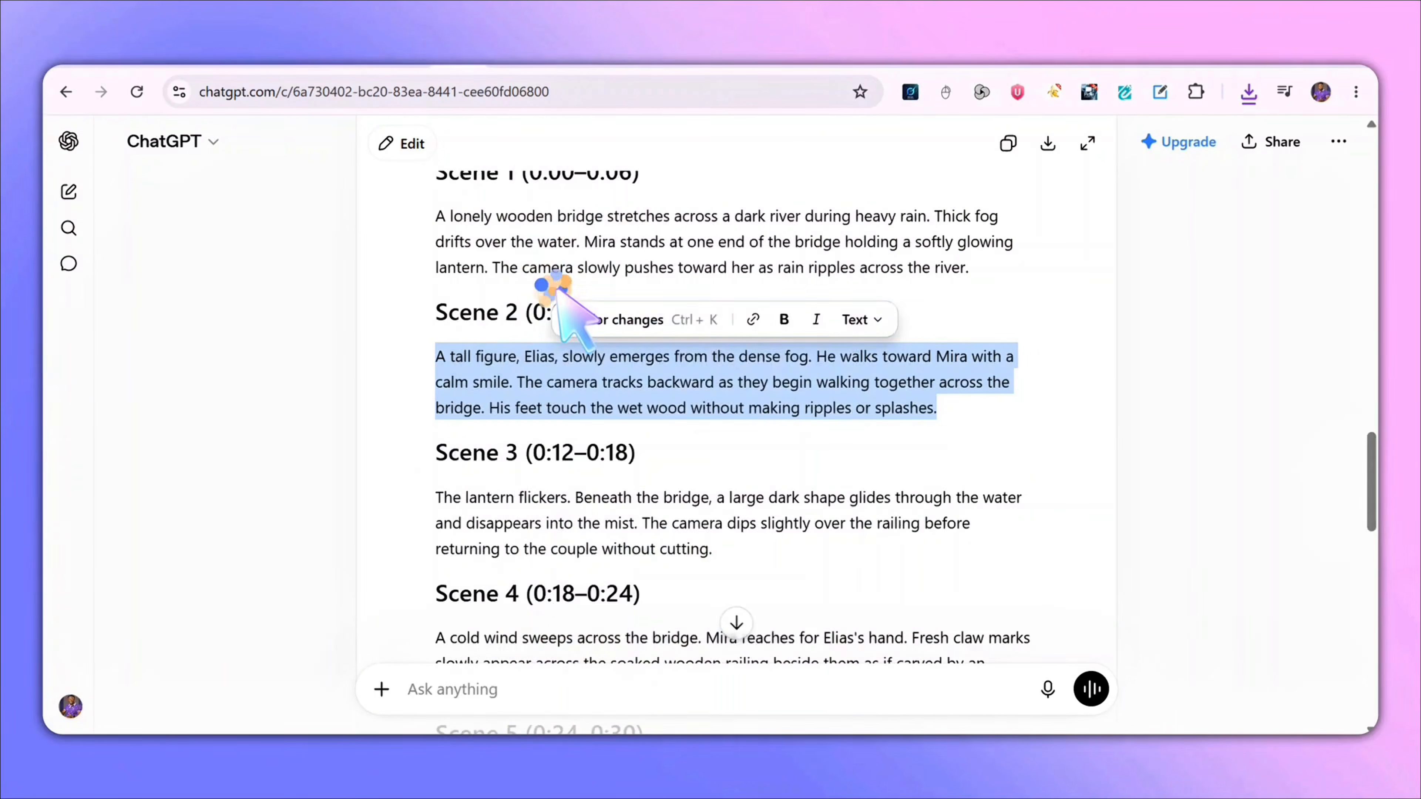
pyautogui.click(545, 58)
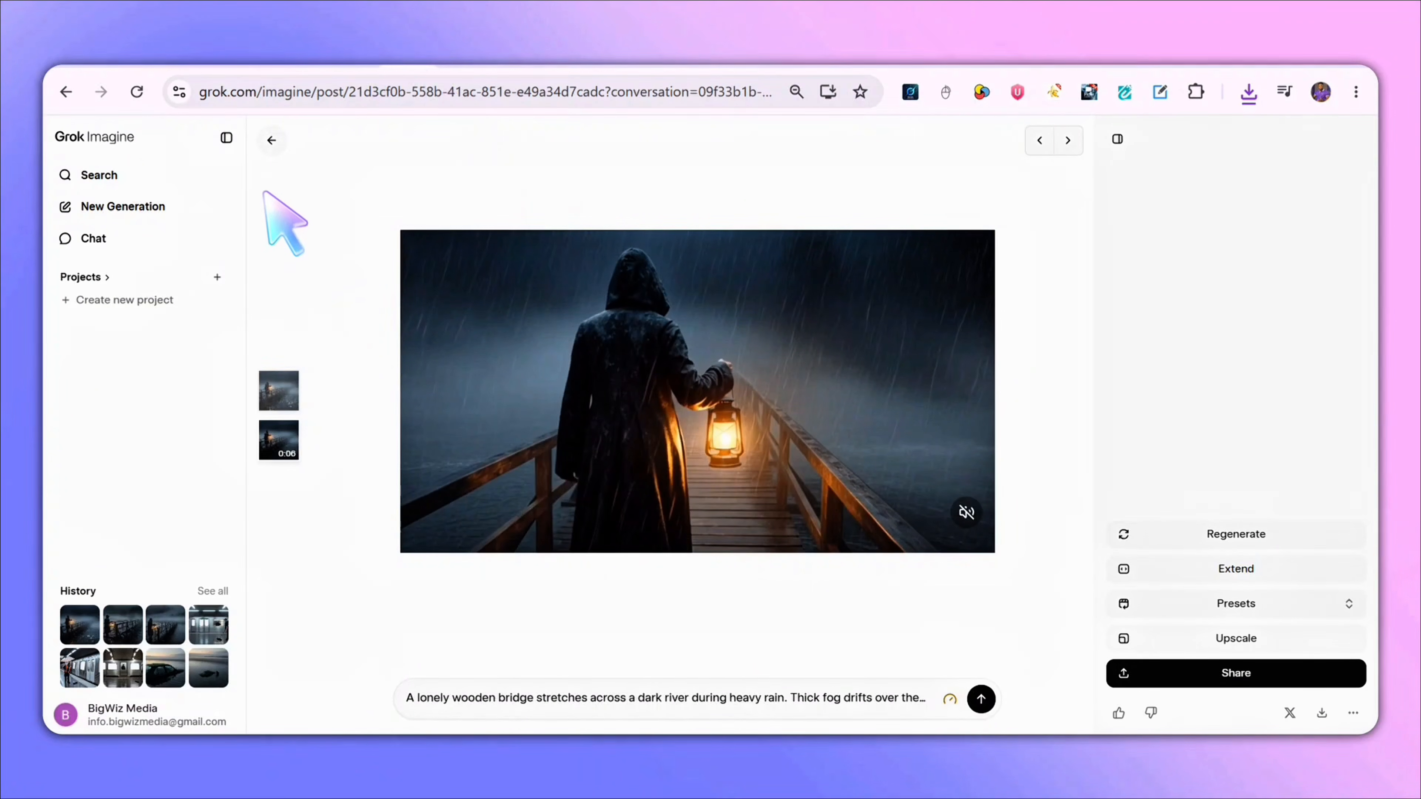
# - Go back to the Imagine page and upload the saved frame videoframe_5991 (1) as the reference image
pyautogui.click(266, 149)
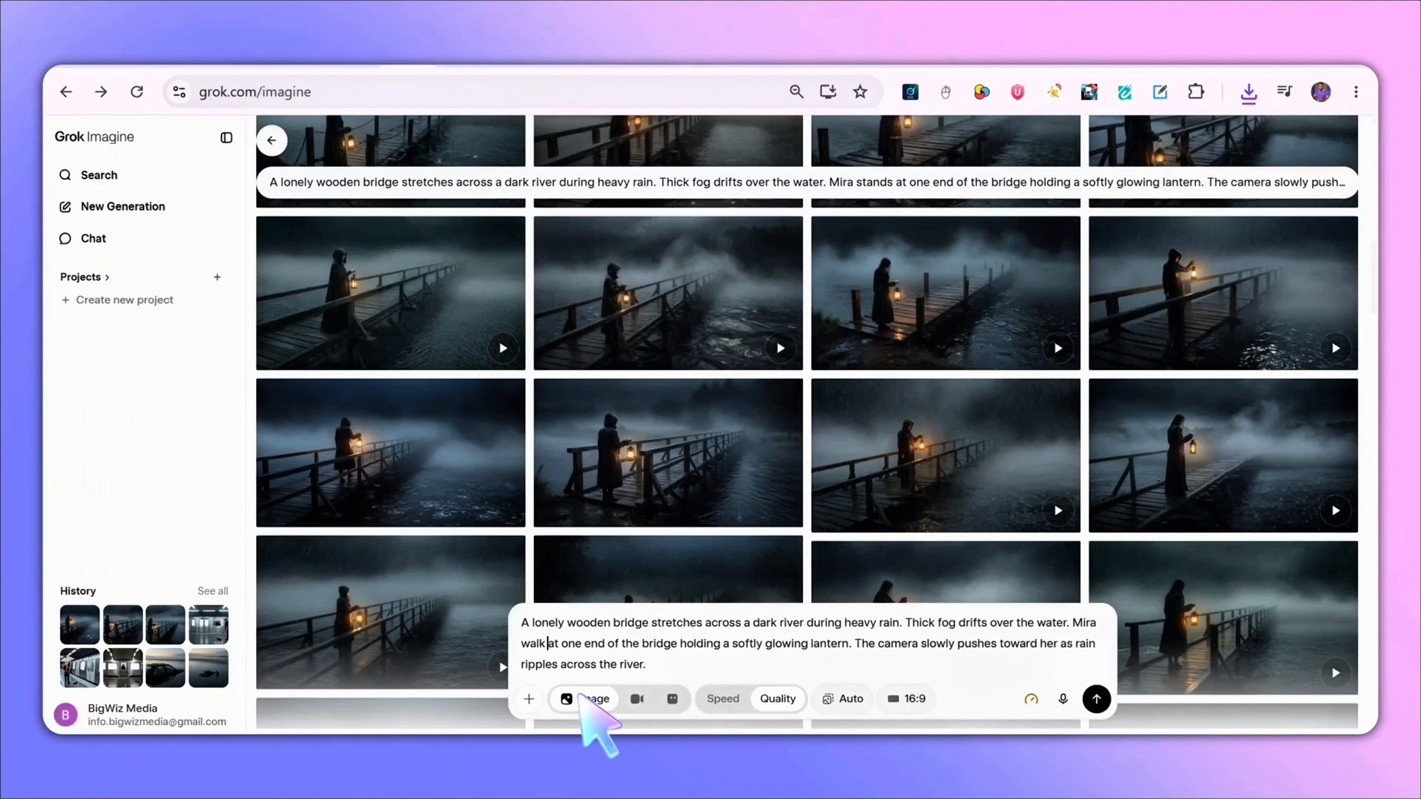
pyautogui.click(529, 698)
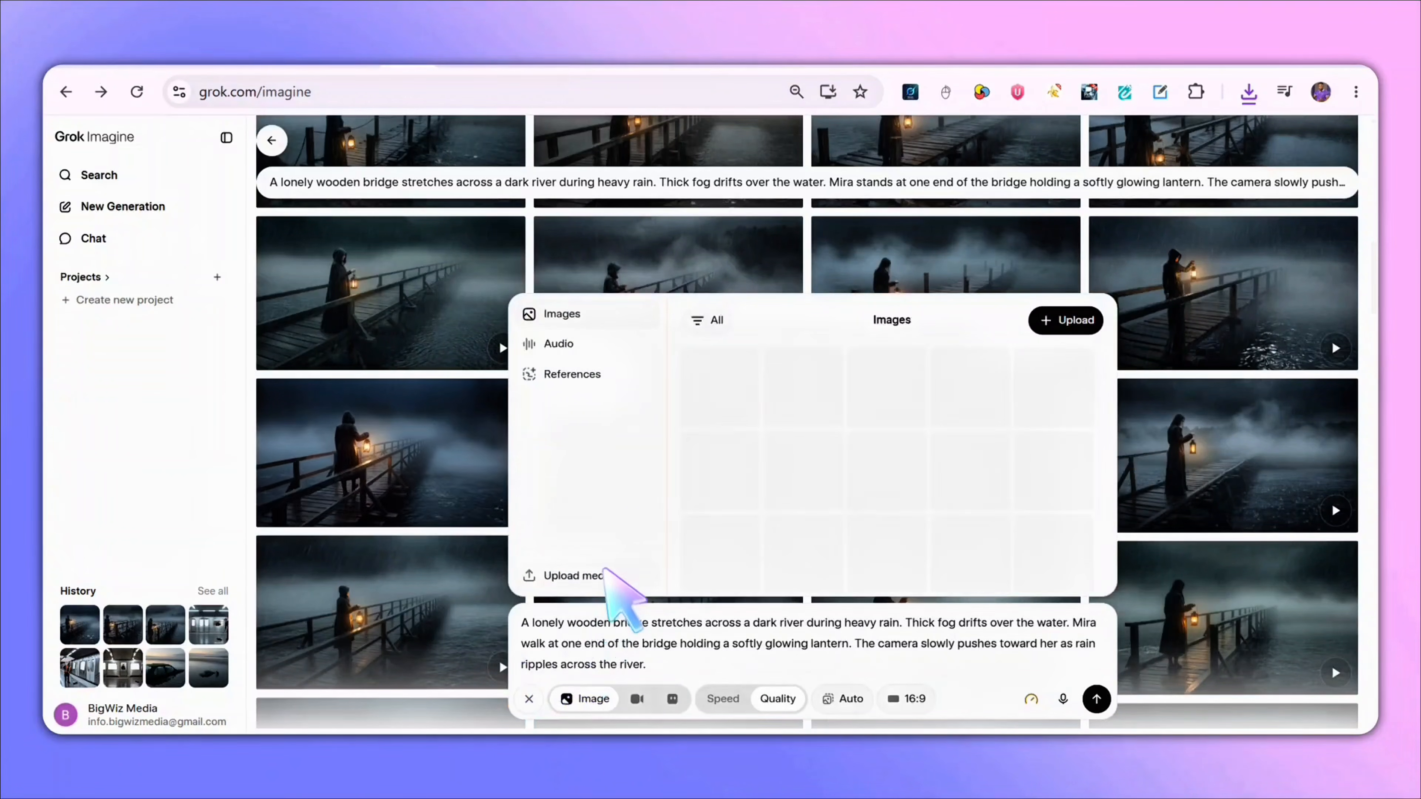
pyautogui.click(604, 572)
pyautogui.click(308, 335)
pyautogui.click(546, 336)
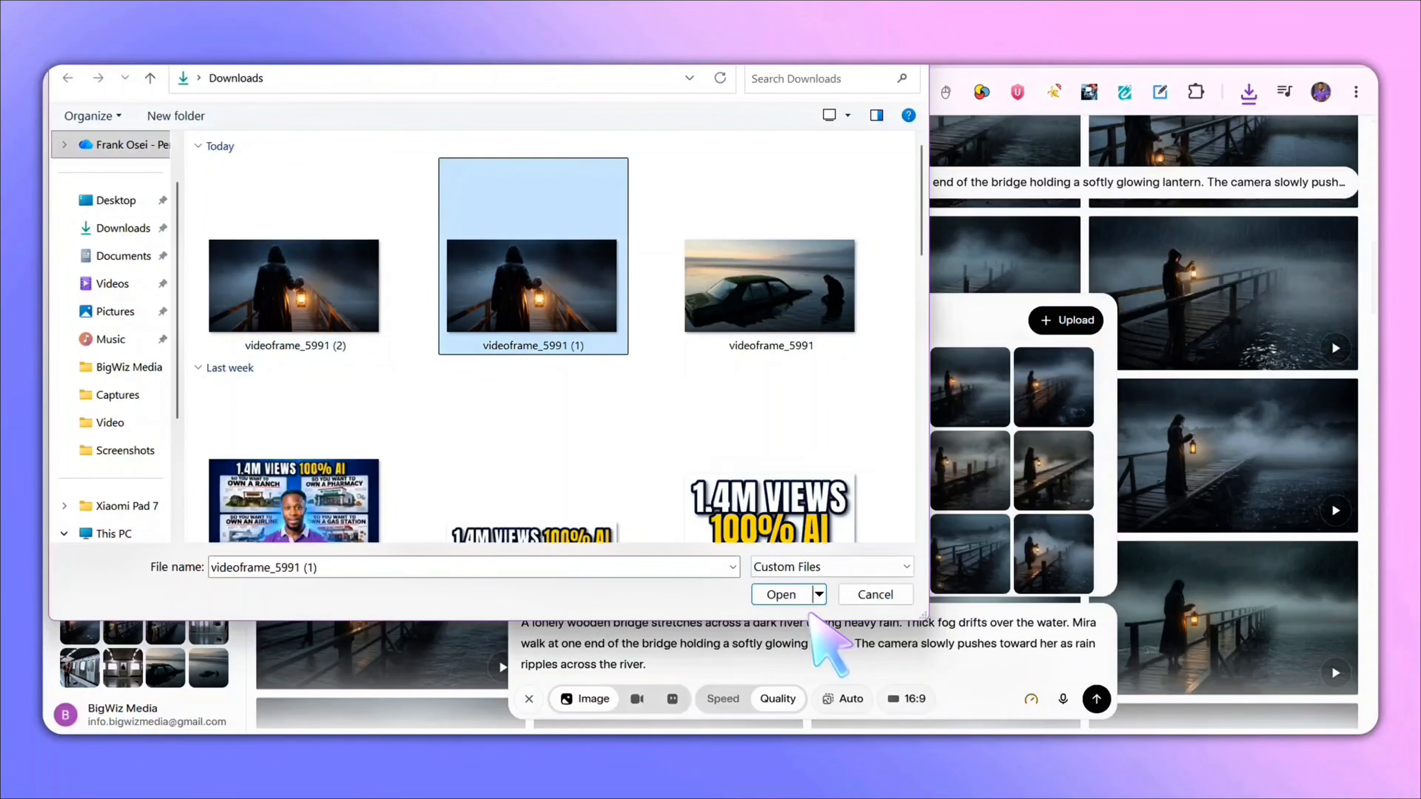
pyautogui.click(779, 585)
# - Replace the prompt with the Scene 2 description, switch to video mode, and generate the video
pyautogui.tripleClick(602, 652)
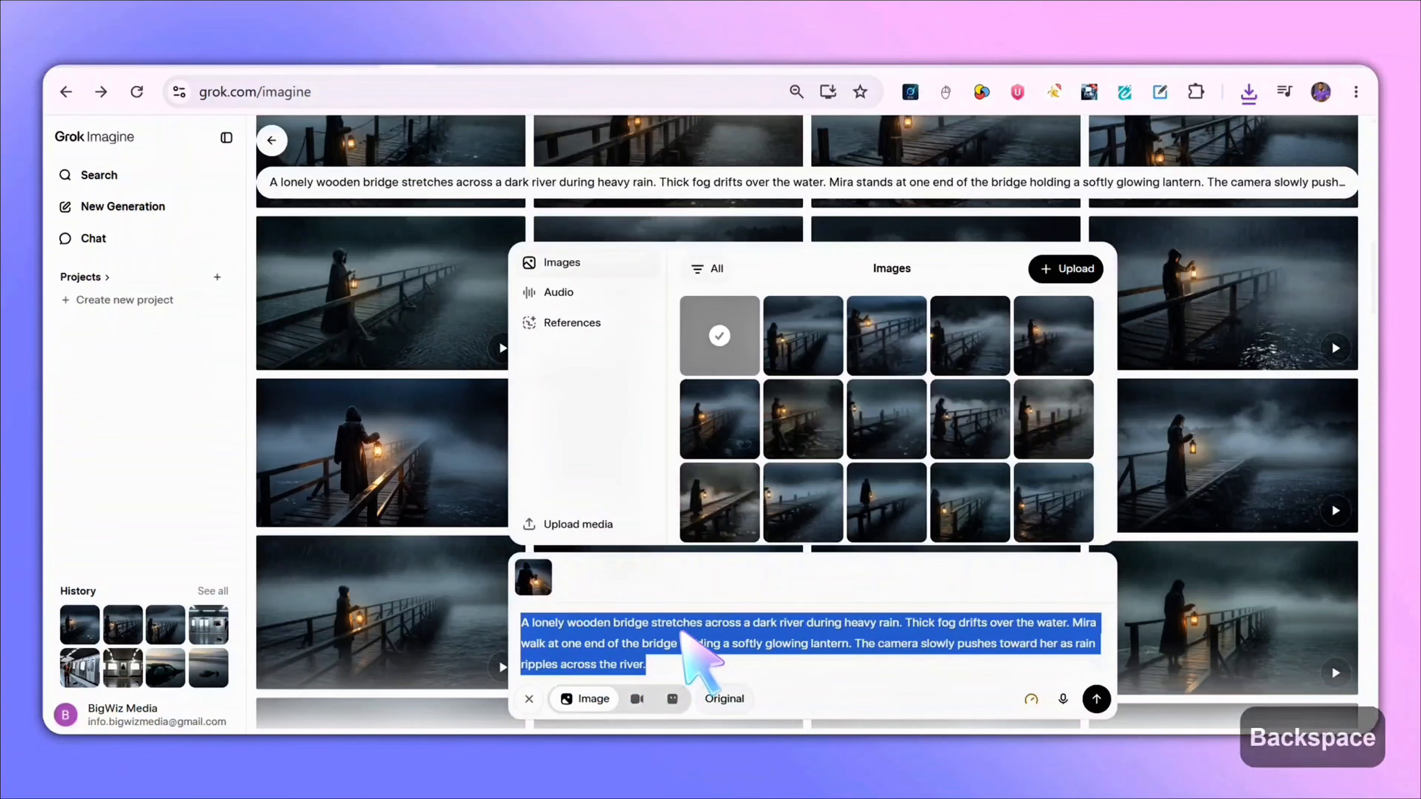
pyautogui.press('BackSpace')
pyautogui.click(637, 699)
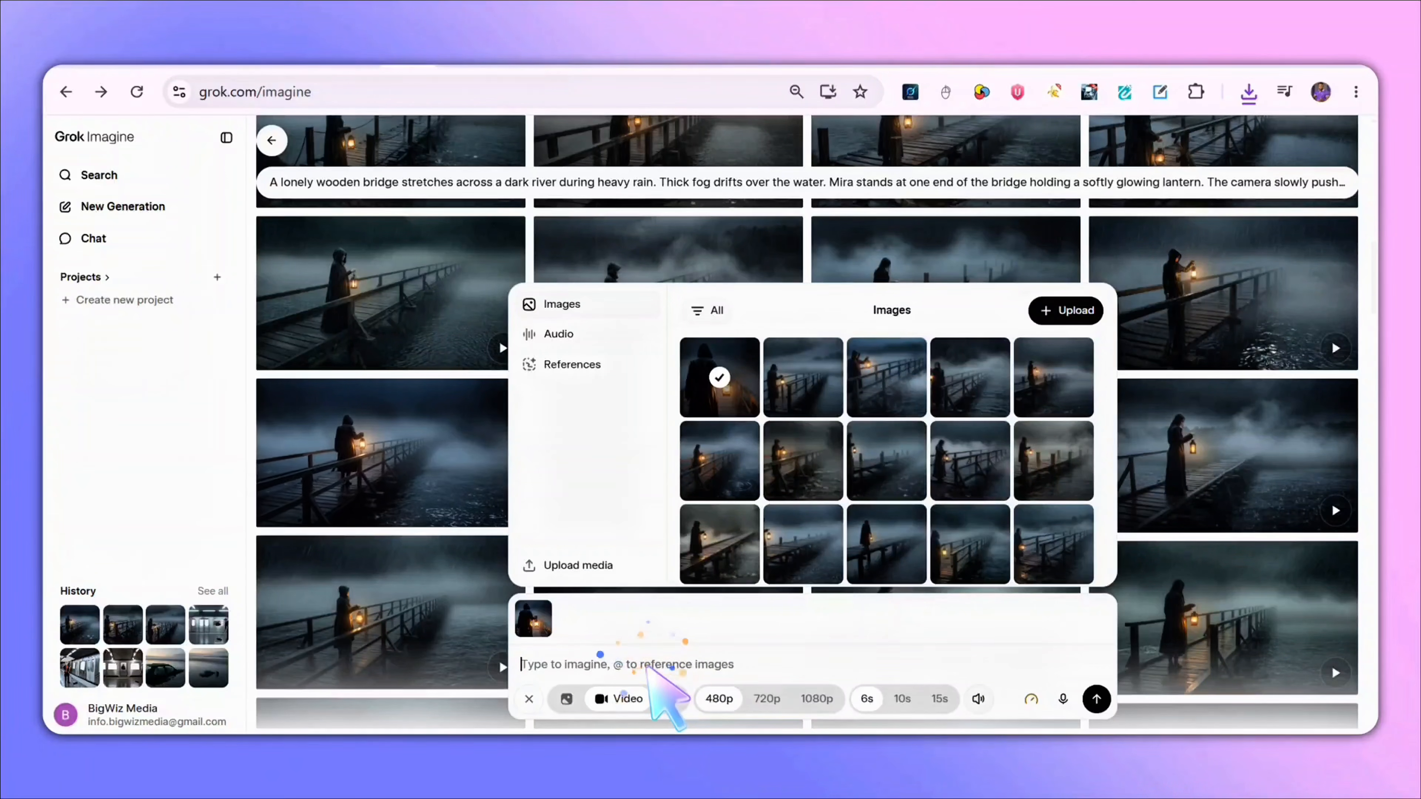
pyautogui.hotkey('ctrl', 'v')
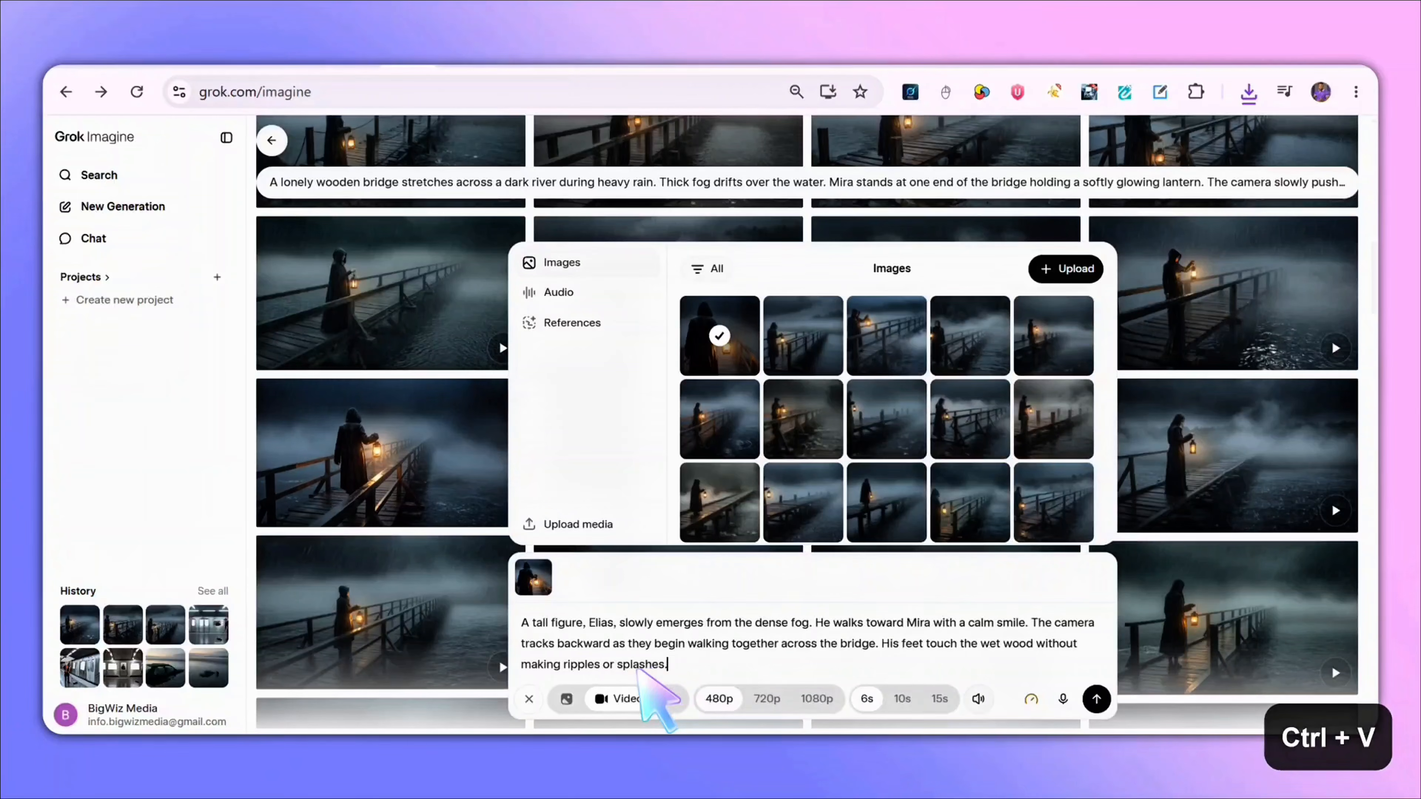
pyautogui.click(1096, 700)
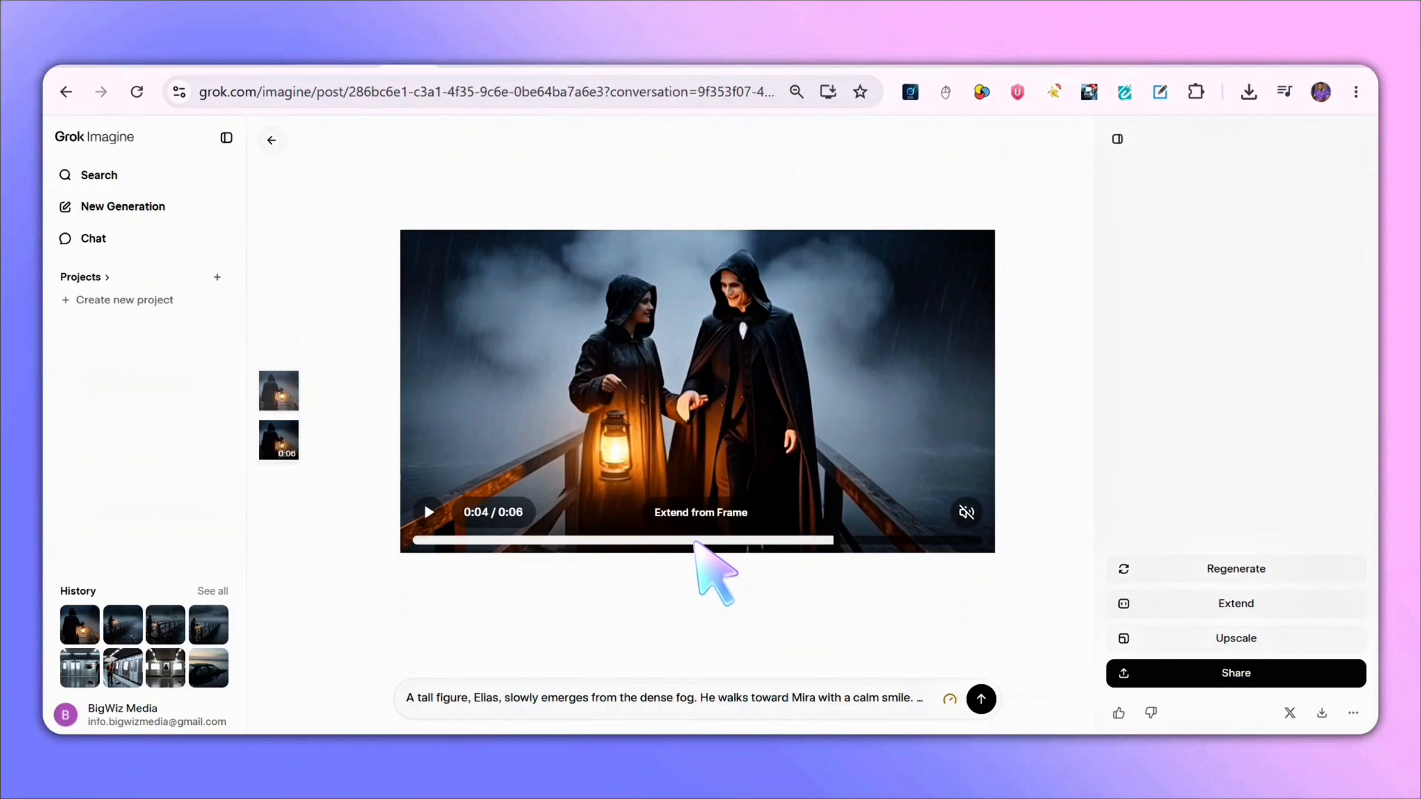
# - Review the Scene 2 video and save its final frame as an image
pyautogui.moveTo(695, 542); pyautogui.dragTo(415, 540)
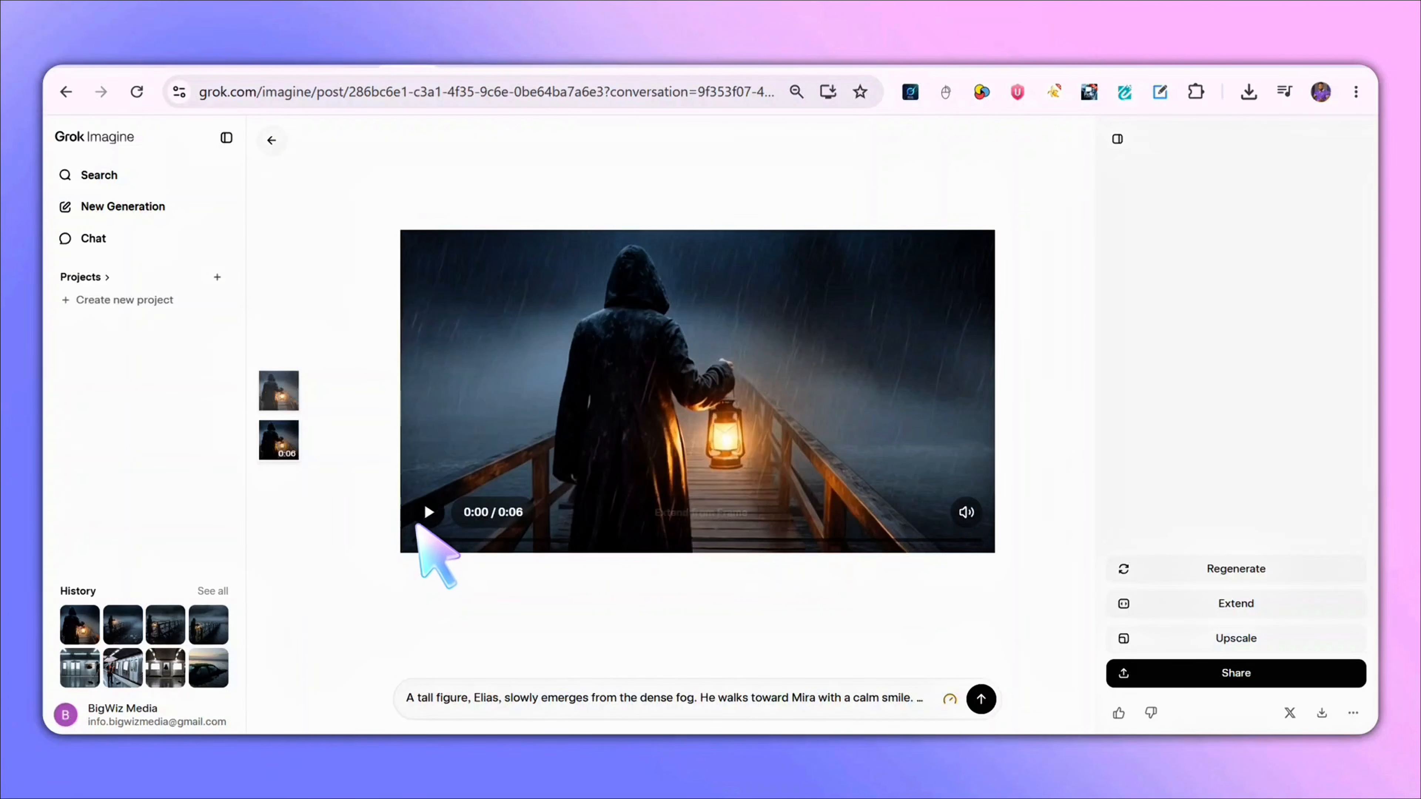
pyautogui.click(424, 512)
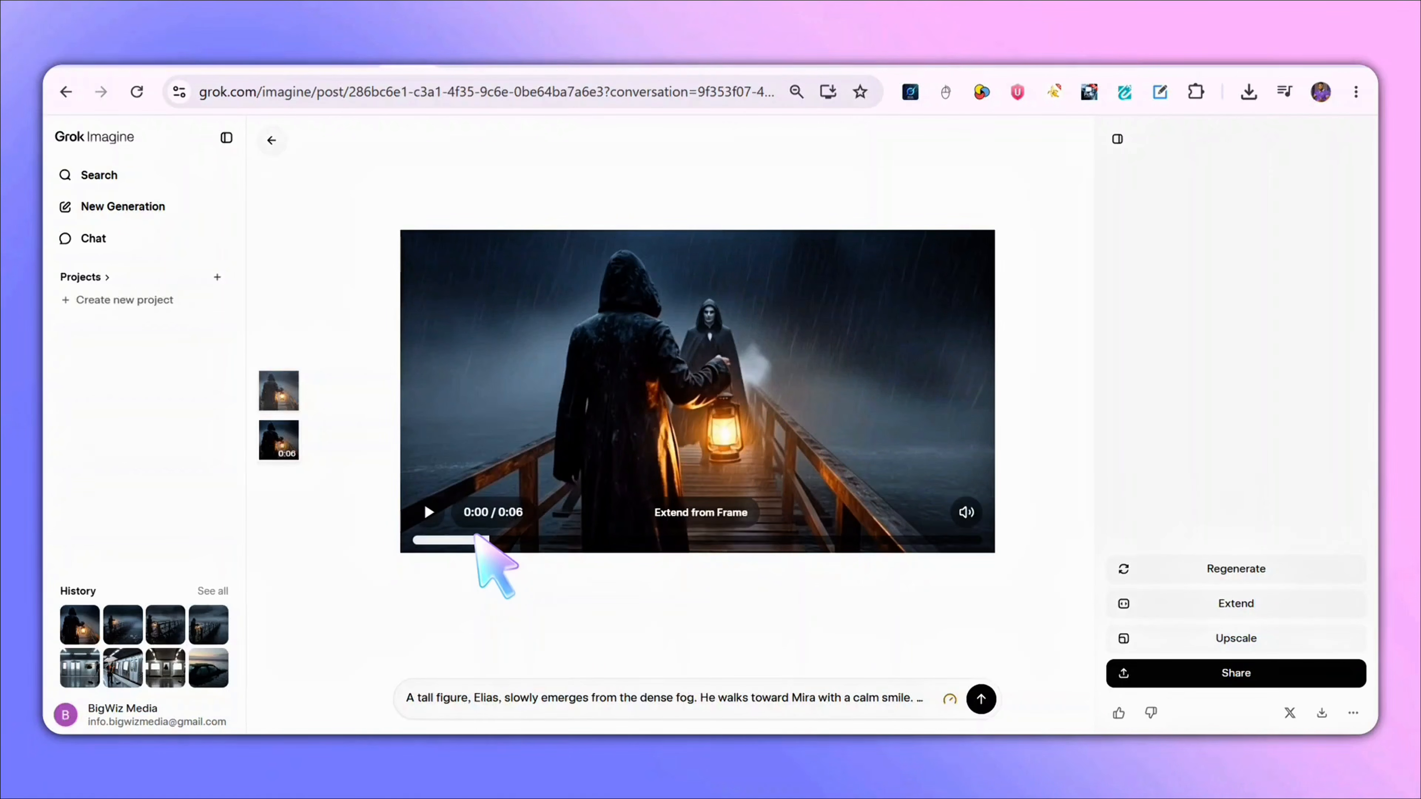
pyautogui.moveTo(475, 546); pyautogui.dragTo(988, 539)
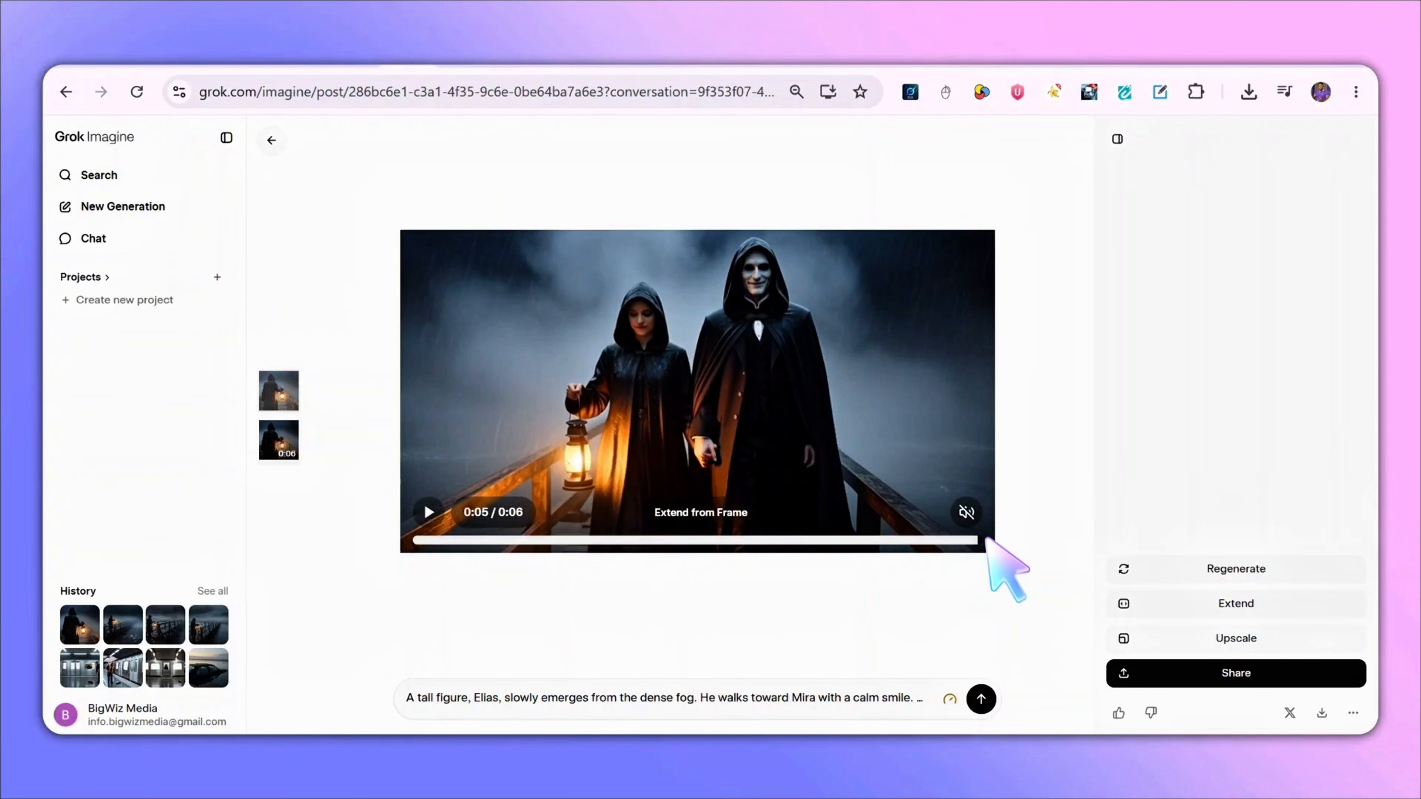
pyautogui.rightClick(775, 373)
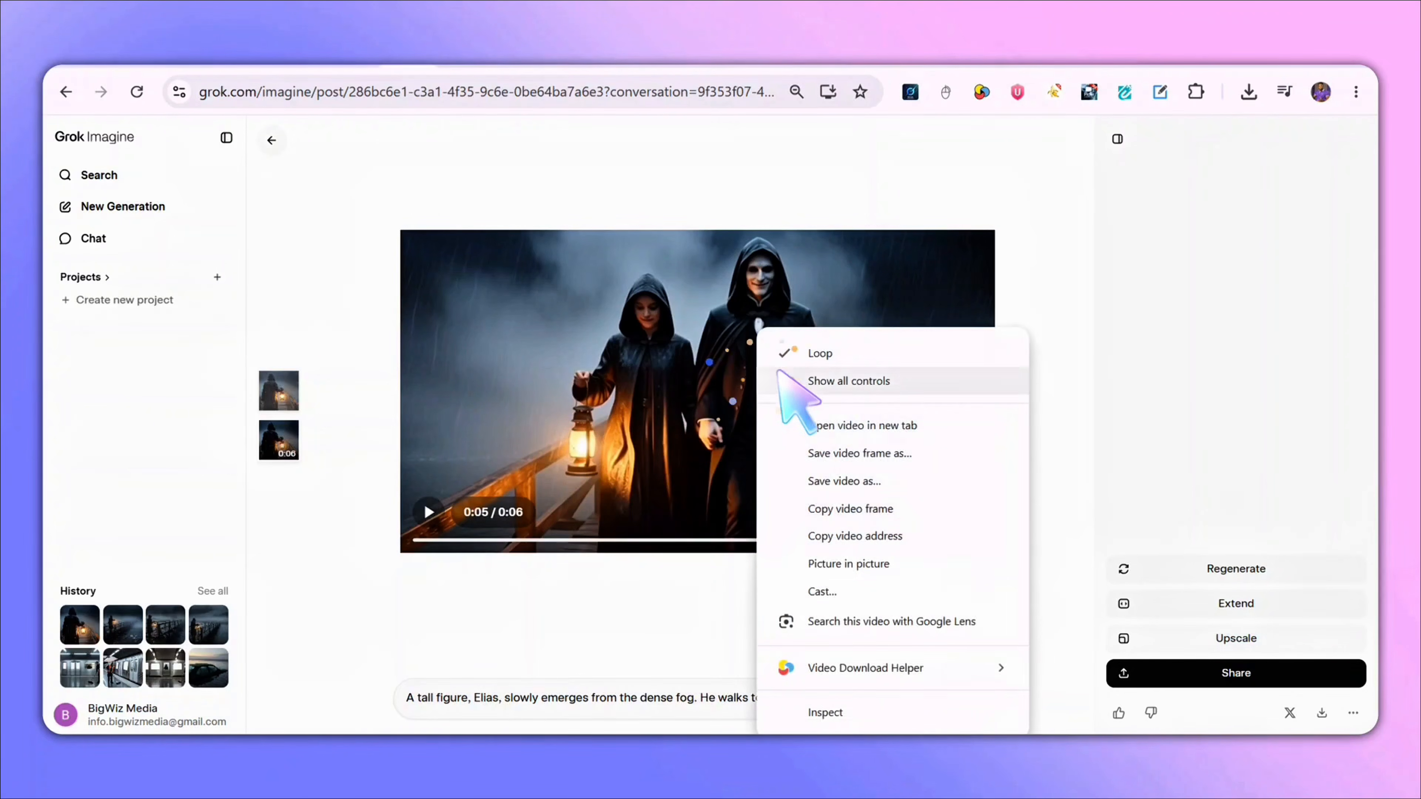
pyautogui.click(890, 454)
pyautogui.click(797, 591)
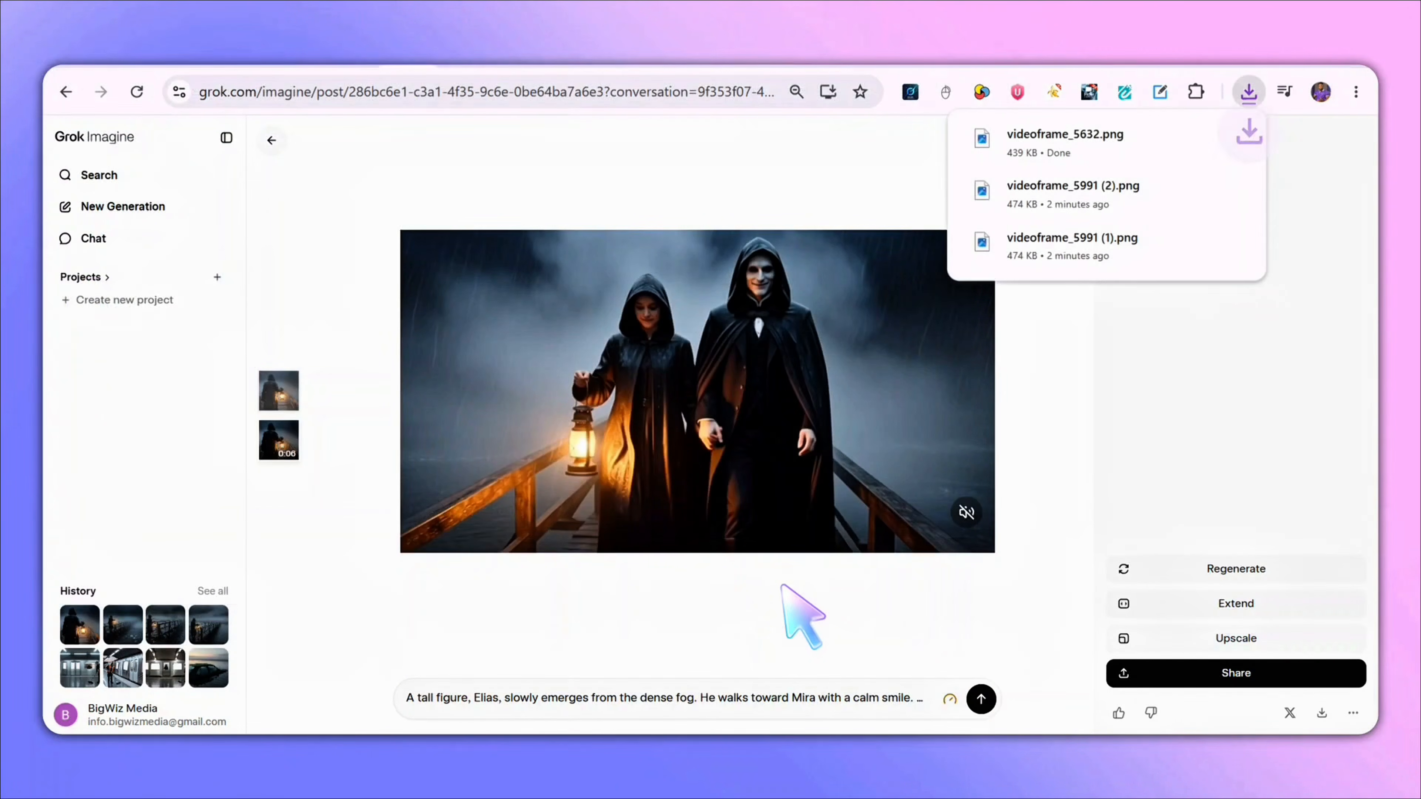
# - Go back and upload the saved frame videoframe_5632 as the reference image for the next video
pyautogui.click(271, 139)
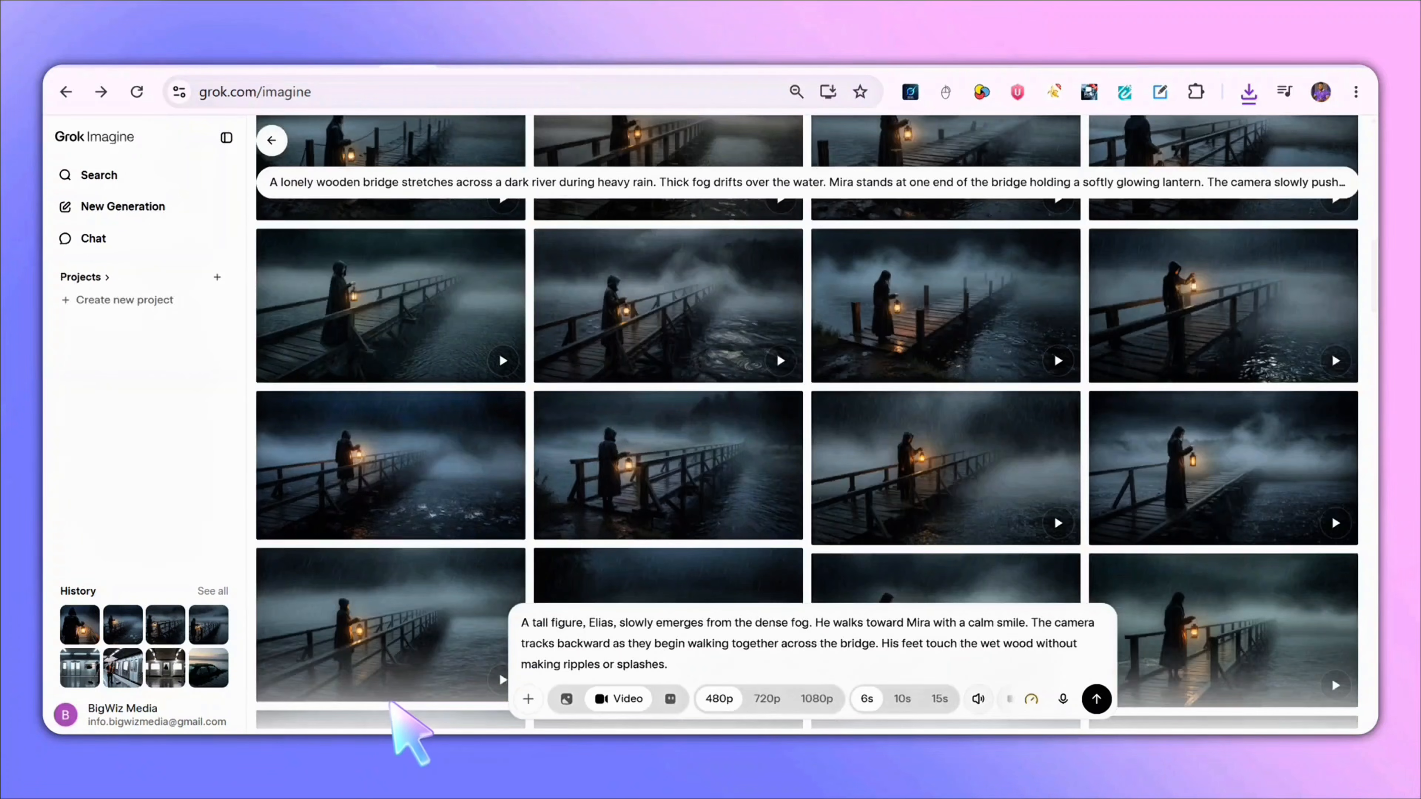
pyautogui.click(529, 699)
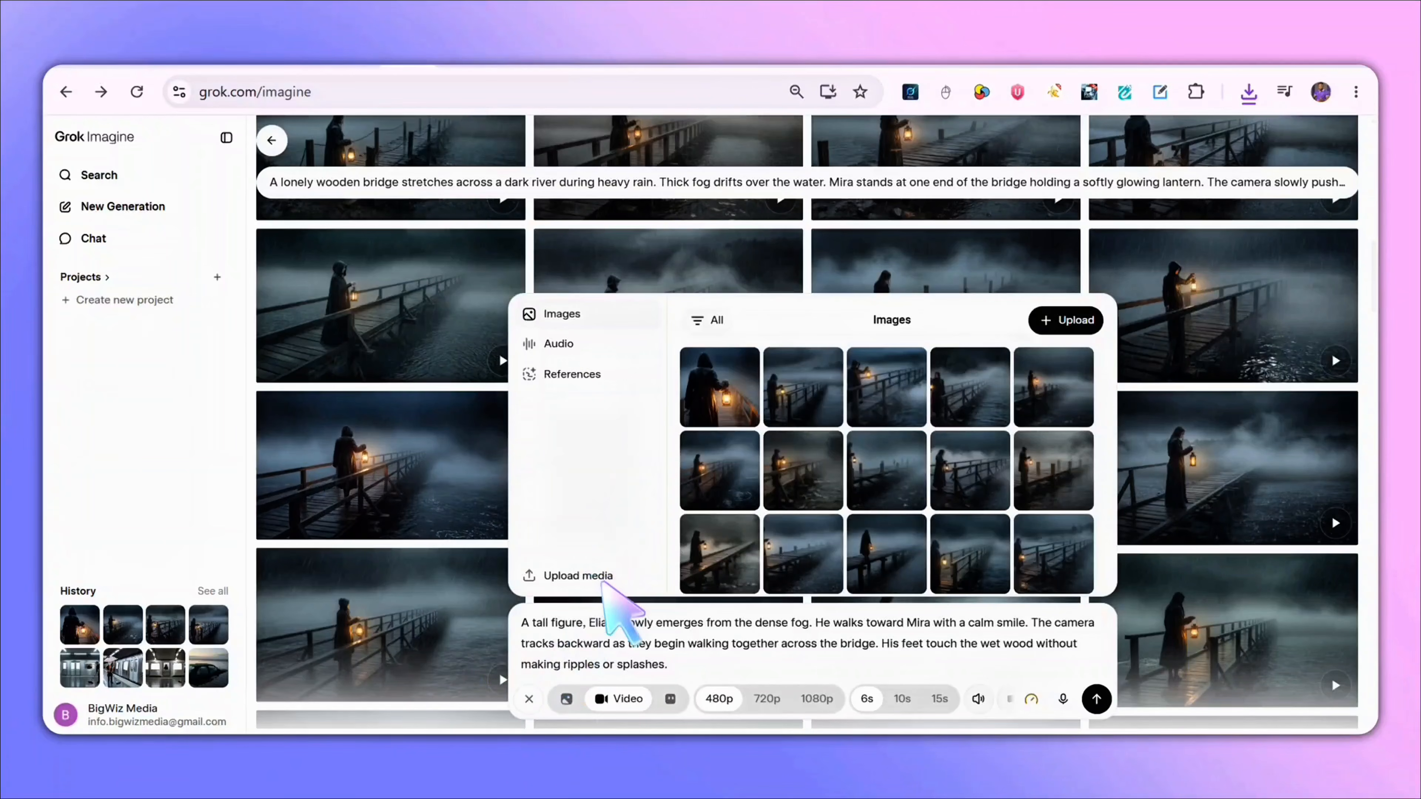
pyautogui.click(626, 577)
pyautogui.click(344, 300)
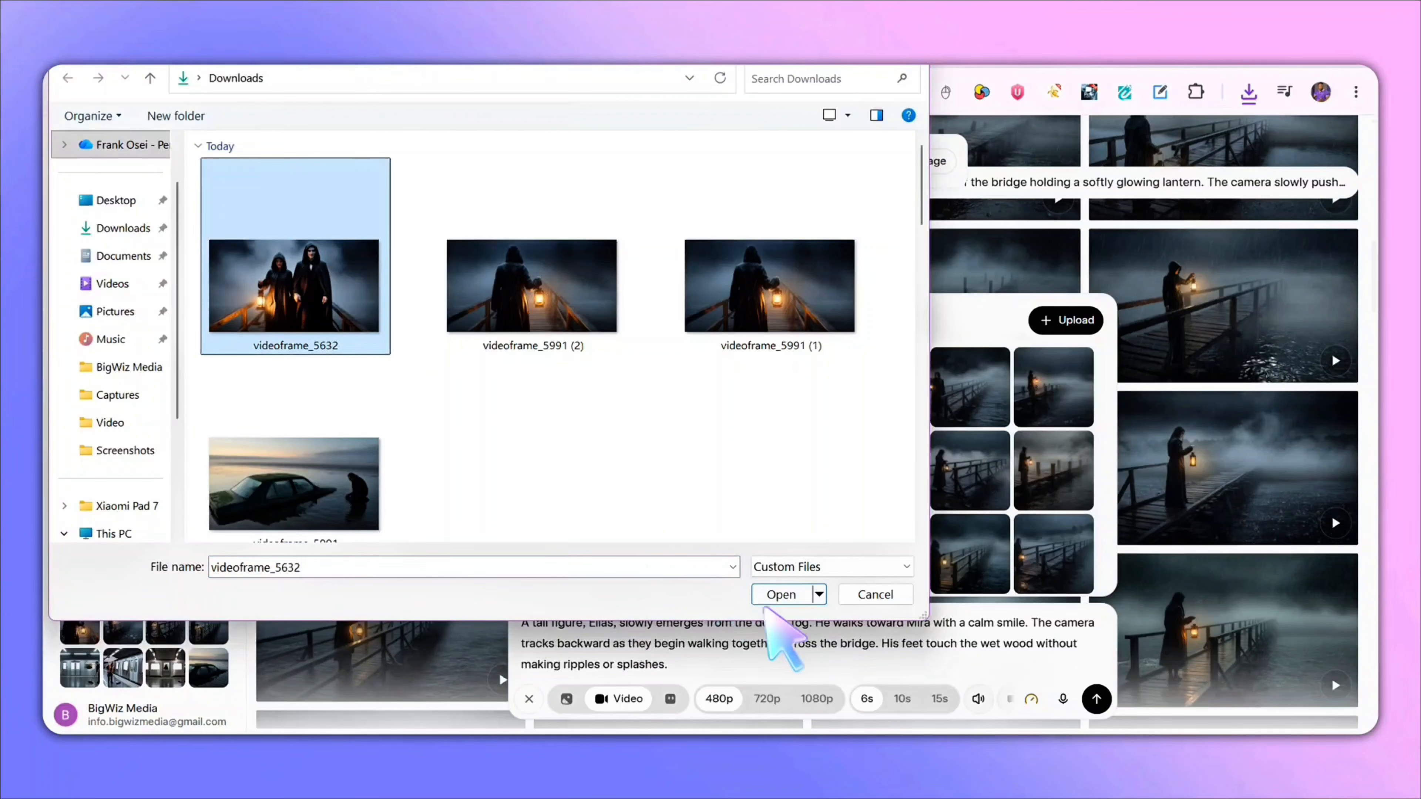
pyautogui.click(781, 594)
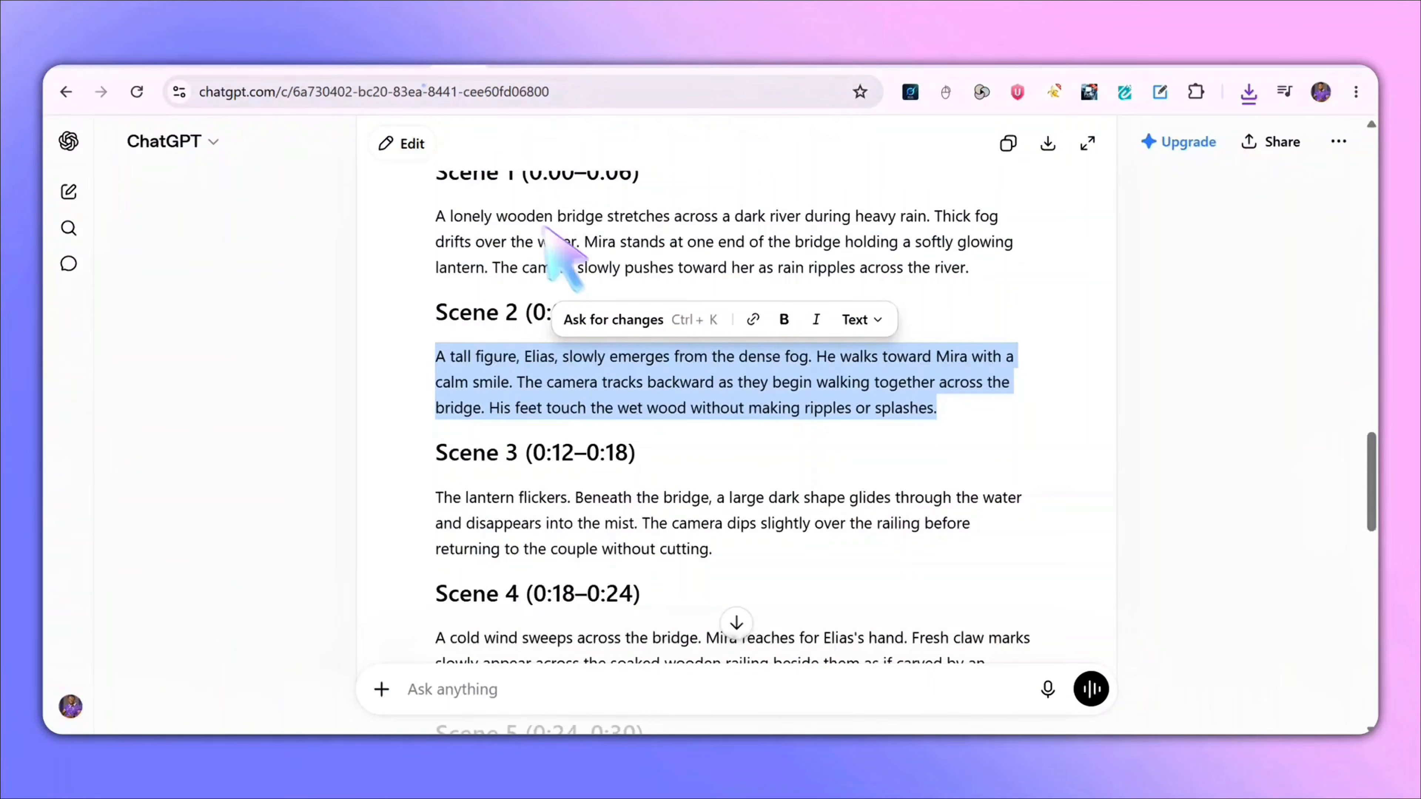
# - Switch to ChatGPT and copy the Scene 3 description
pyautogui.scroll(-2, 644, 479)
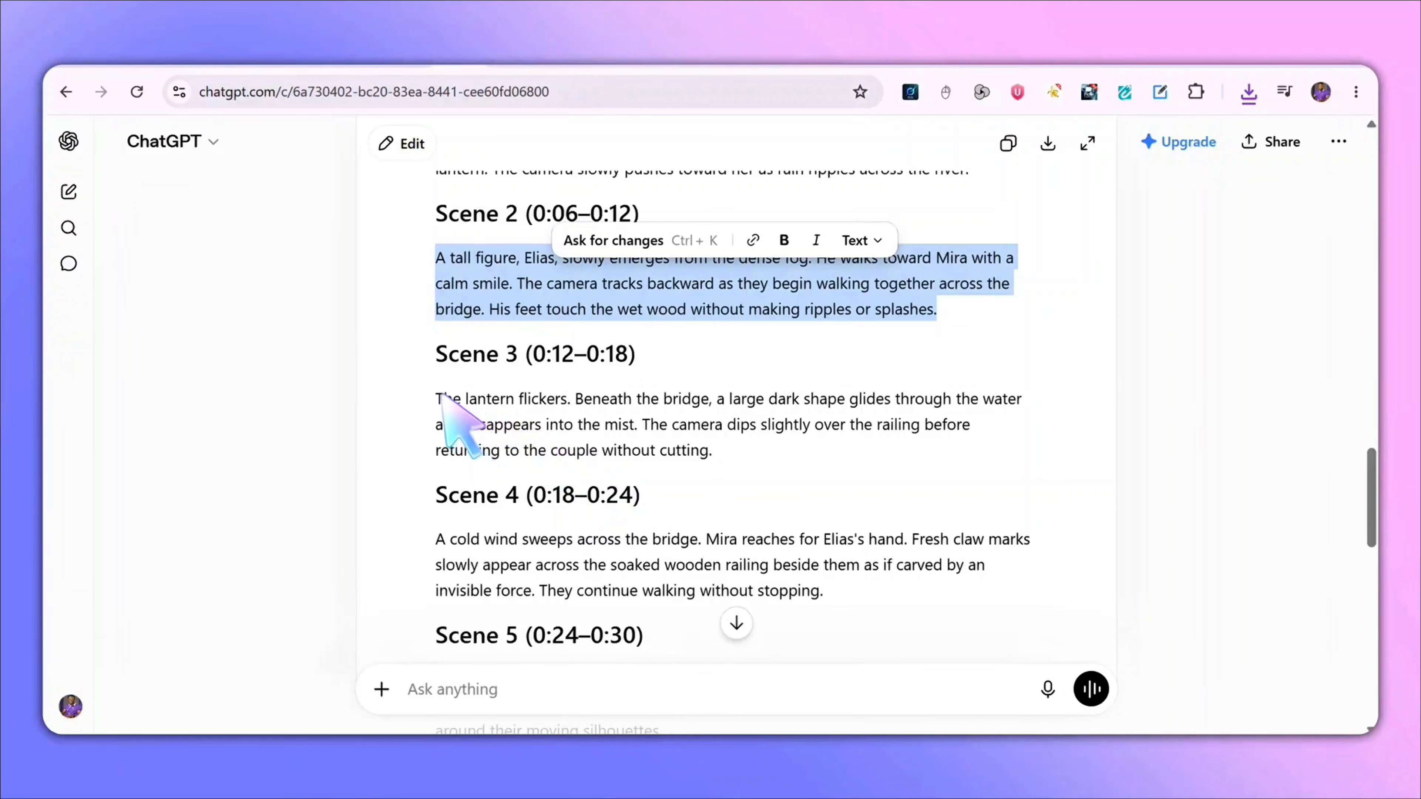
pyautogui.moveTo(437, 394); pyautogui.dragTo(712, 471)
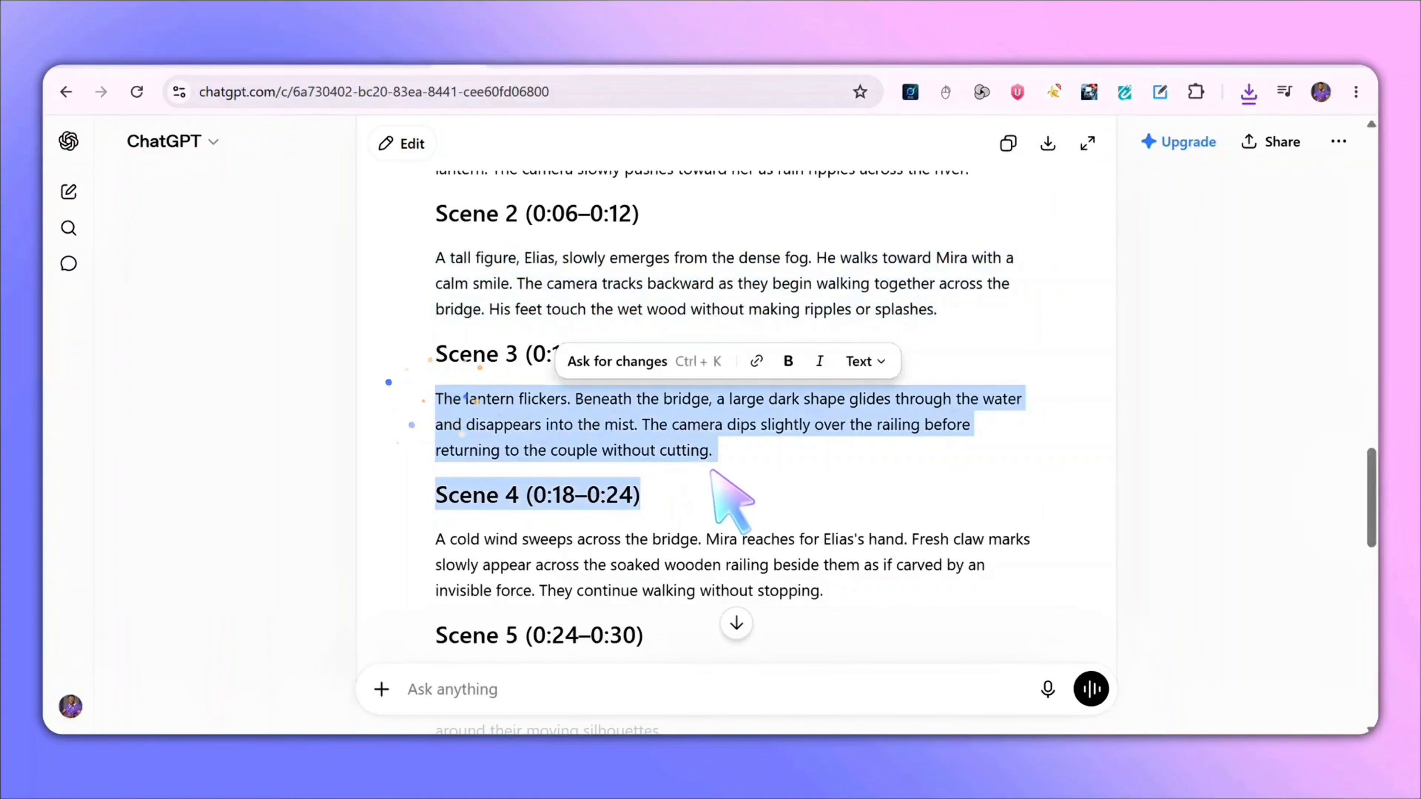
pyautogui.rightClick(687, 440)
pyautogui.click(723, 190)
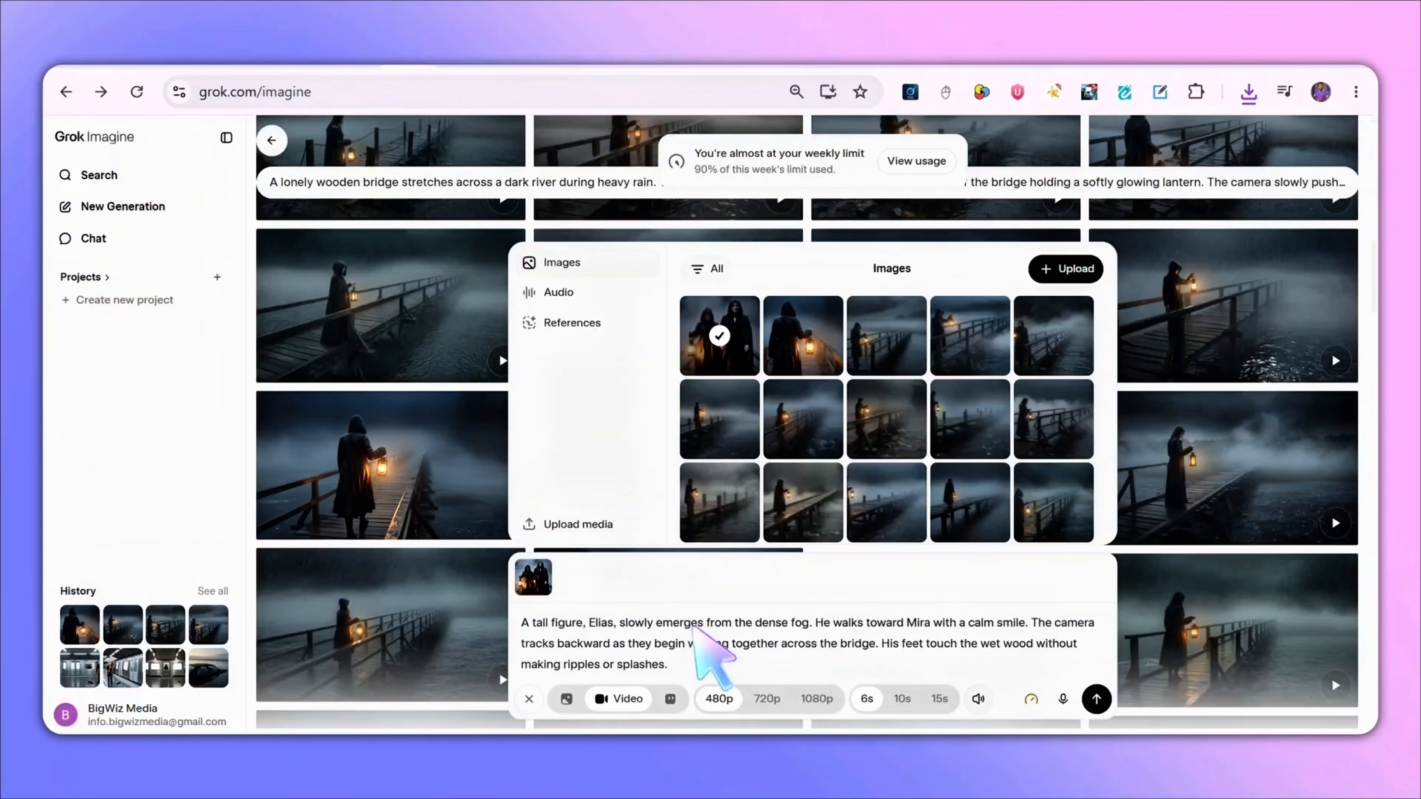
# - Replace the prompt with the Scene 3 description and generate the video
pyautogui.moveTo(667, 664); pyautogui.dragTo(515, 616)
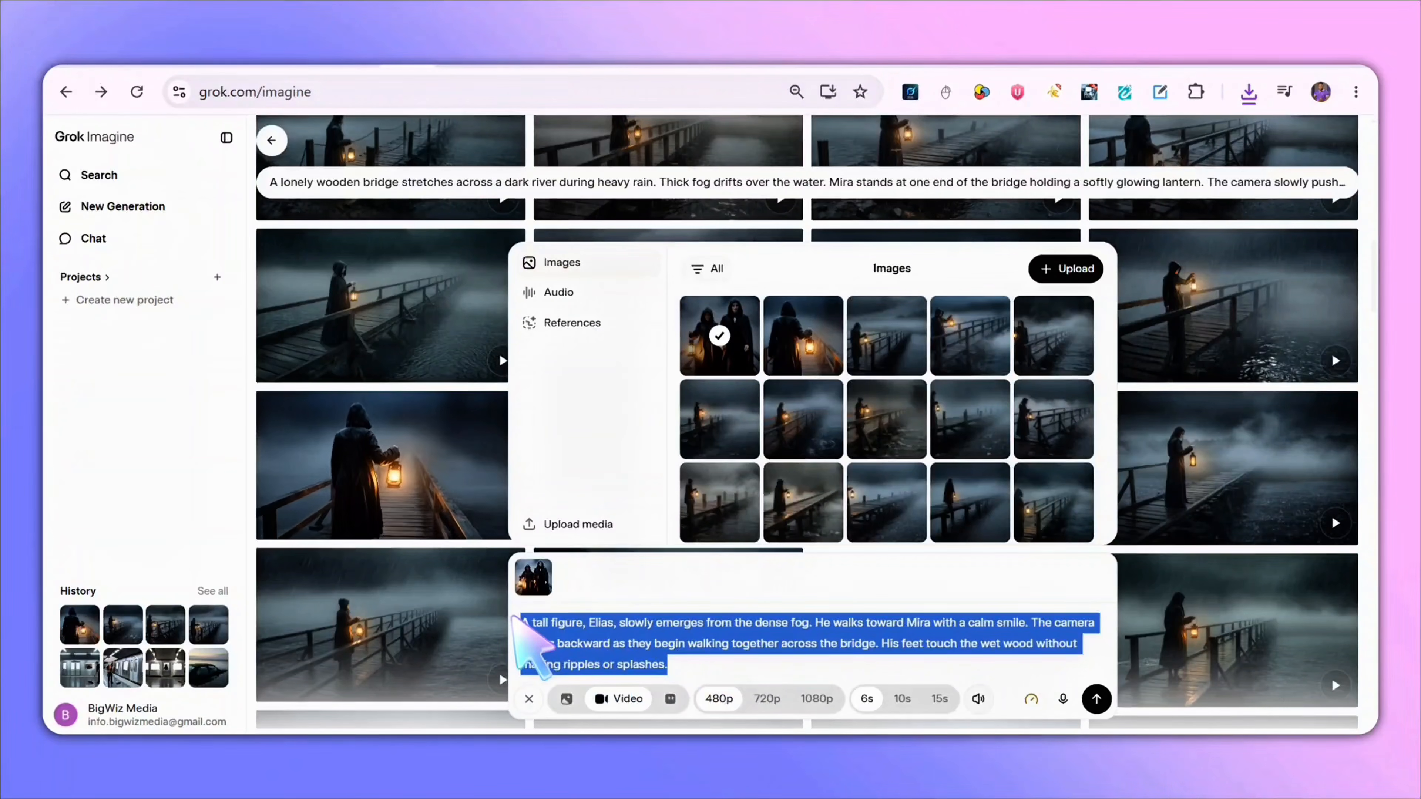
pyautogui.hotkey('ctrl', 'v')
pyautogui.click(1096, 698)
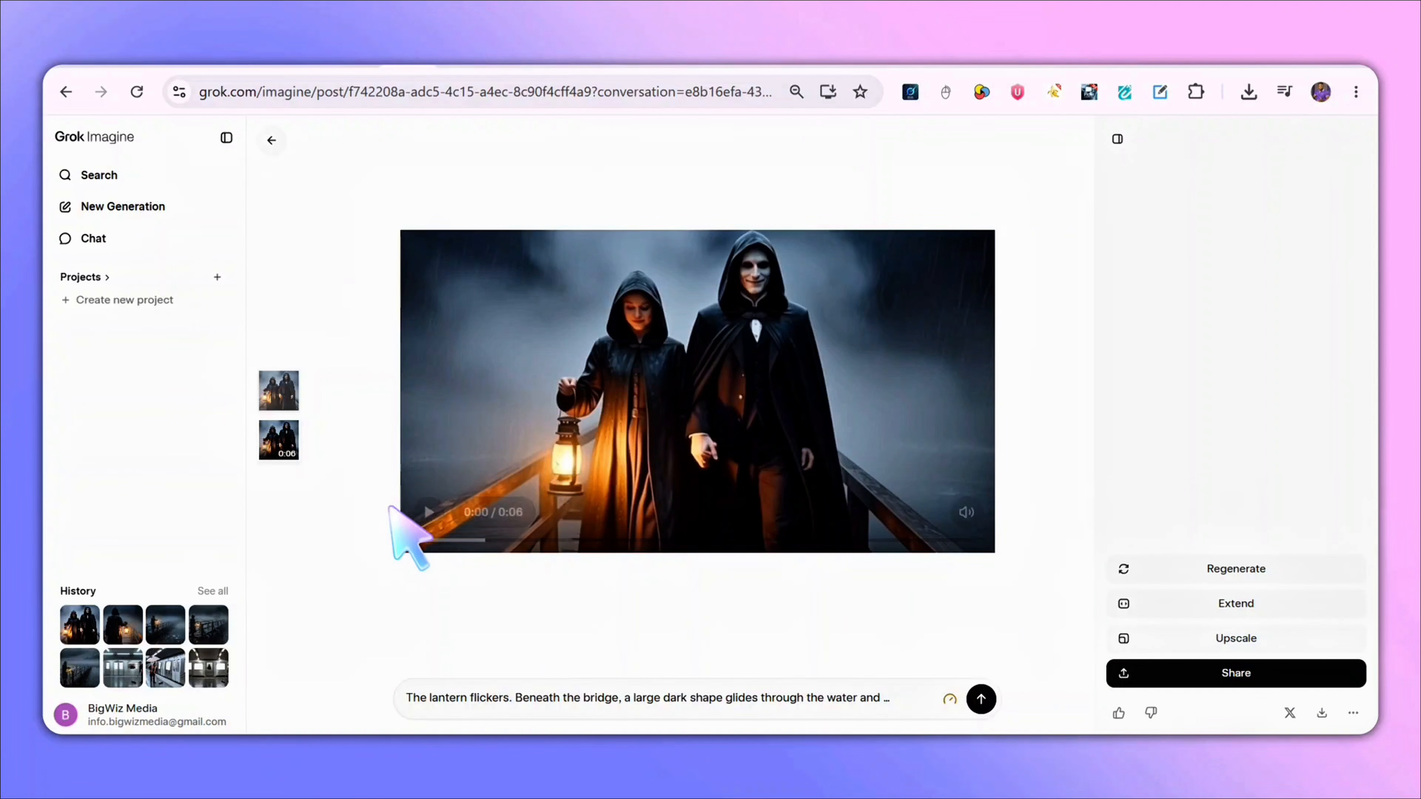
# - Play through the Scene 3 video with sound and save its final frame as an image
pyautogui.click(424, 510)
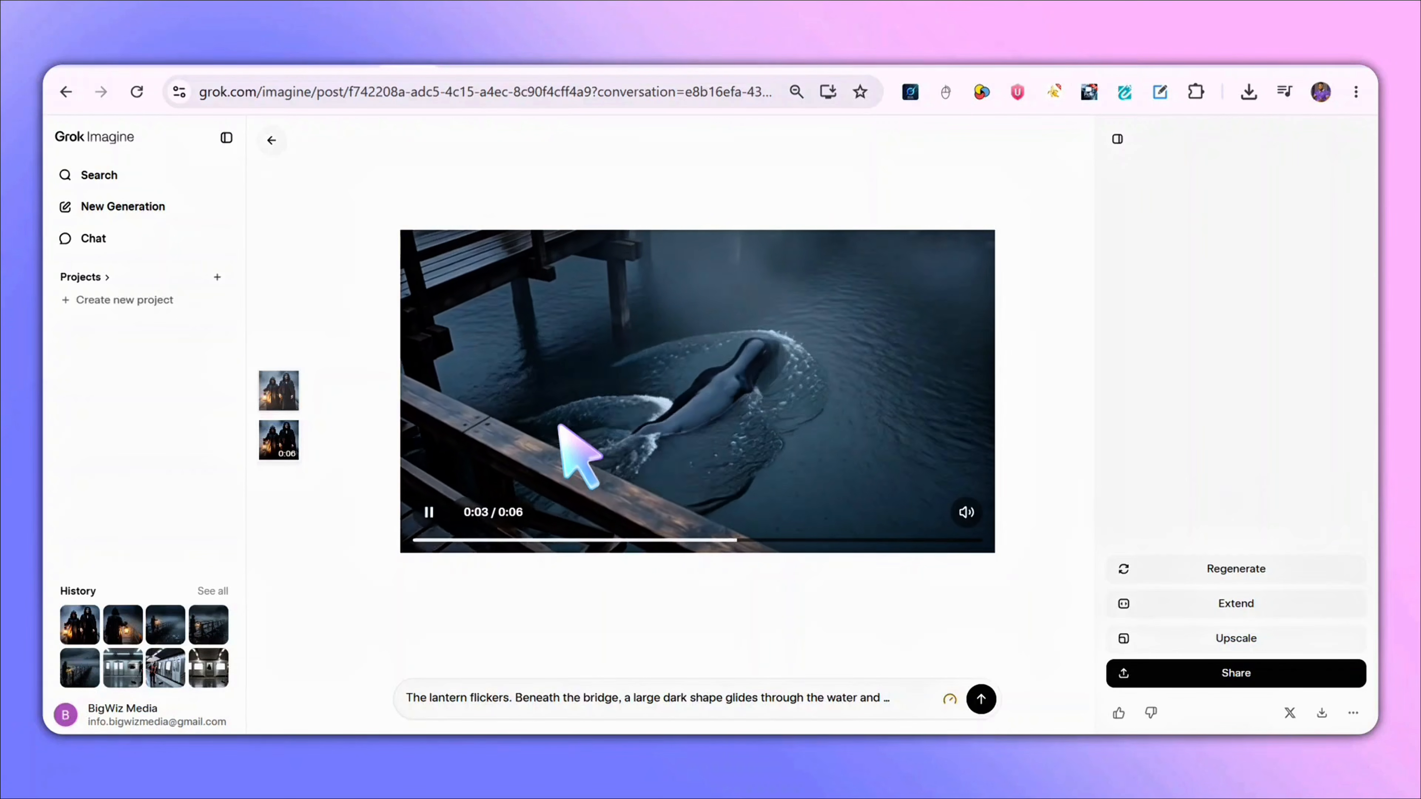
pyautogui.press('m')
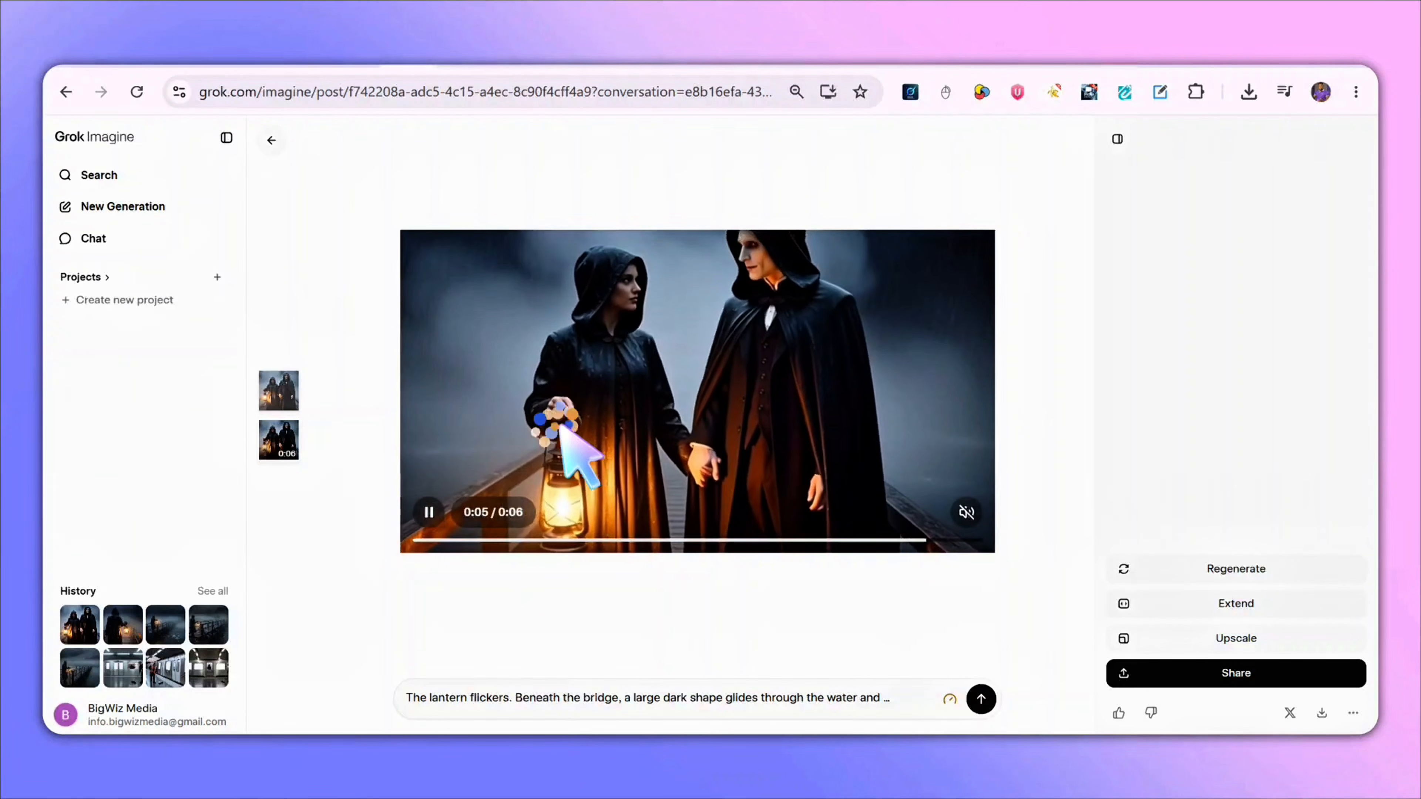
pyautogui.click(442, 506)
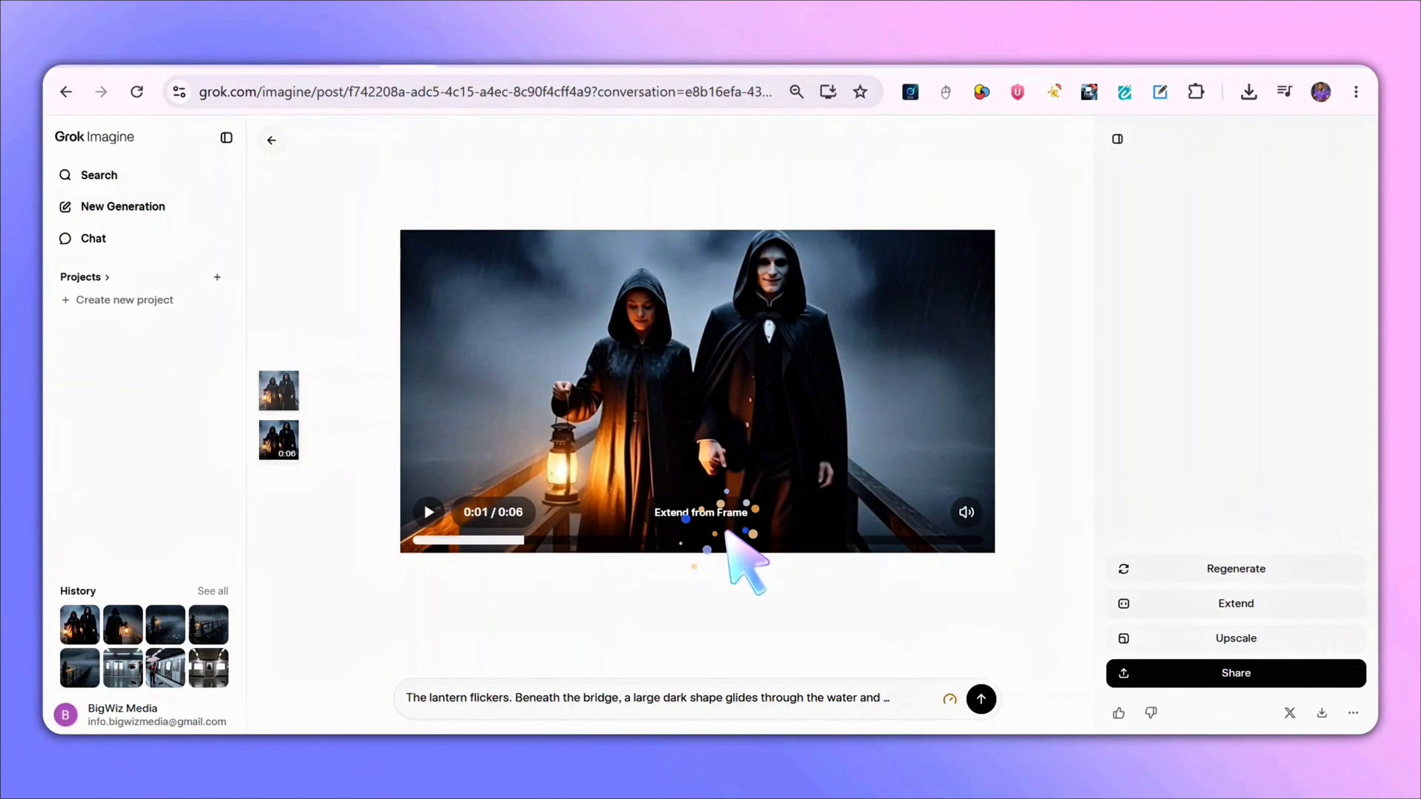
pyautogui.moveTo(940, 526); pyautogui.dragTo(993, 532)
pyautogui.rightClick(741, 375)
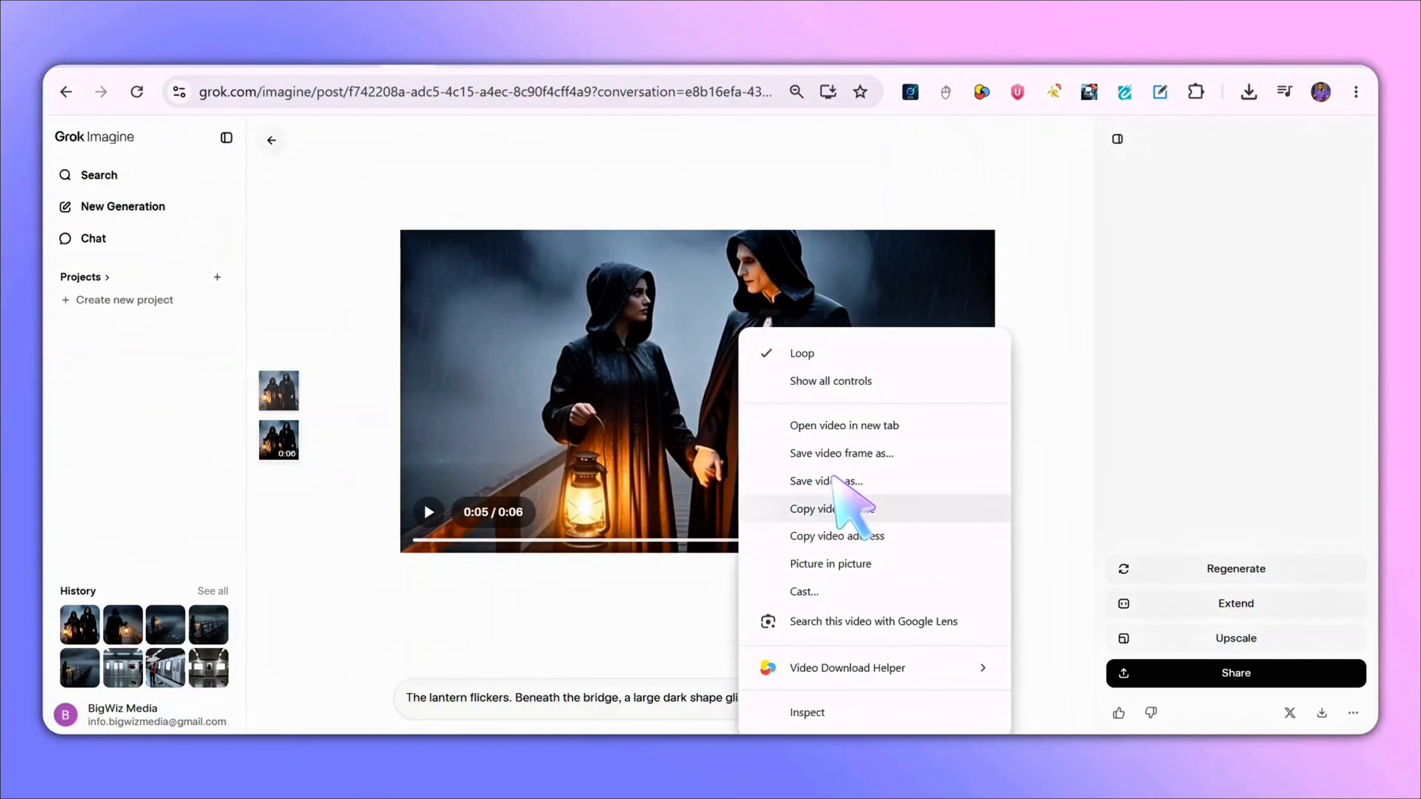
pyautogui.click(819, 477)
pyautogui.click(809, 594)
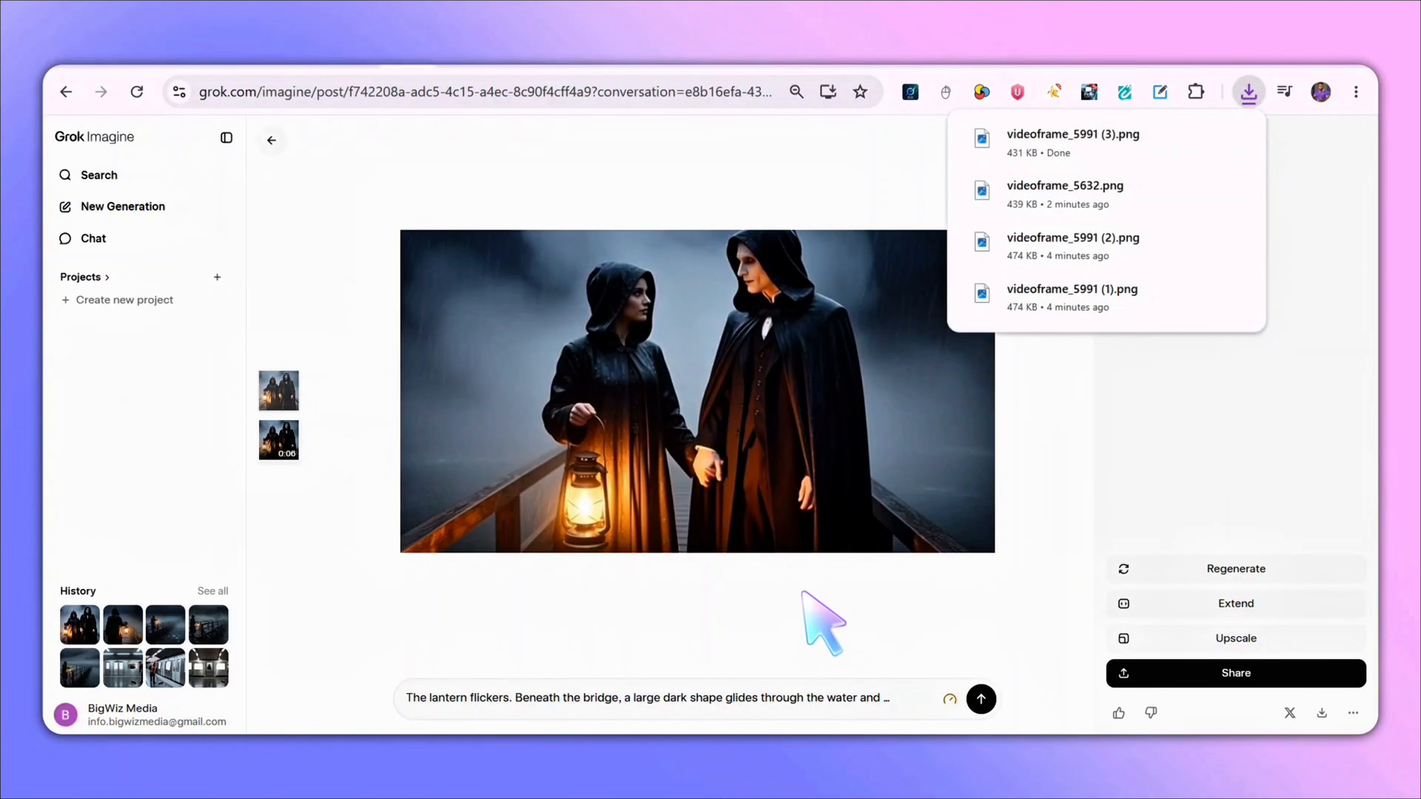
# - Go back and upload the saved frame videoframe_5991 (3) as the reference image for the next video
pyautogui.click(270, 139)
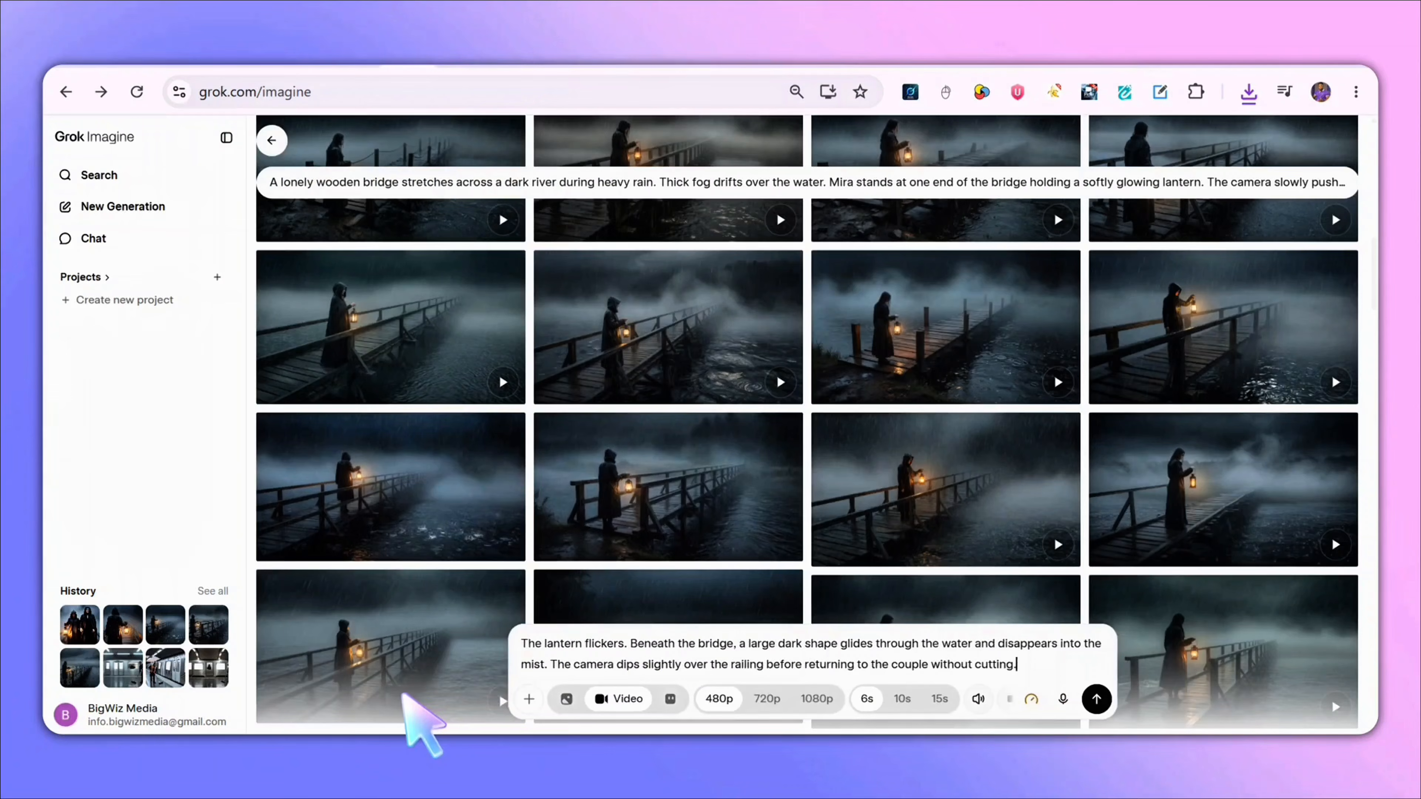
pyautogui.click(528, 699)
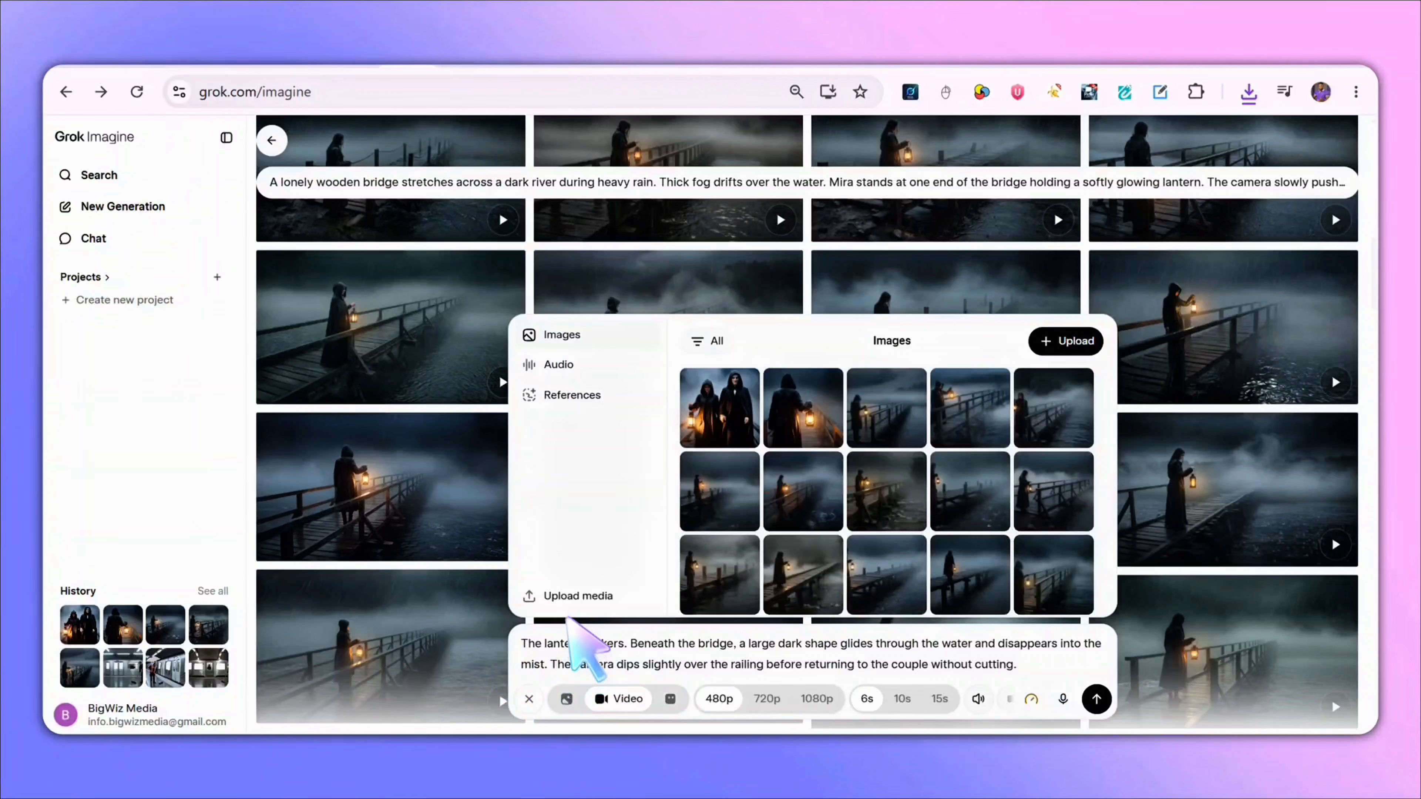
pyautogui.click(589, 596)
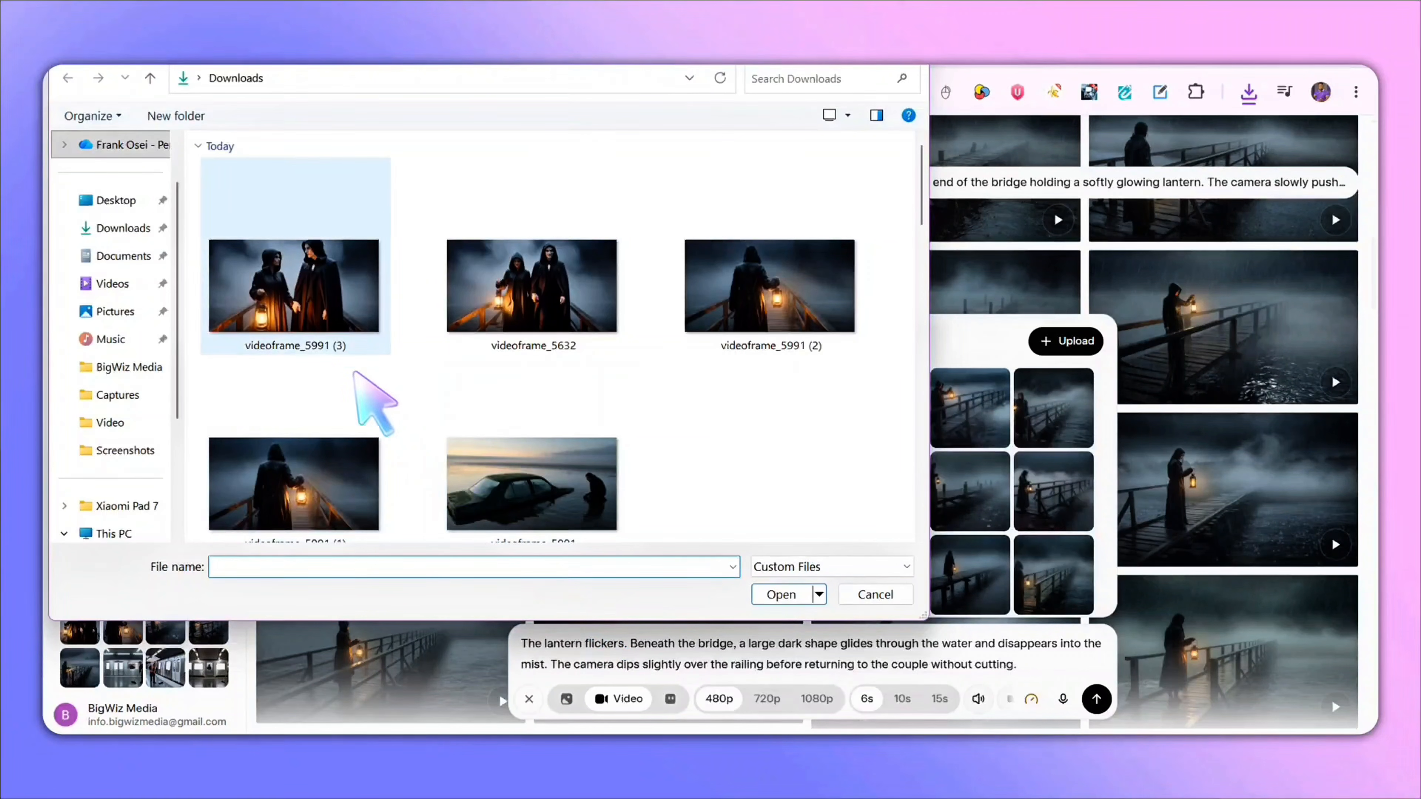
pyautogui.click(305, 241)
pyautogui.click(781, 593)
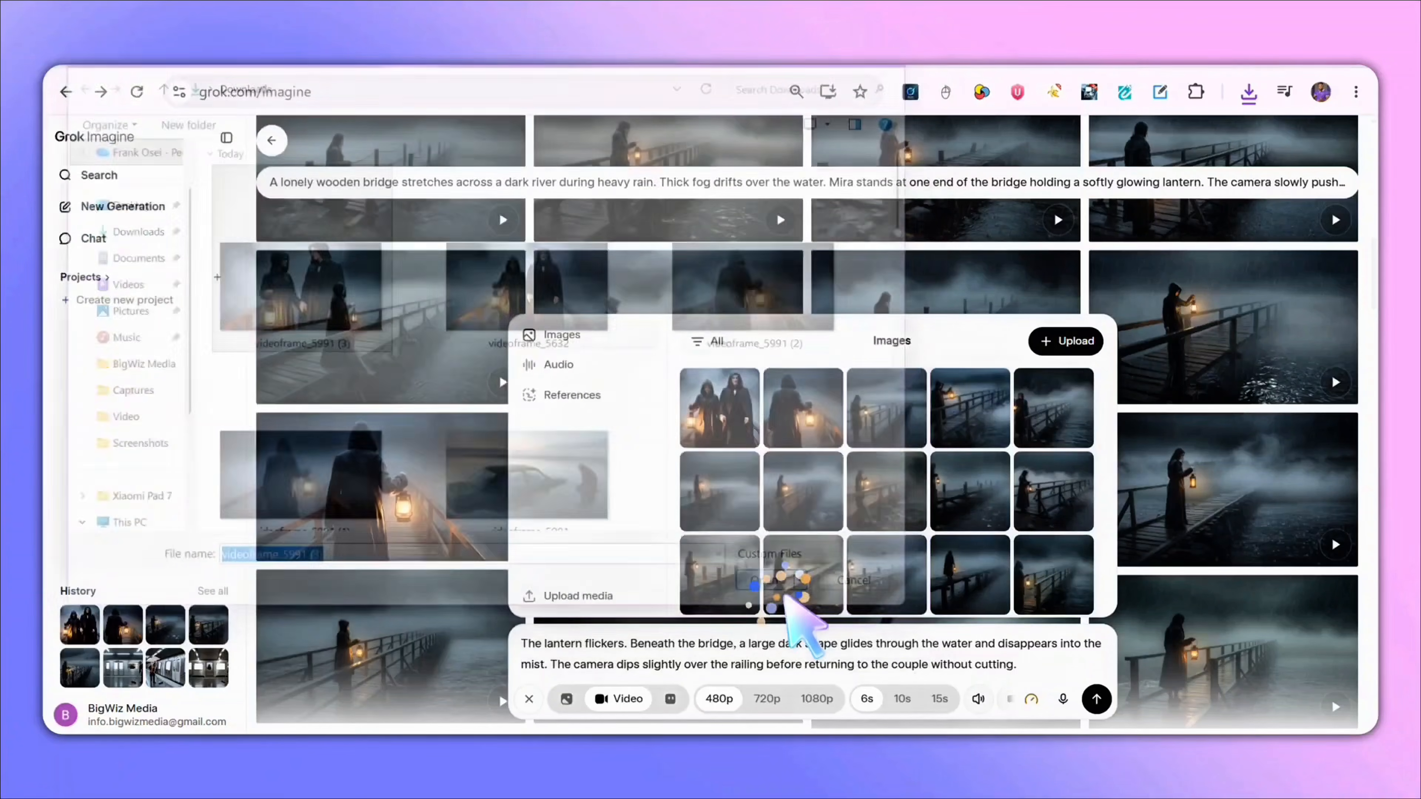
# - Switch to ChatGPT and copy the Scene 4 description
pyautogui.click(466, 64)
pyautogui.scroll(-2, 450, 376)
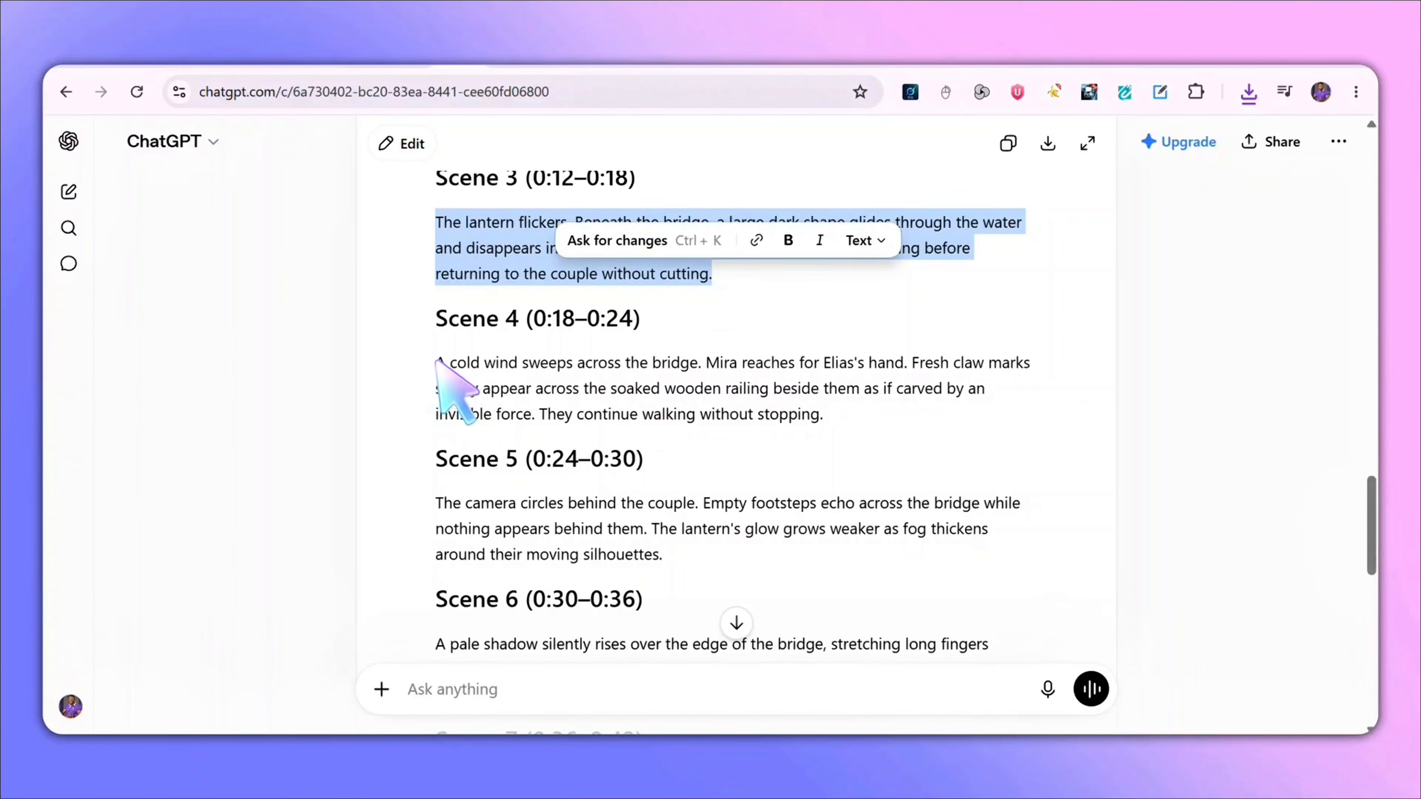
pyautogui.moveTo(438, 362); pyautogui.dragTo(827, 418)
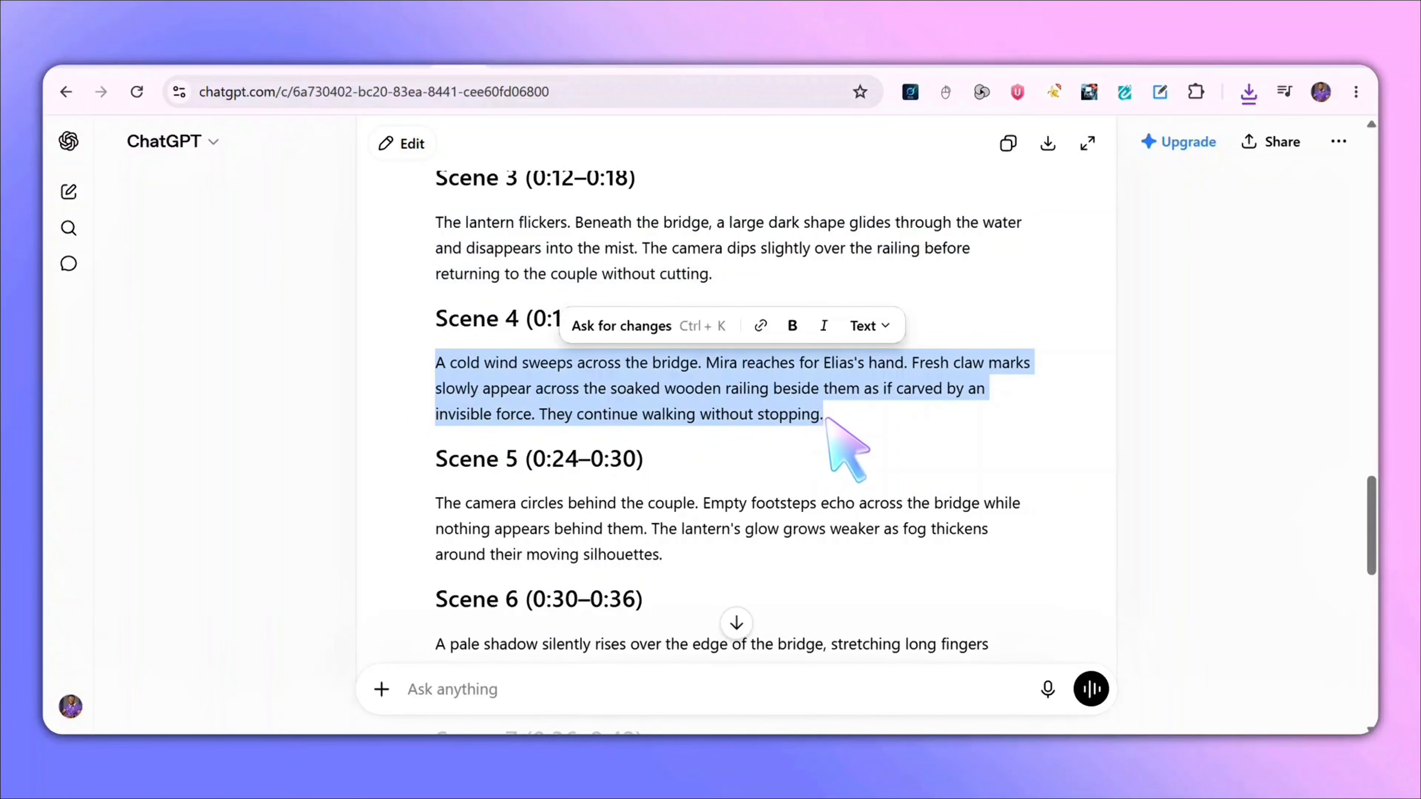
pyautogui.rightClick(750, 386)
pyautogui.click(783, 280)
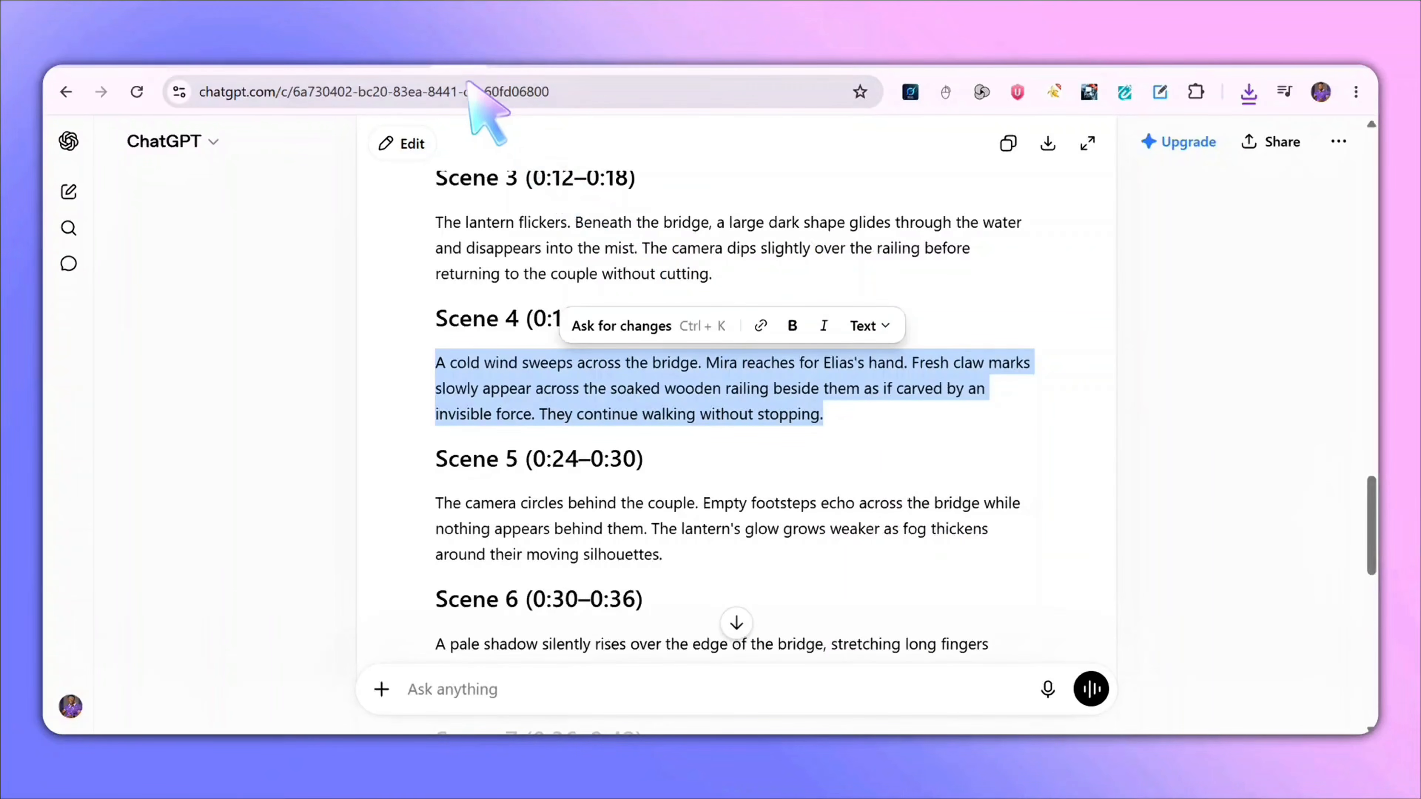
# - Replace the prompt with the Scene 4 description and generate the video
pyautogui.click(414, 57)
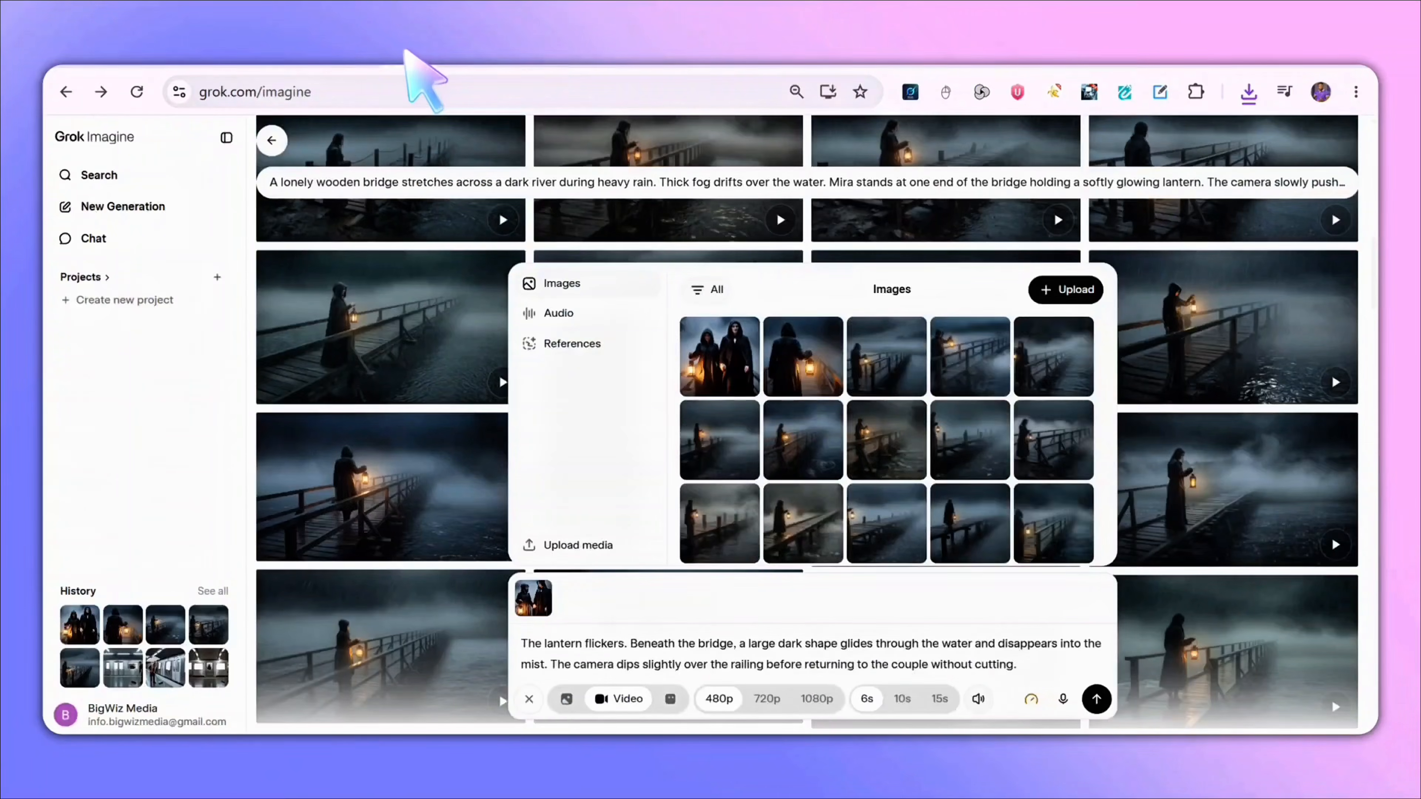
pyautogui.rightClick(661, 663)
pyautogui.click(744, 448)
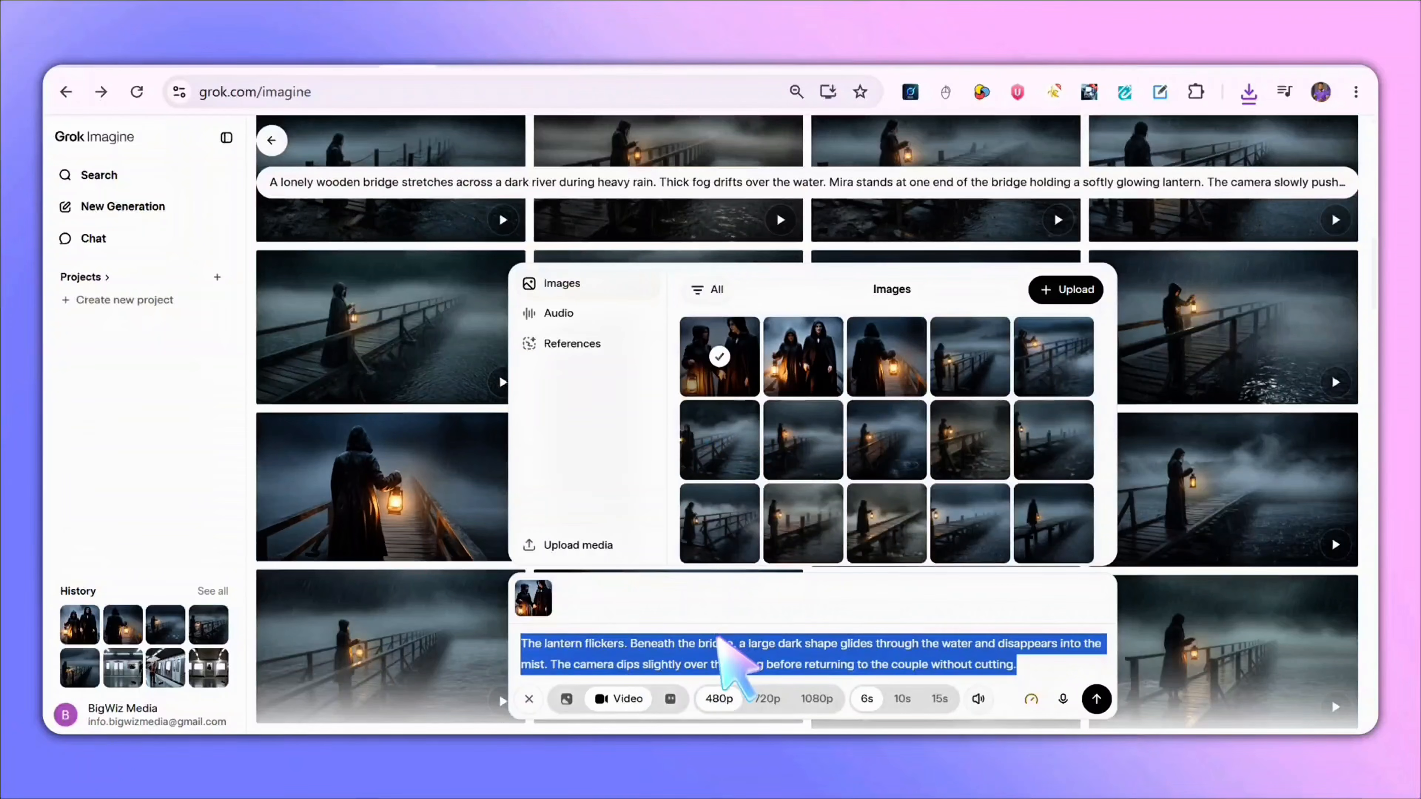
pyautogui.hotkey('ctrl', 'v')
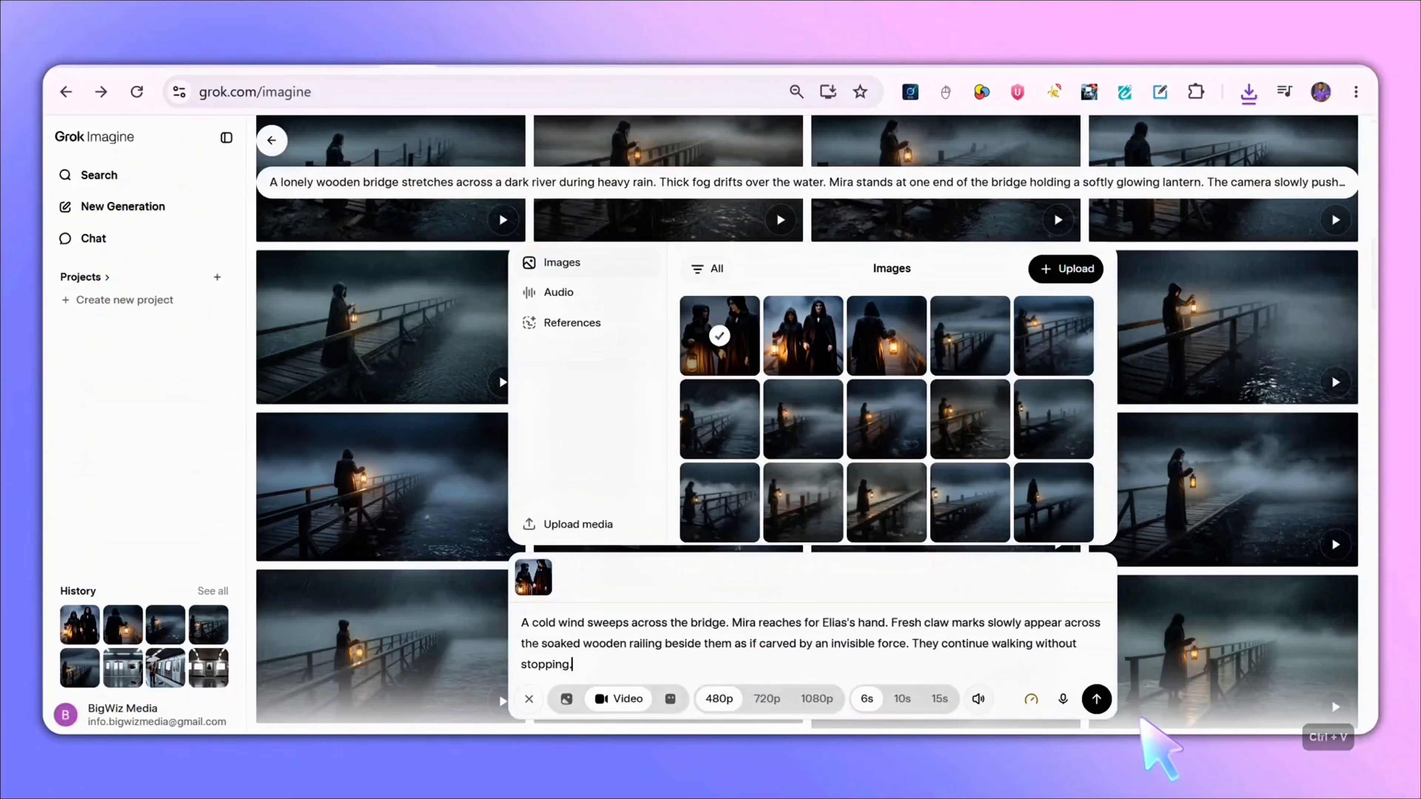
pyautogui.click(1096, 699)
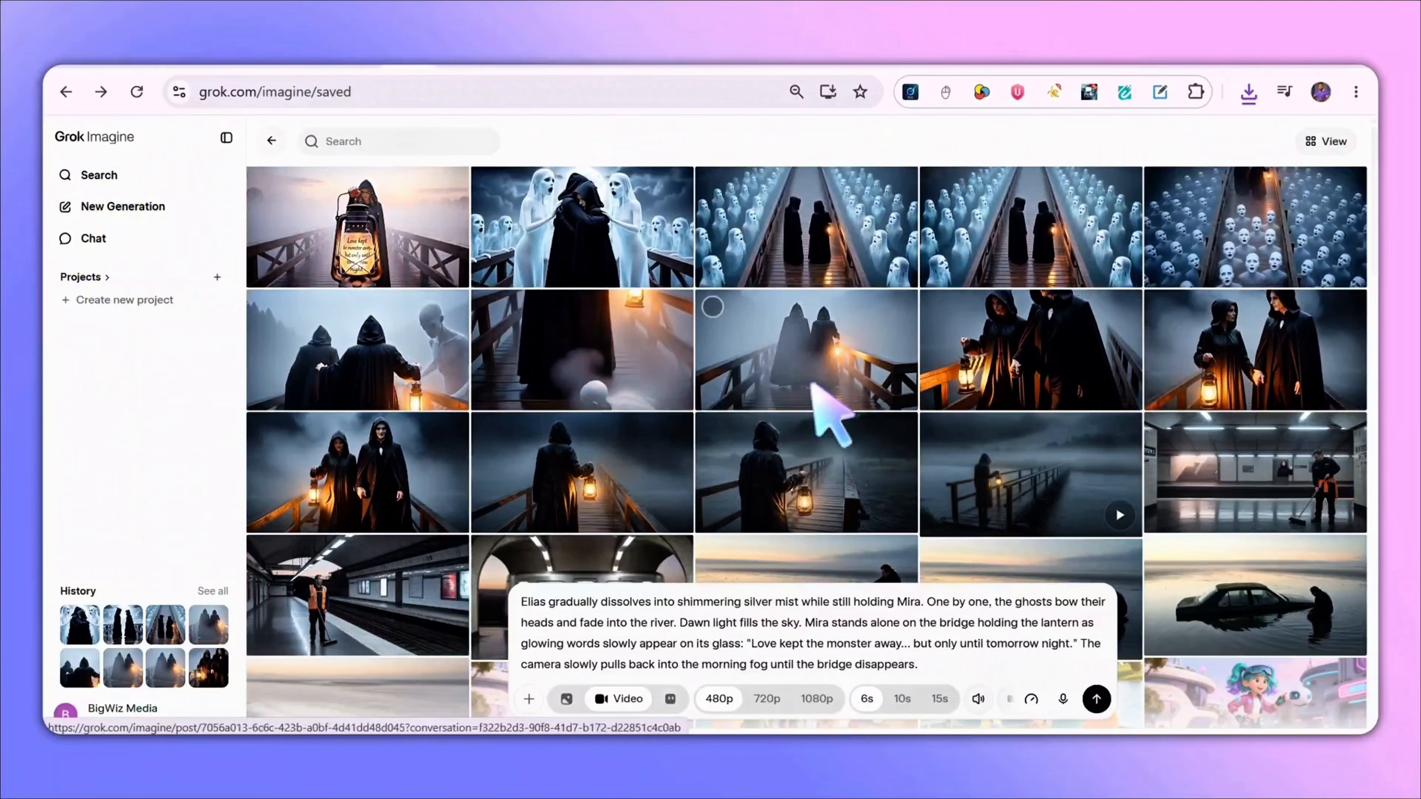
# - Switch to ChatGPT and copy the full short story text
pyautogui.scroll(-2, 735, 400)
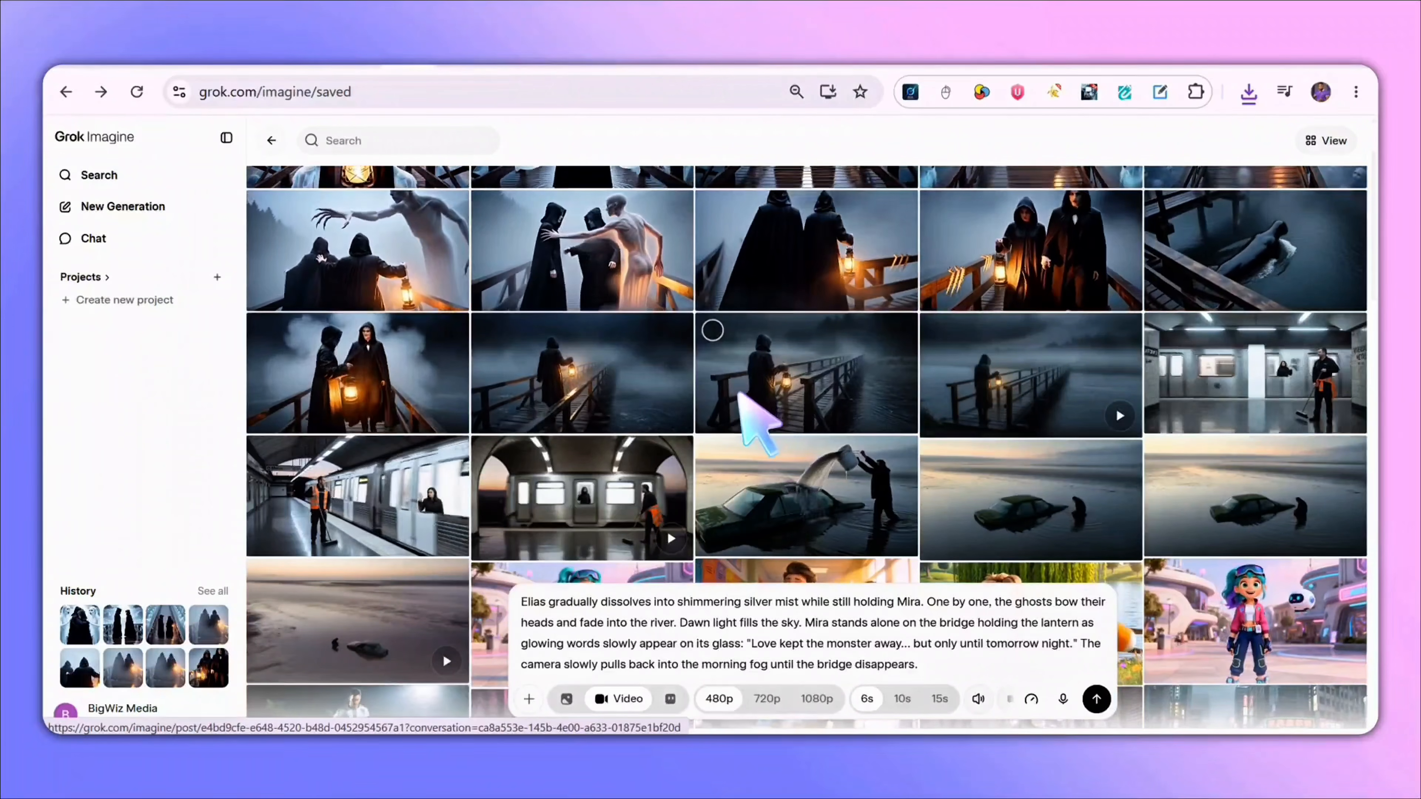
pyautogui.click(457, 63)
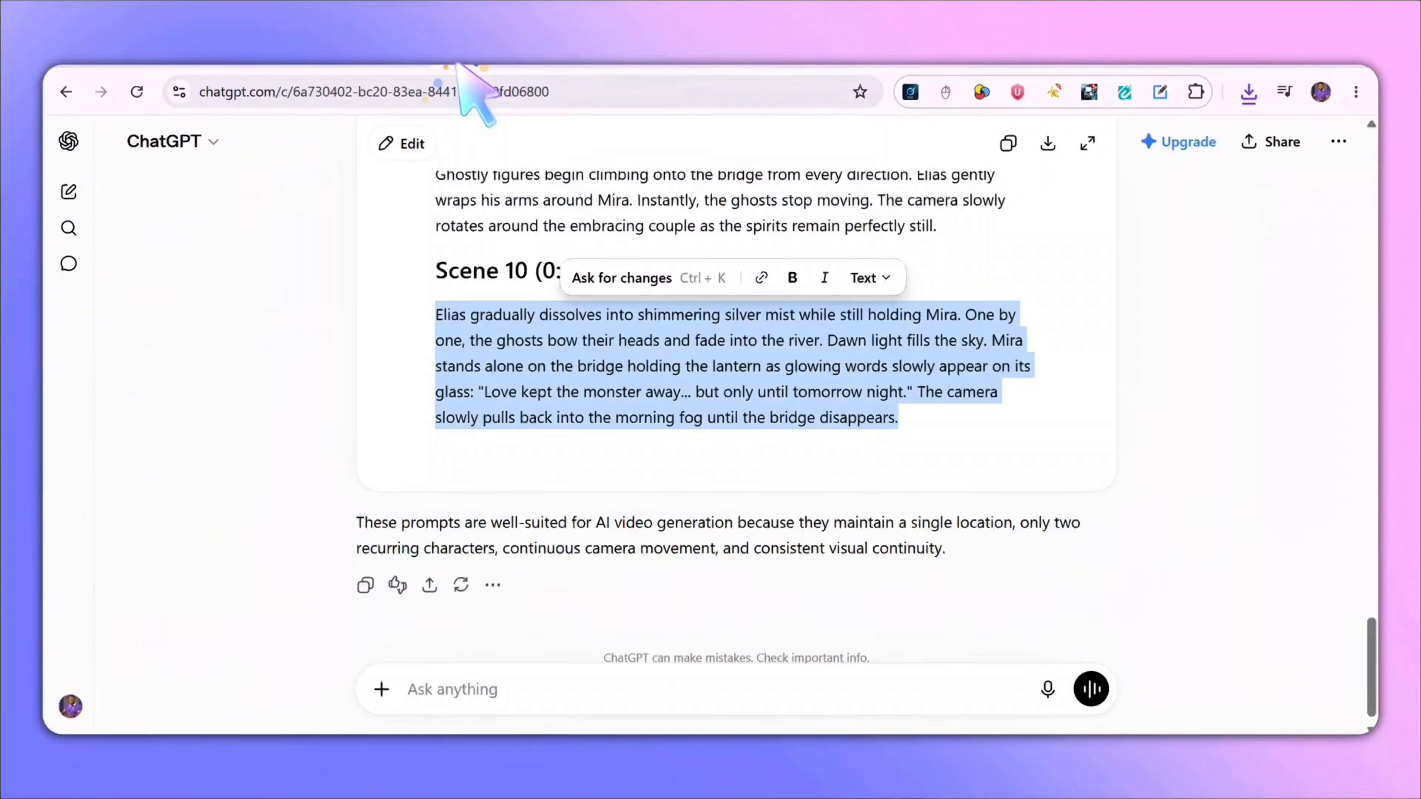
pyautogui.scroll(20, 1088, 295)
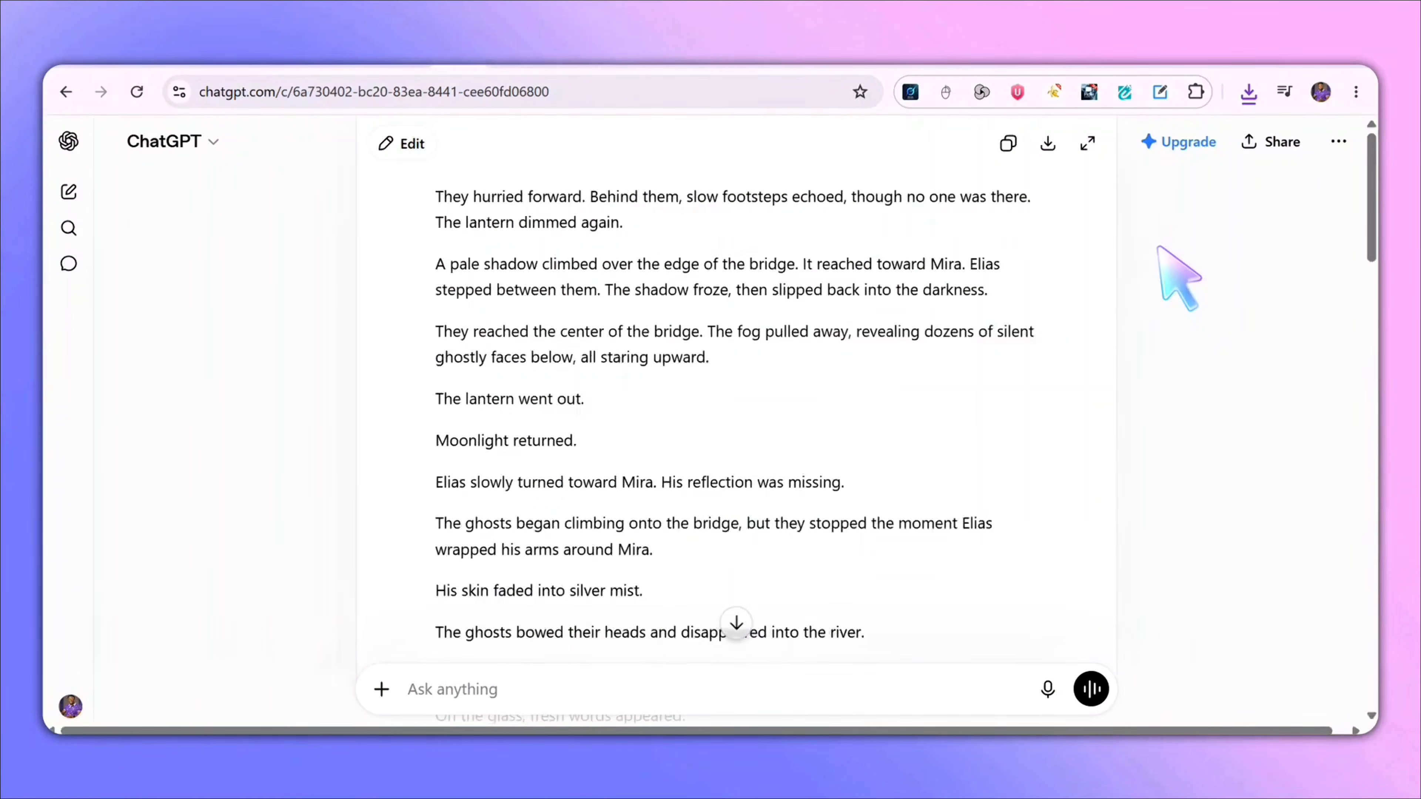
pyautogui.scroll(-1, 859, 287)
pyautogui.click(1008, 303)
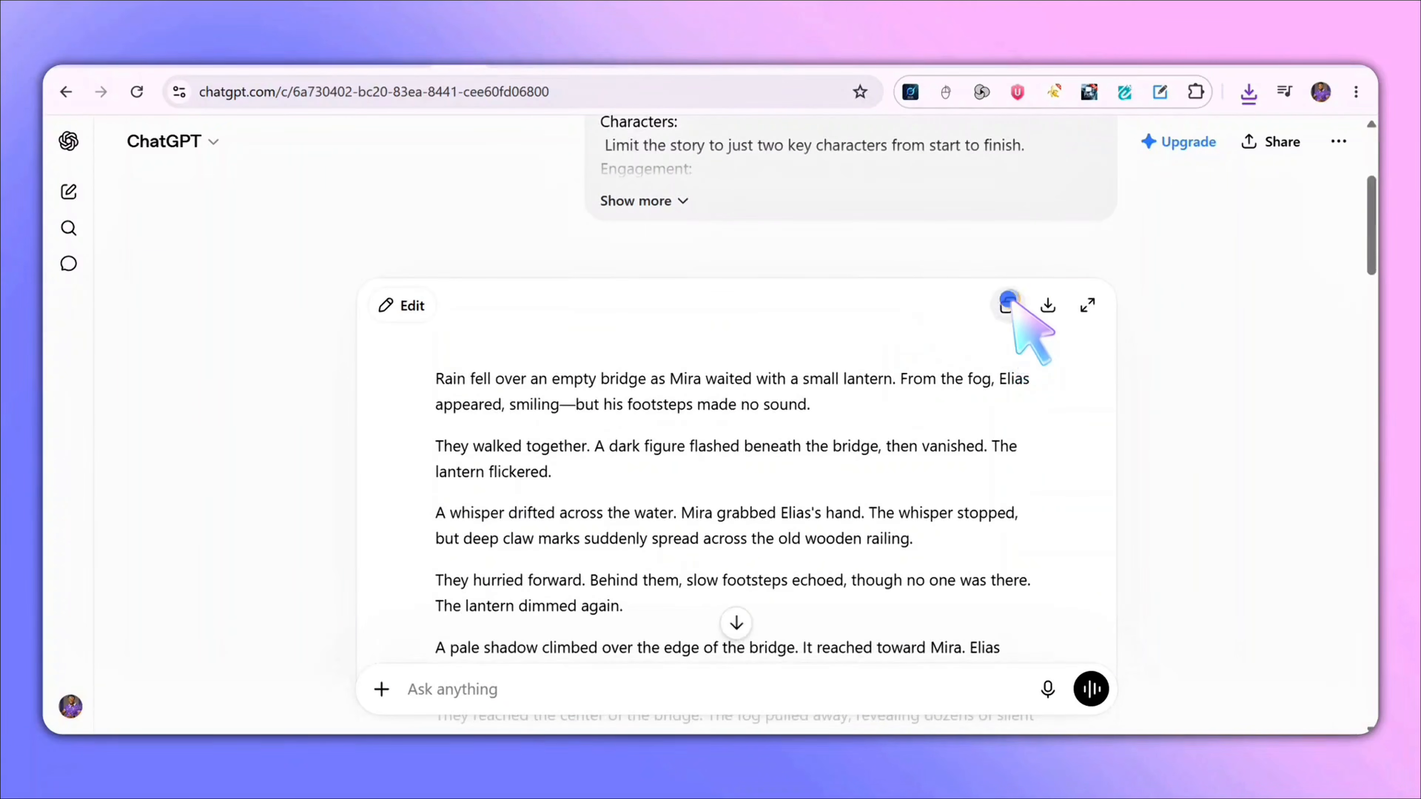
pyautogui.scroll(-9, 514, 375)
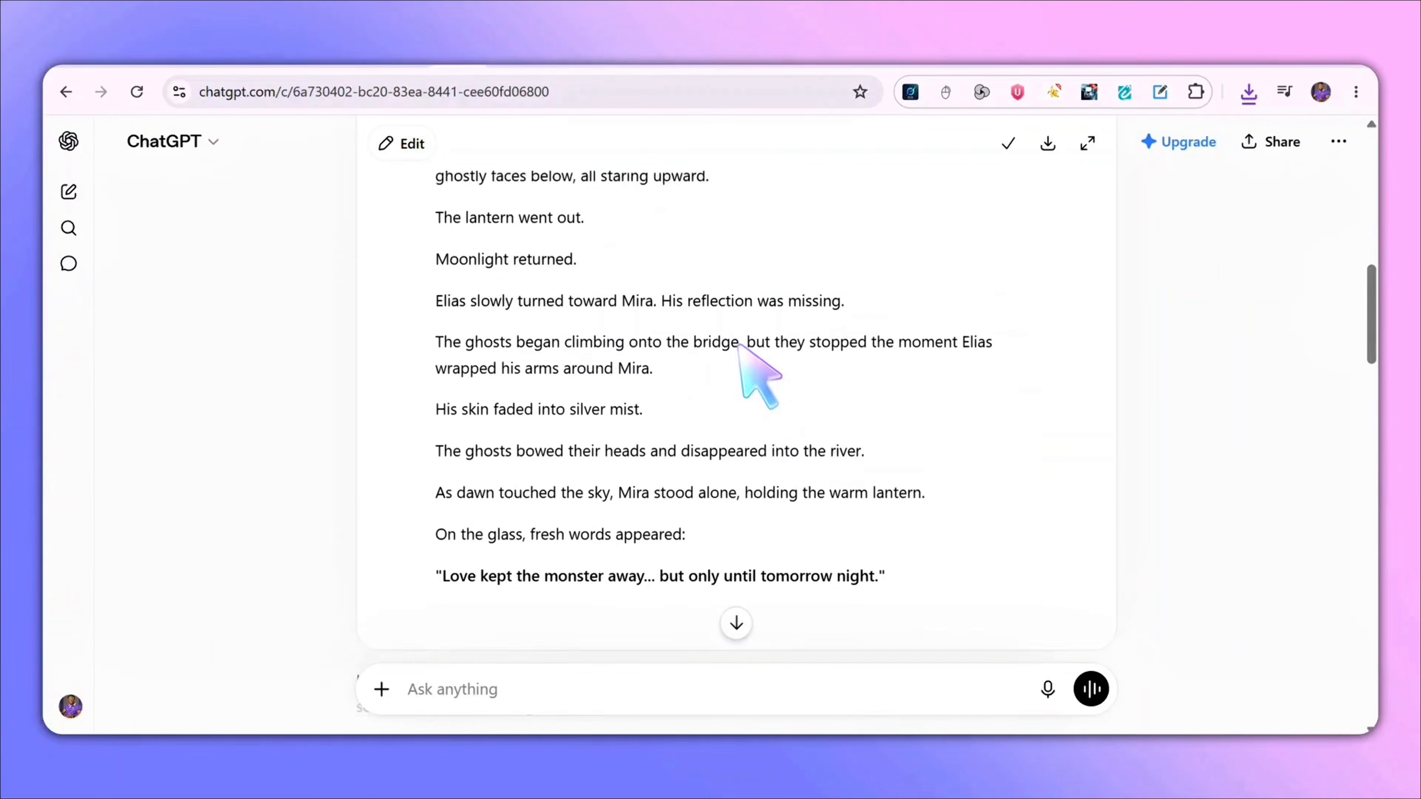
# - Switch to MiniMax Audio and paste the story into the text-to-speech box
pyautogui.click(604, 66)
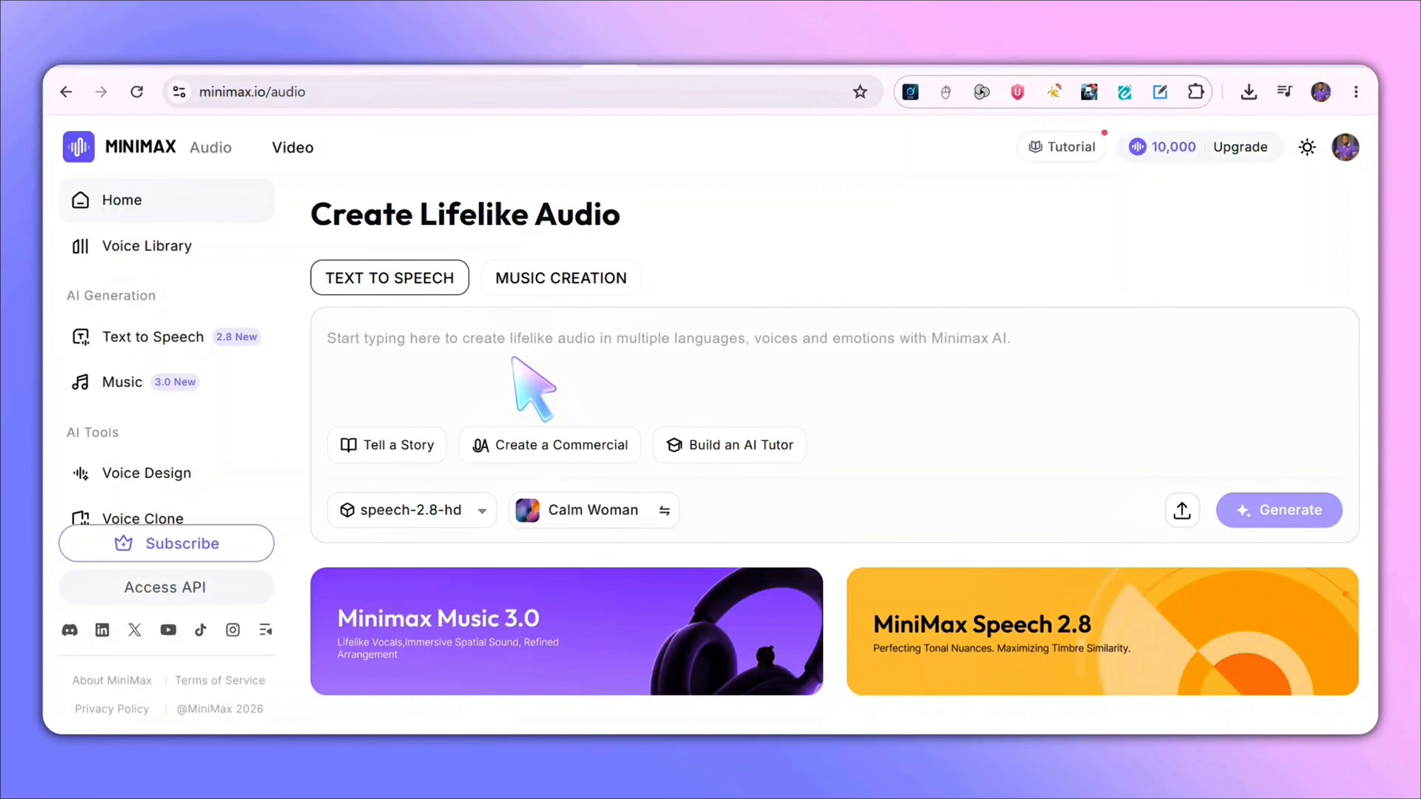
pyautogui.hotkey('ctrl', 'v')
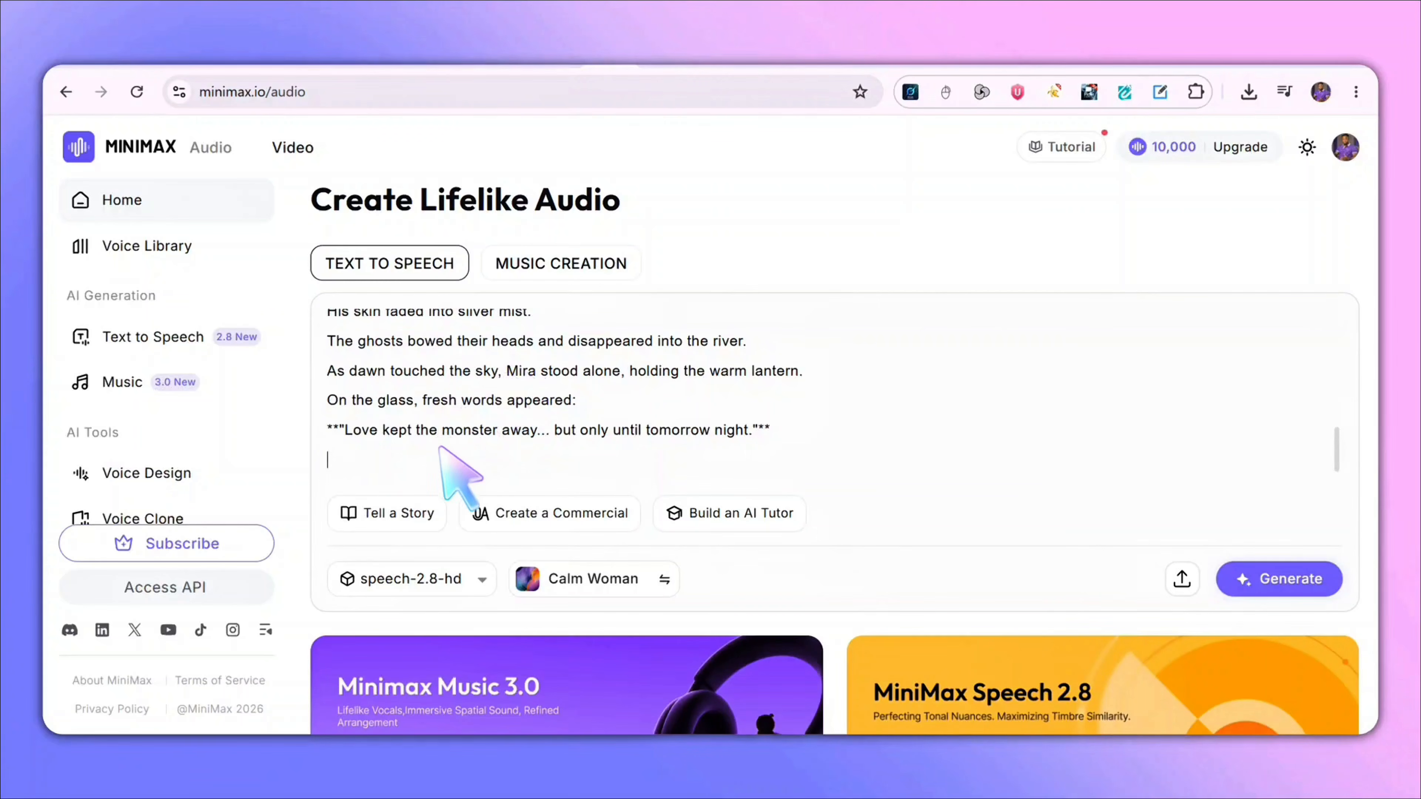
# - Open the voice selection and preview several library voices
pyautogui.click(619, 577)
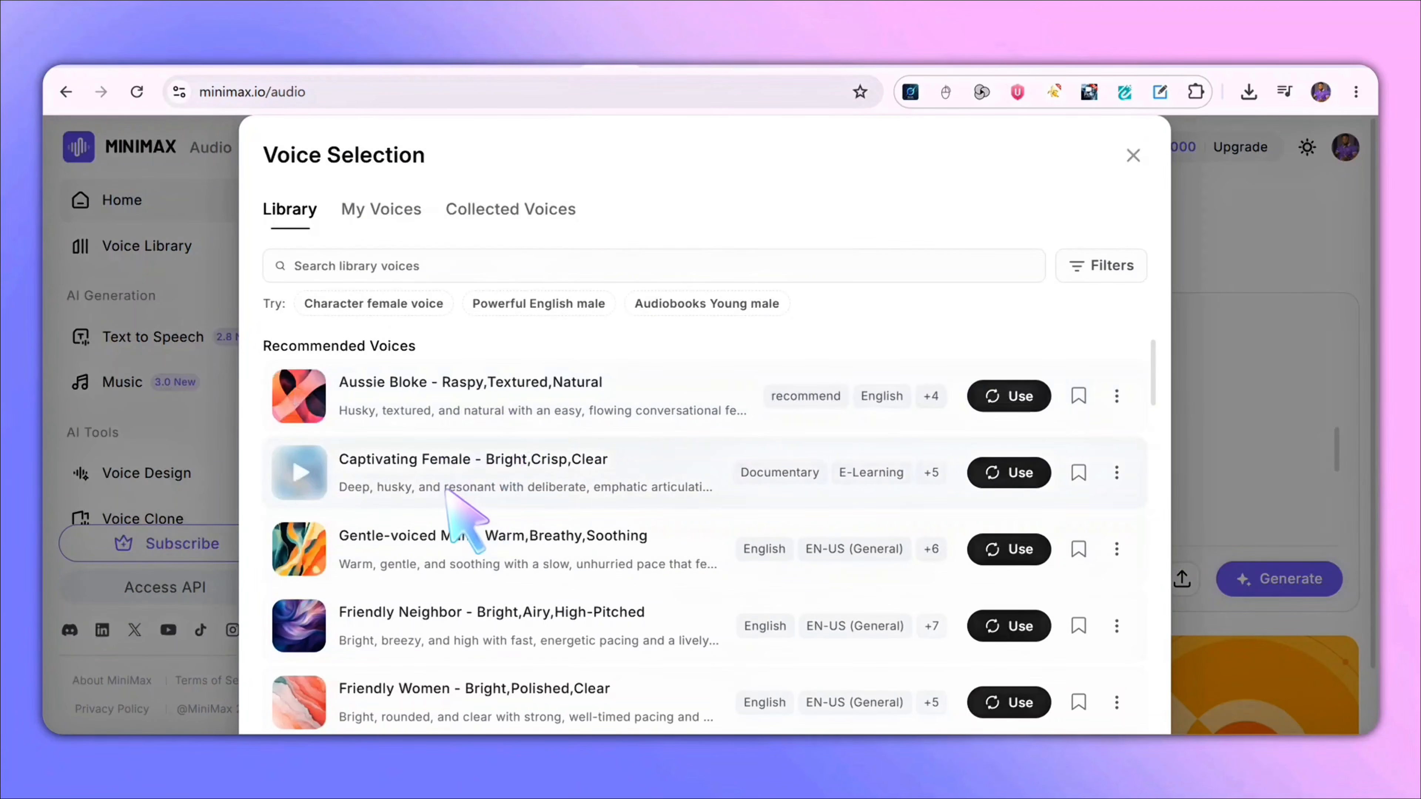
pyautogui.click(305, 398)
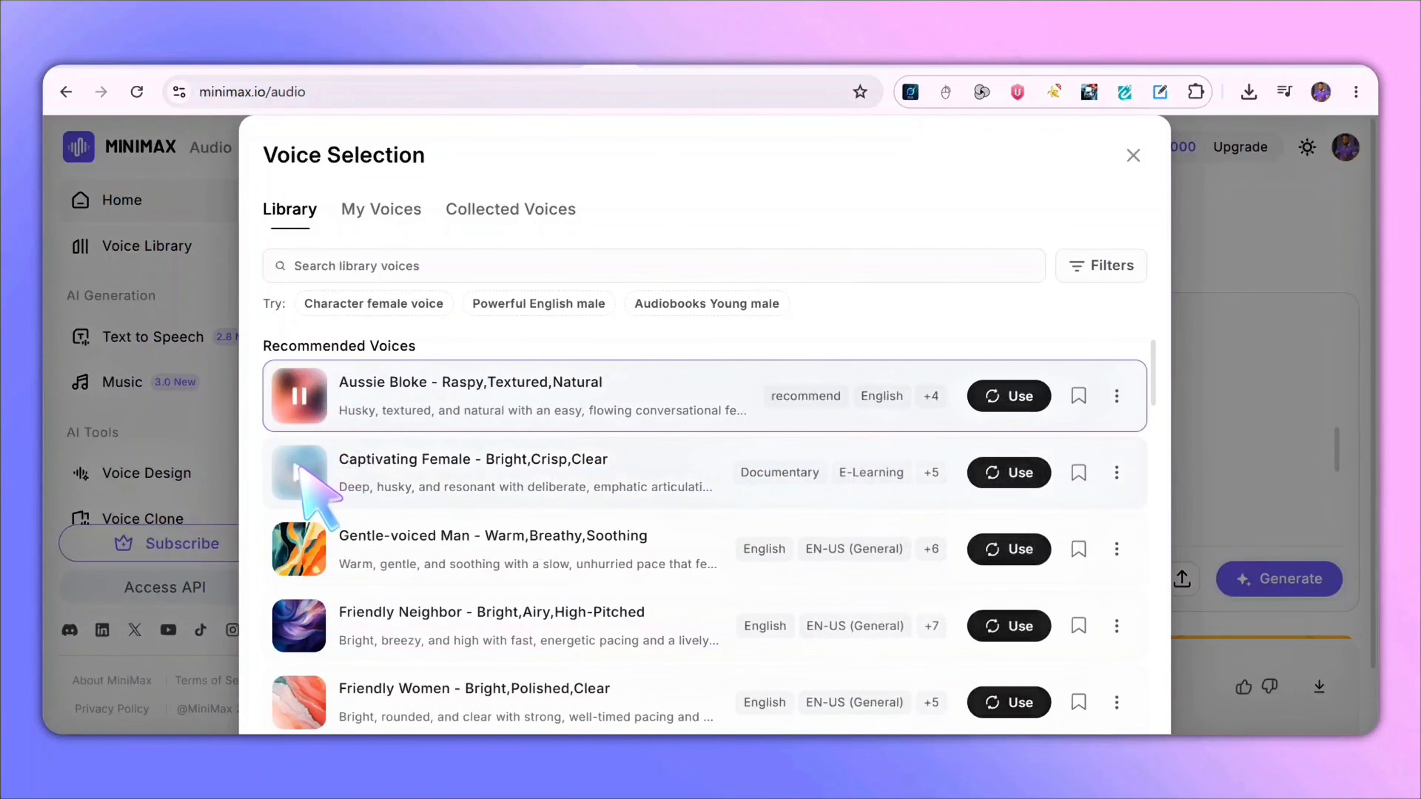
pyautogui.click(296, 477)
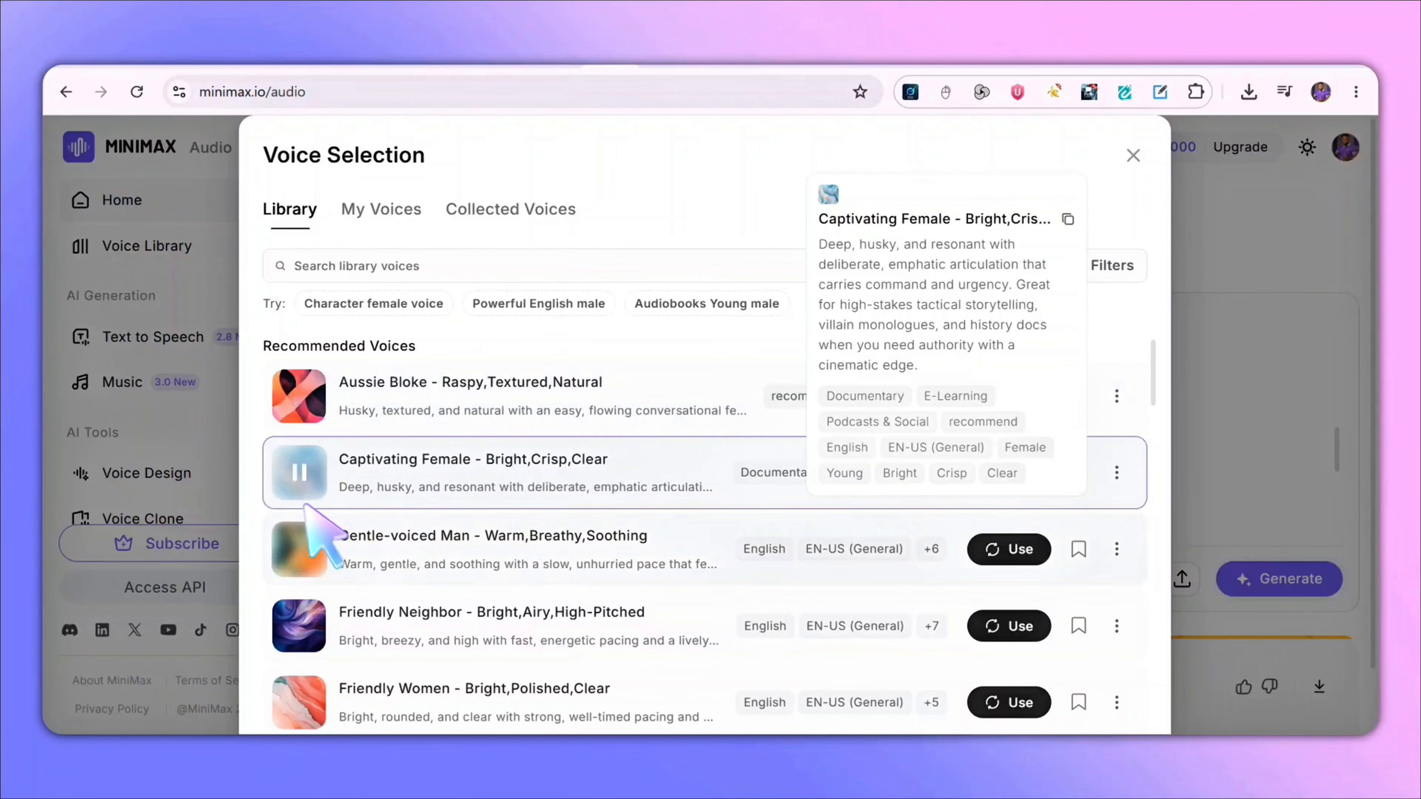
pyautogui.click(307, 542)
pyautogui.scroll(-4, 313, 532)
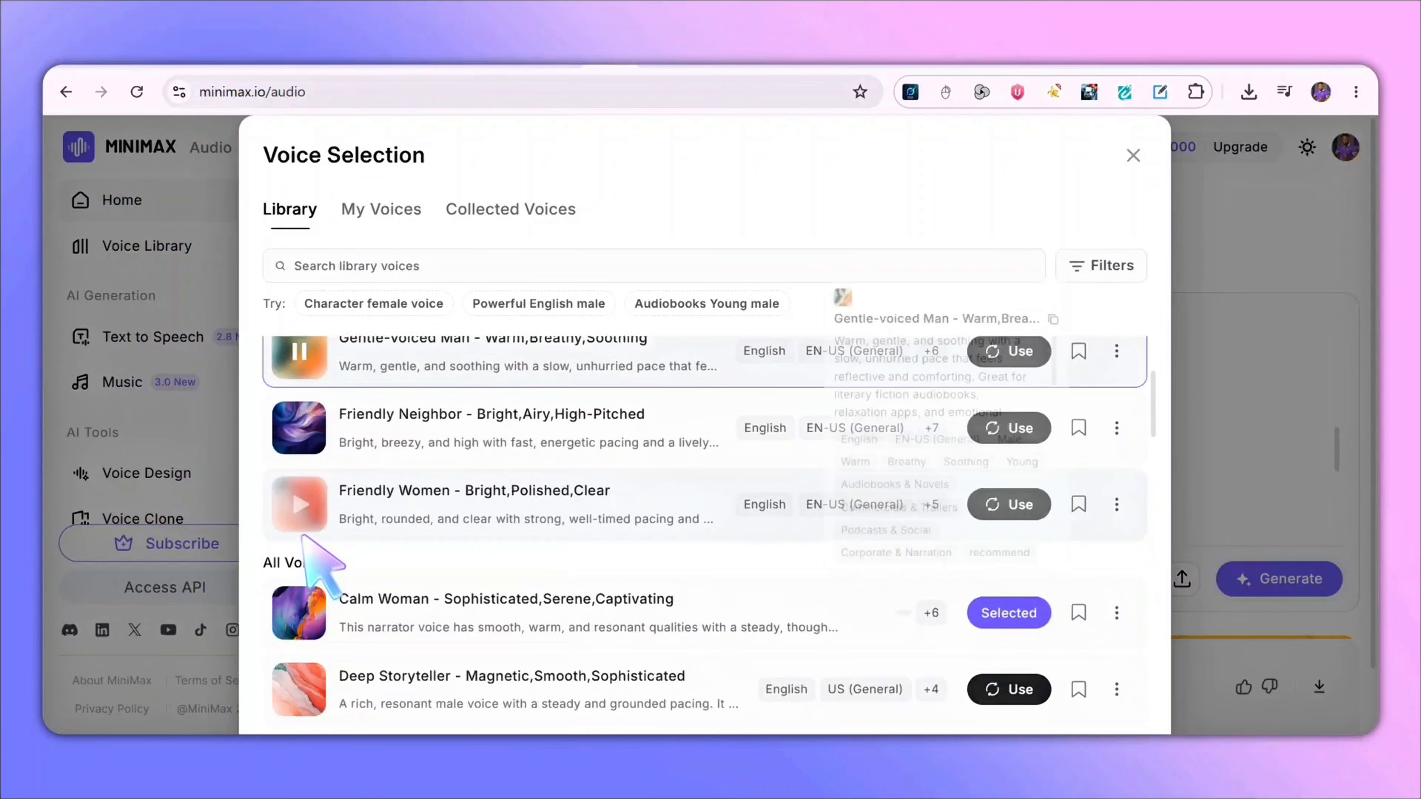
pyautogui.click(311, 426)
pyautogui.click(299, 504)
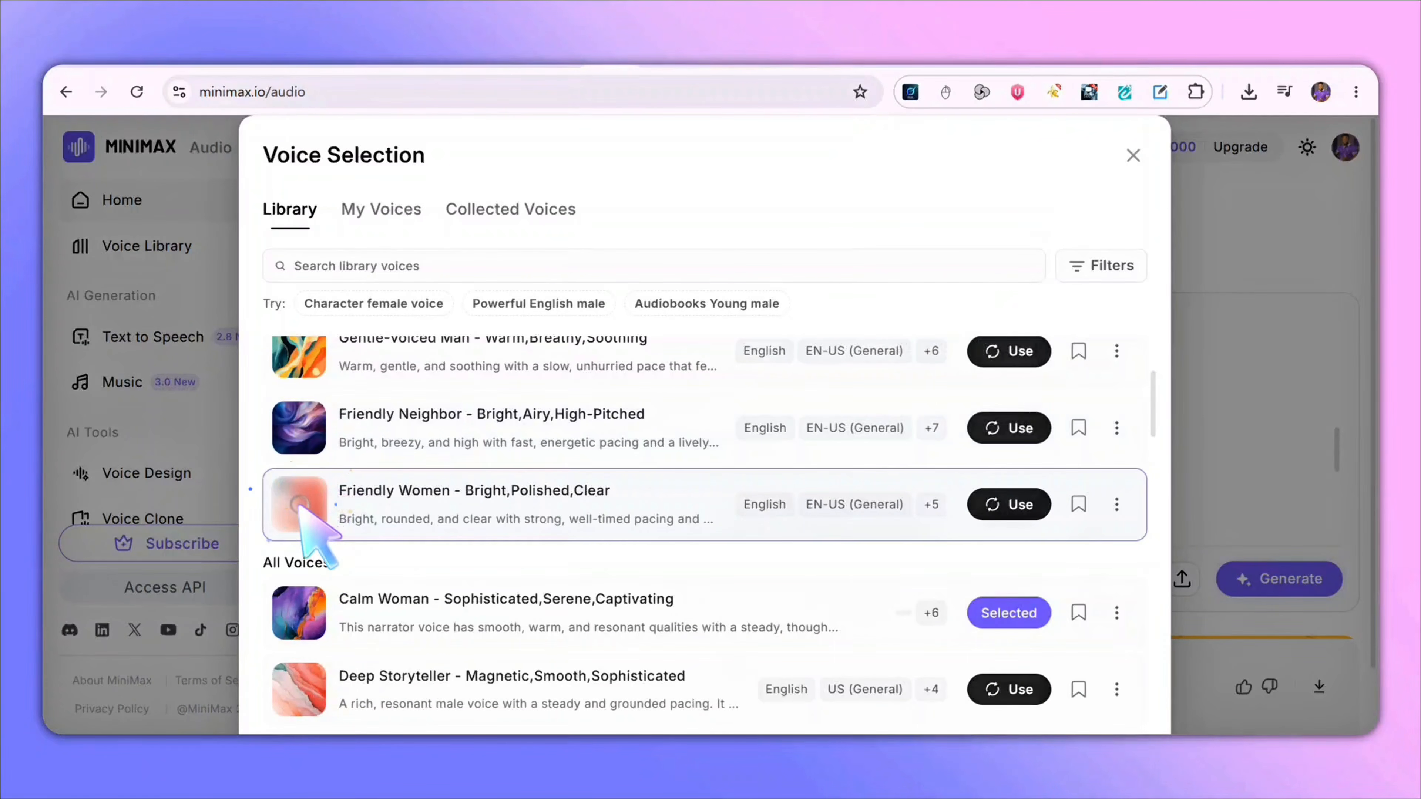
pyautogui.click(299, 612)
pyautogui.scroll(-2, 302, 560)
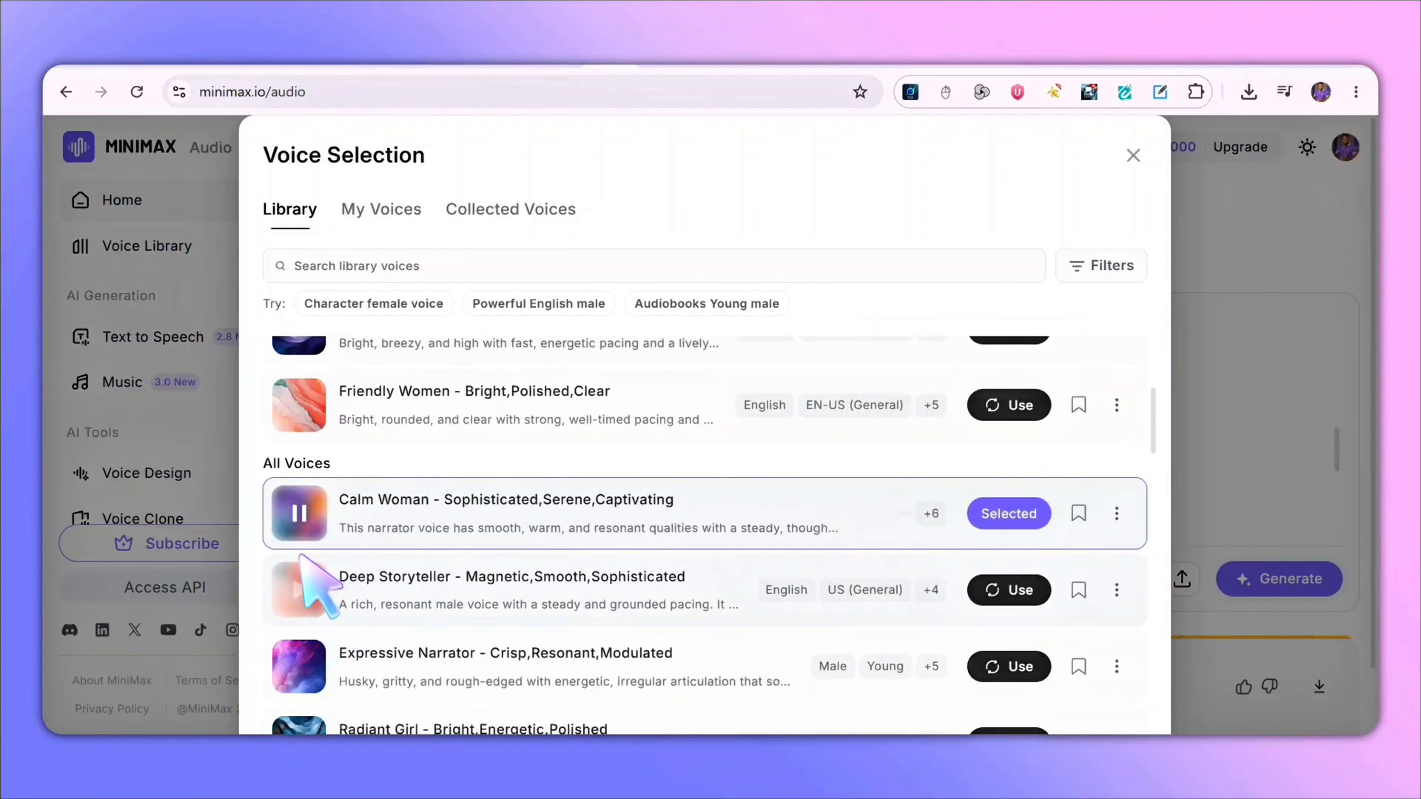
pyautogui.click(293, 583)
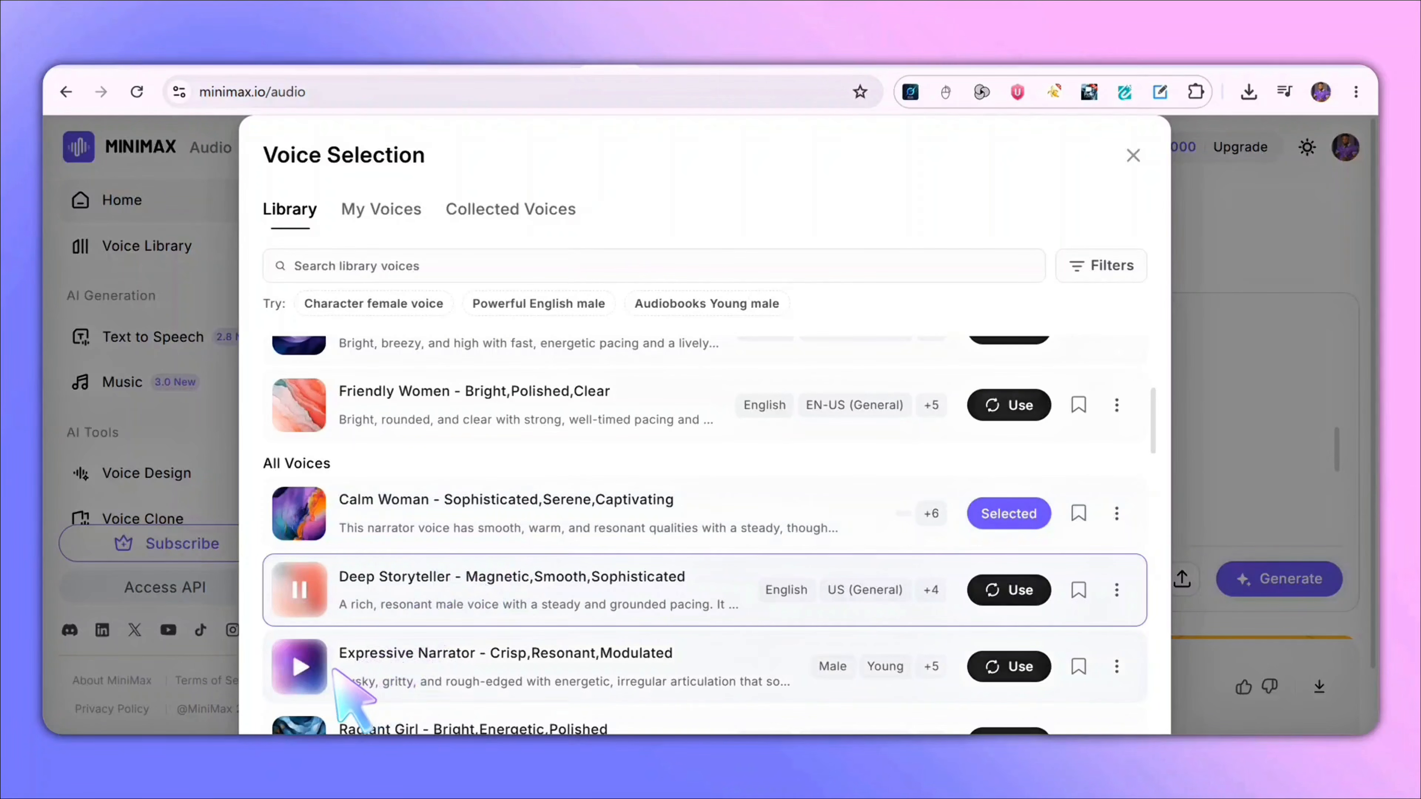
pyautogui.click(302, 667)
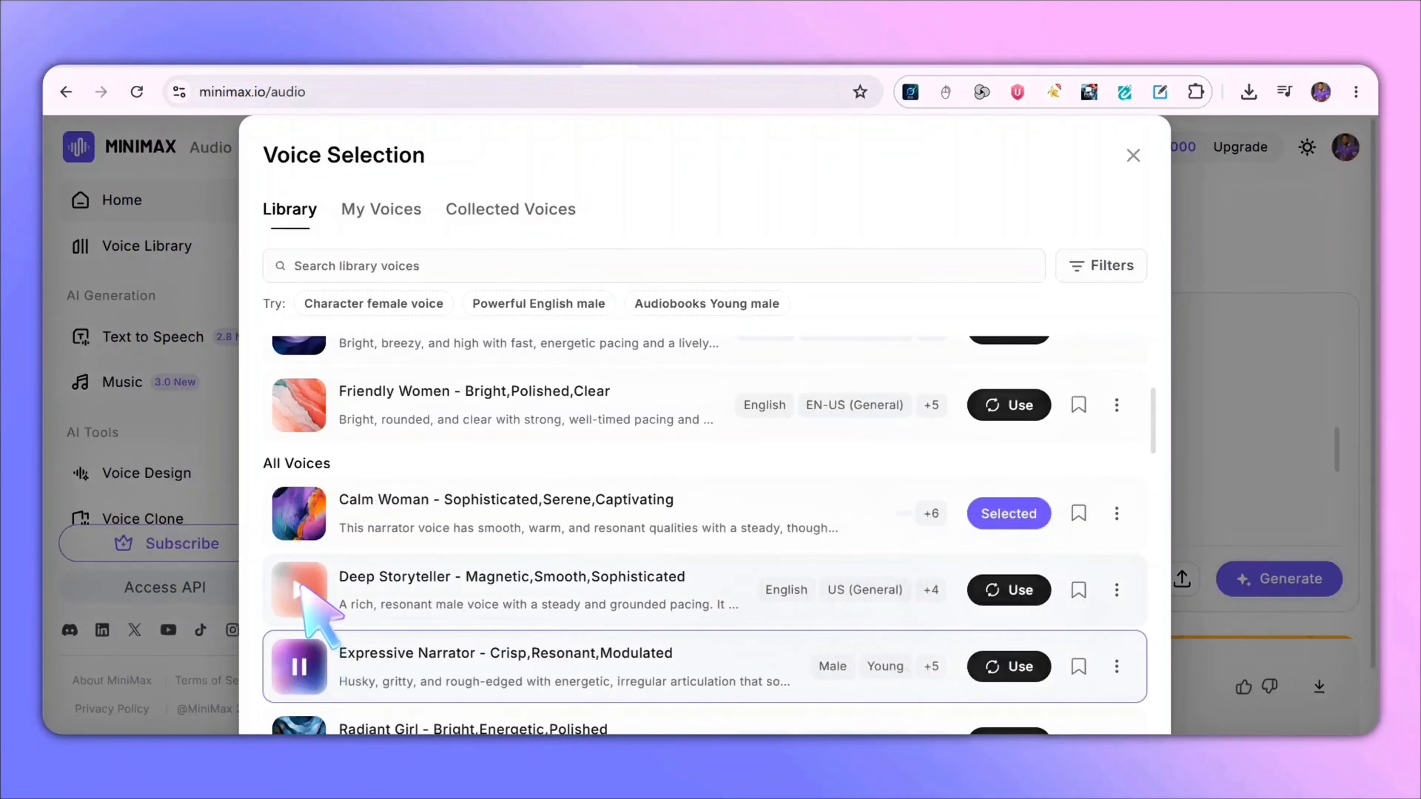
pyautogui.click(314, 585)
pyautogui.click(299, 591)
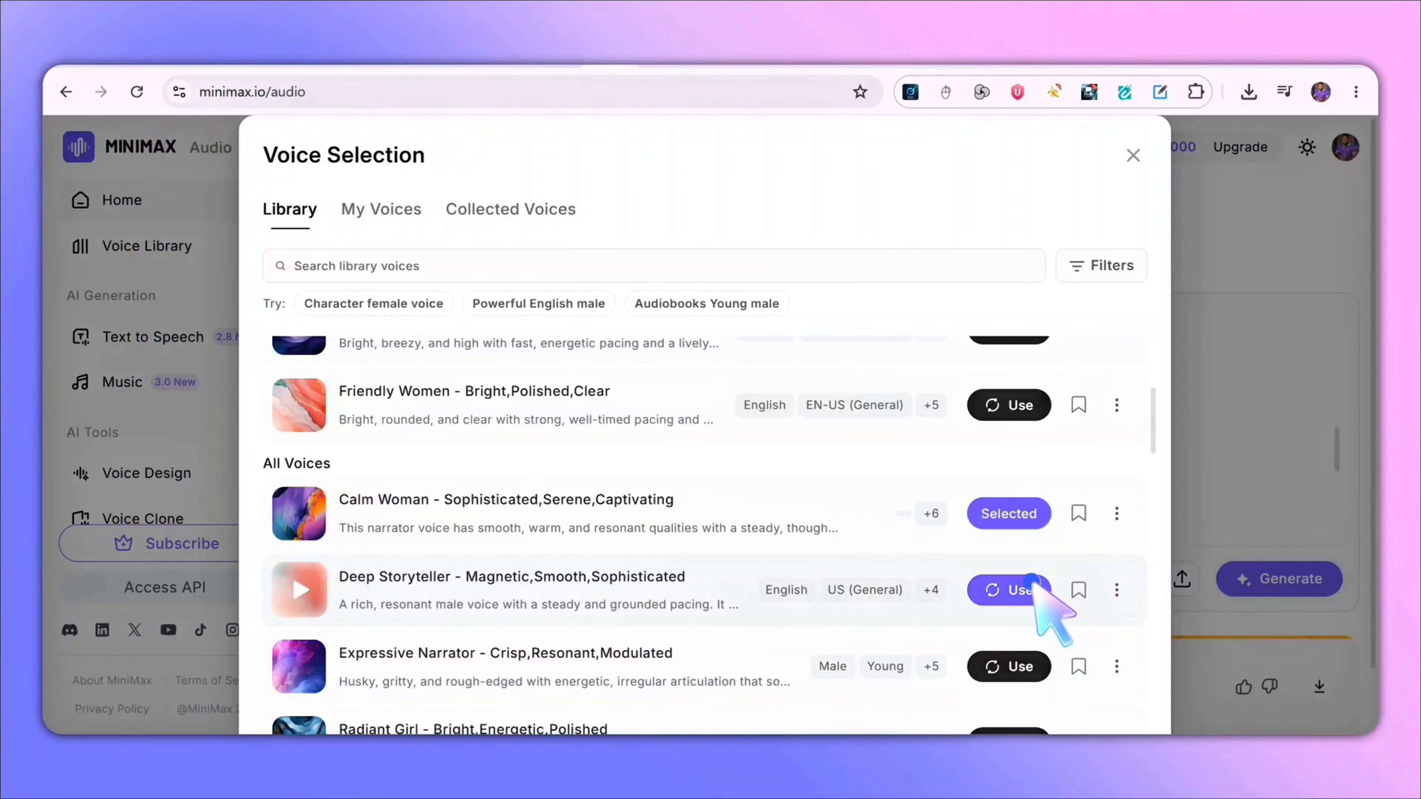
# - Use the Deep Storyteller voice and generate the narration audio
pyautogui.click(1032, 582)
pyautogui.scroll(-2, 727, 617)
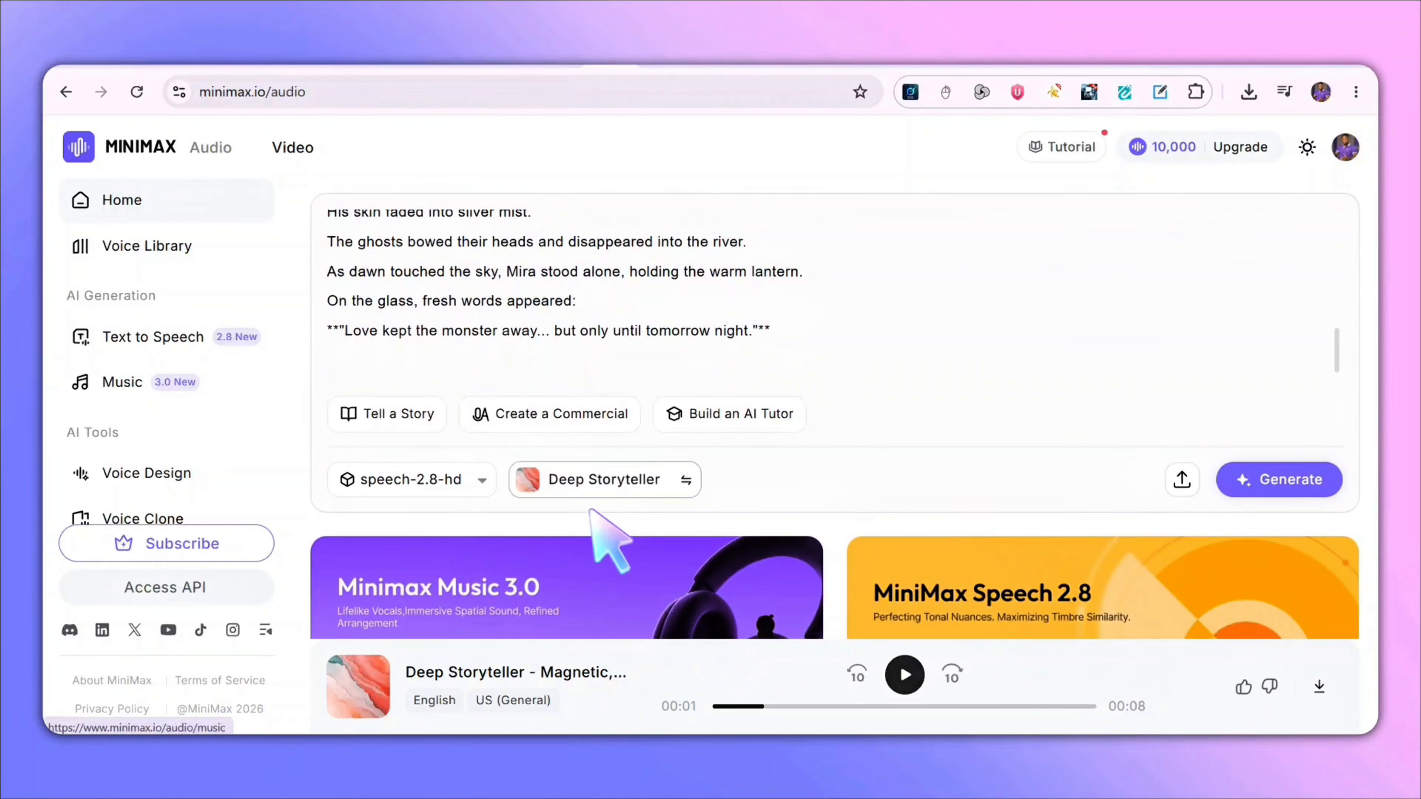
pyautogui.click(685, 480)
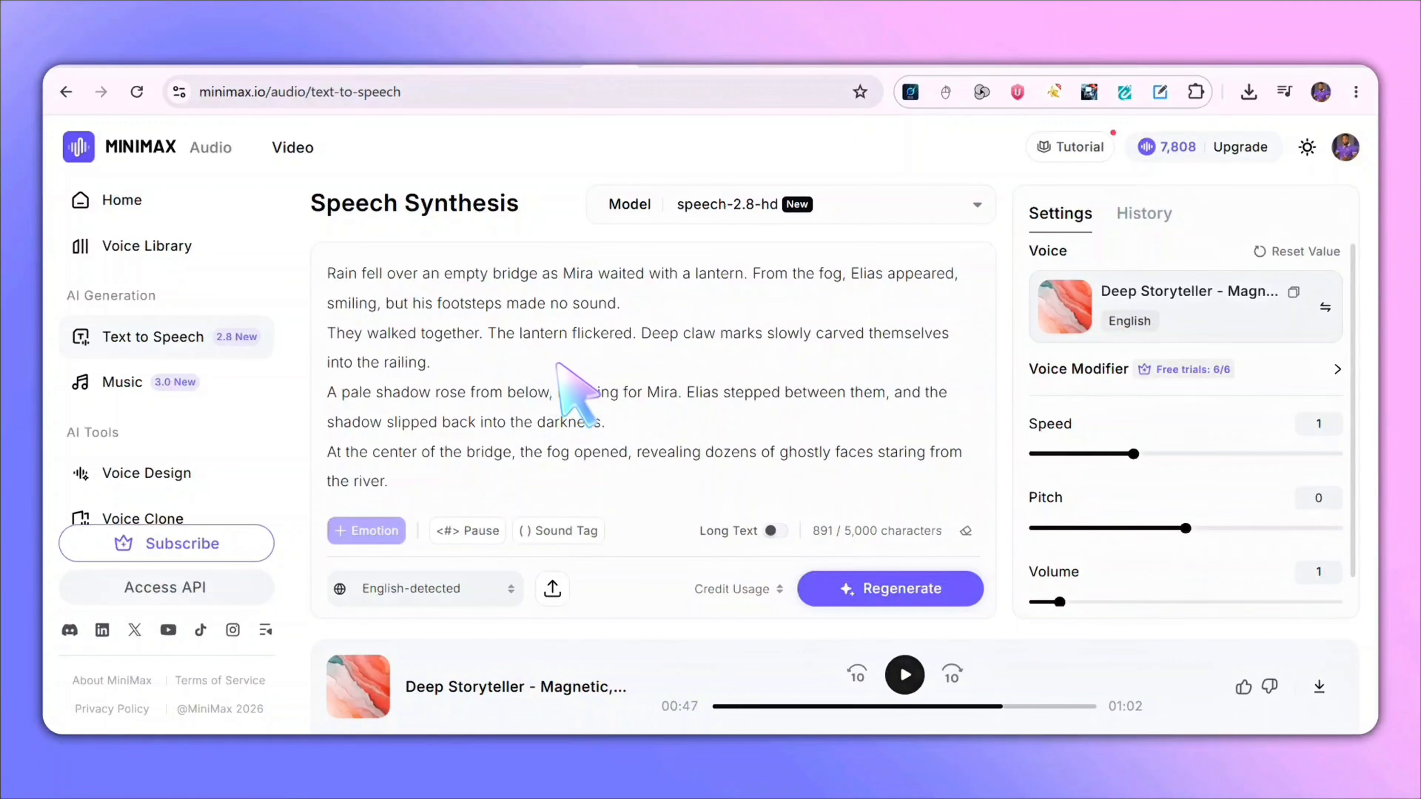
pyautogui.scroll(-5, 750, 487)
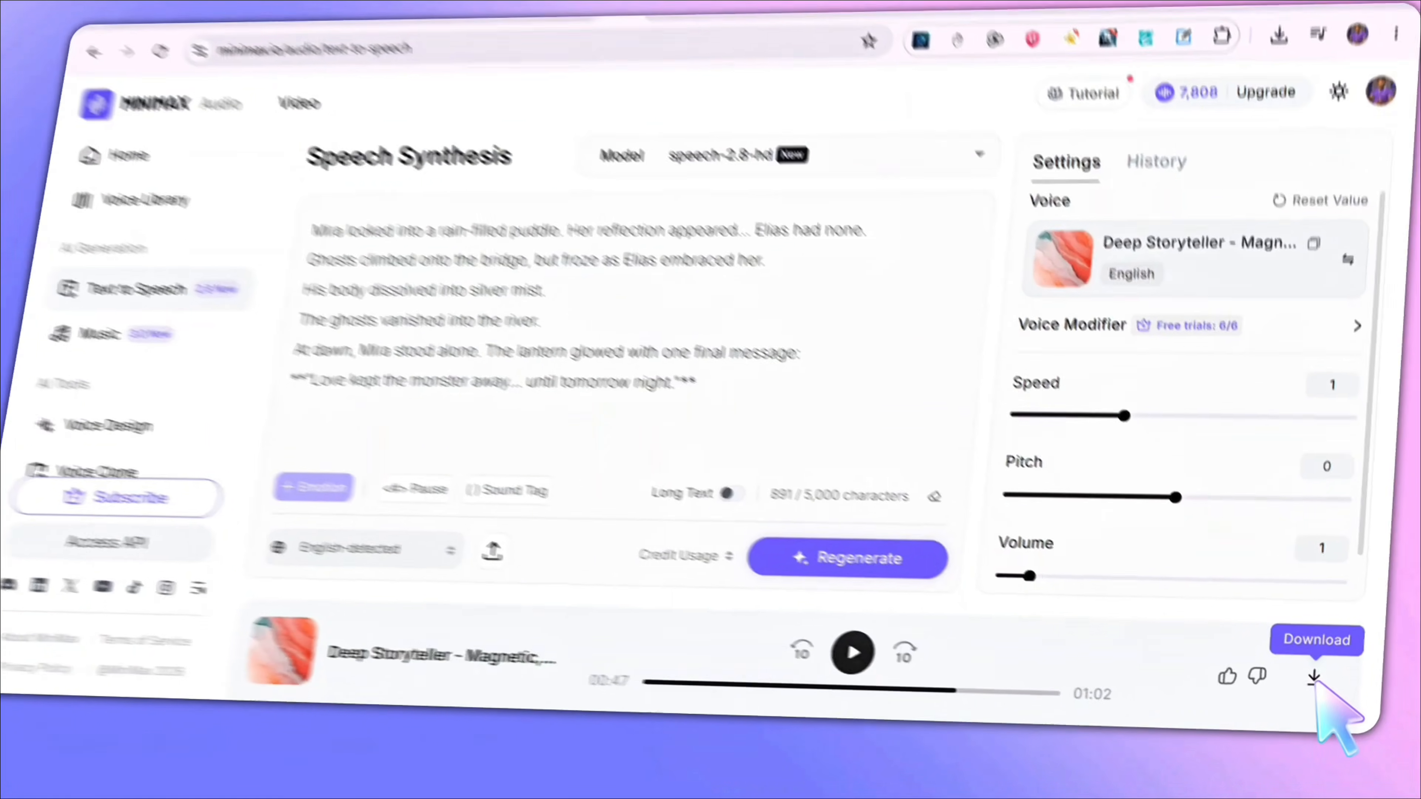
# - Download the generated narration audio as an MP3 file
pyautogui.click(1321, 684)
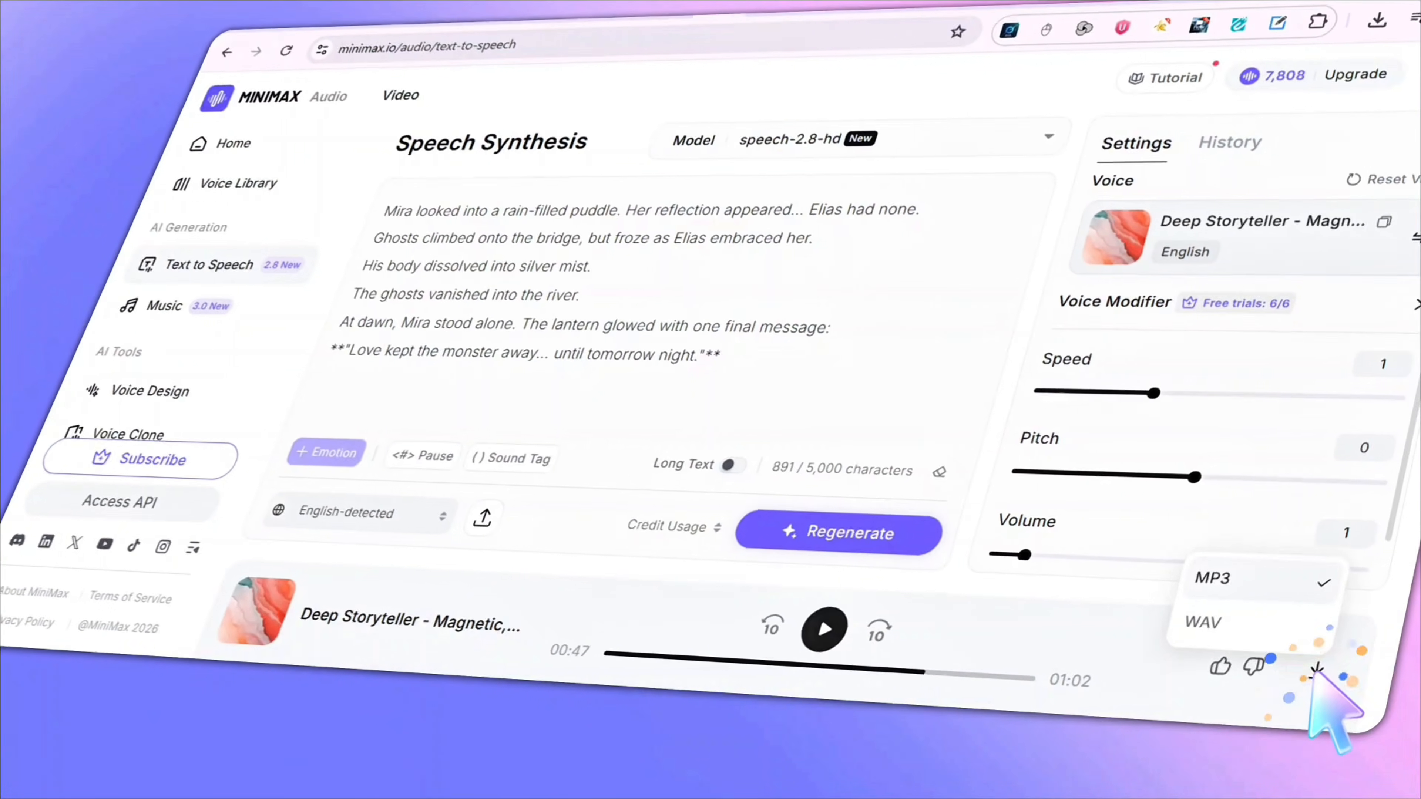
pyautogui.click(1225, 582)
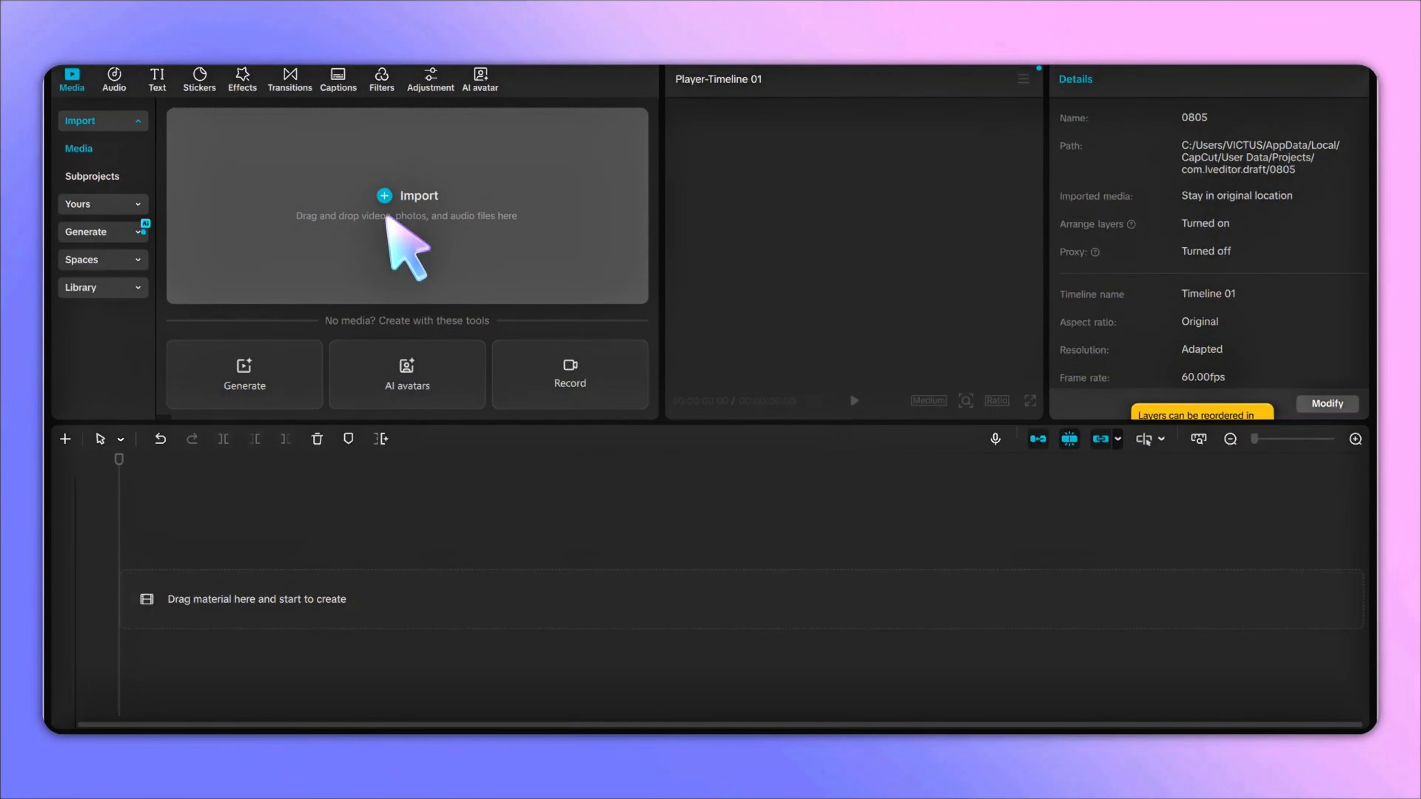
# - Switch to CapCut and import the narration MP3 and all generated video files from the Downloads folder
pyautogui.click(471, 202)
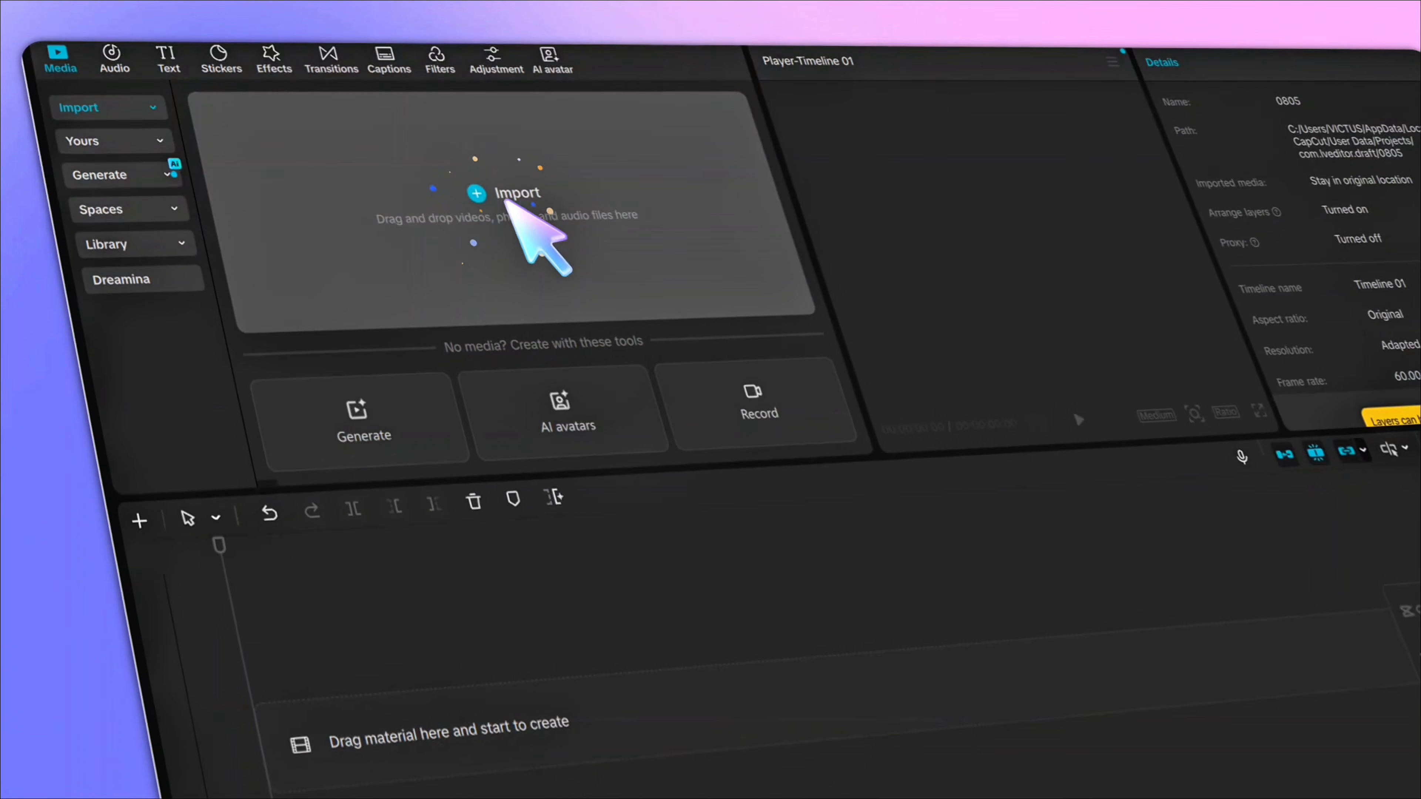
pyautogui.click(163, 238)
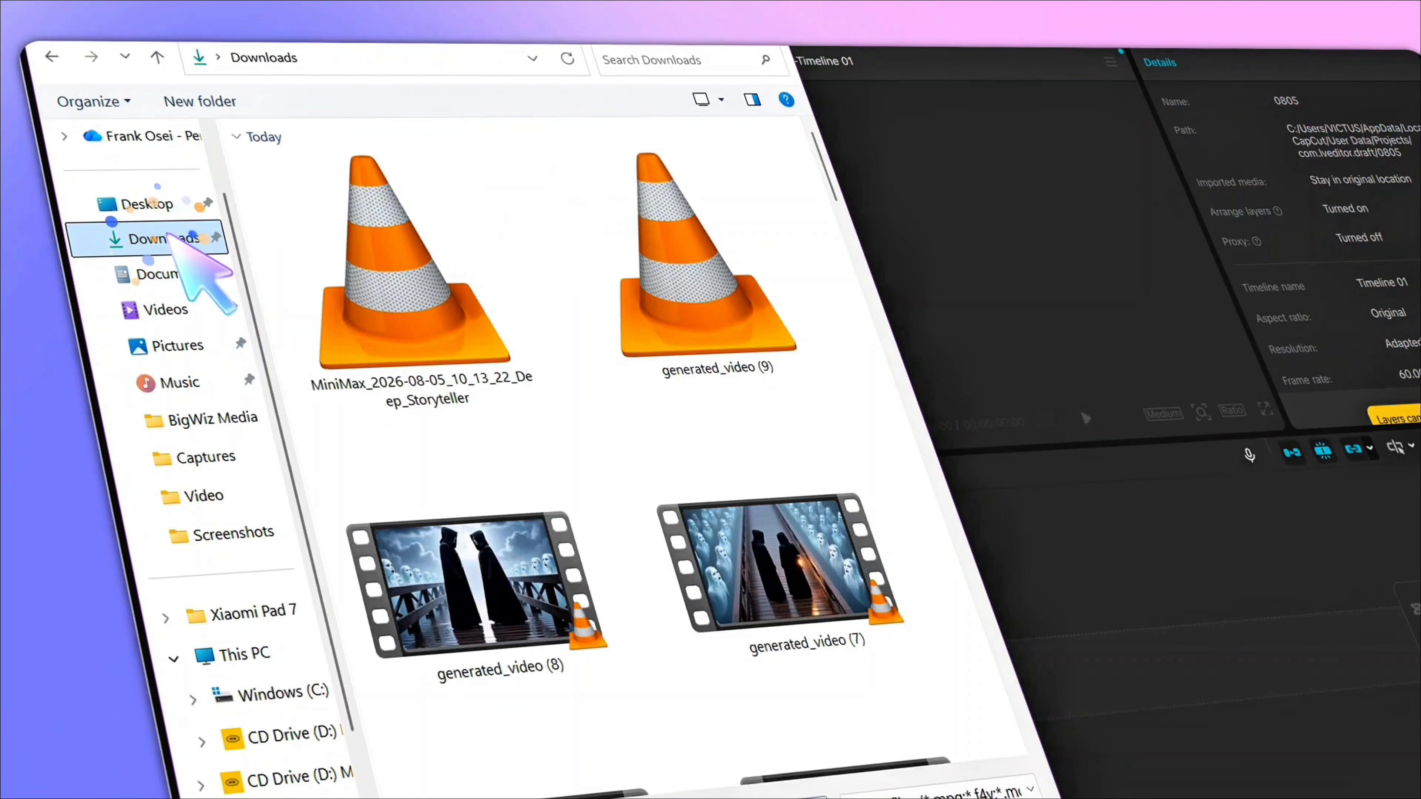
pyautogui.moveTo(359, 274); pyautogui.dragTo(612, 324)
pyautogui.click(634, 683)
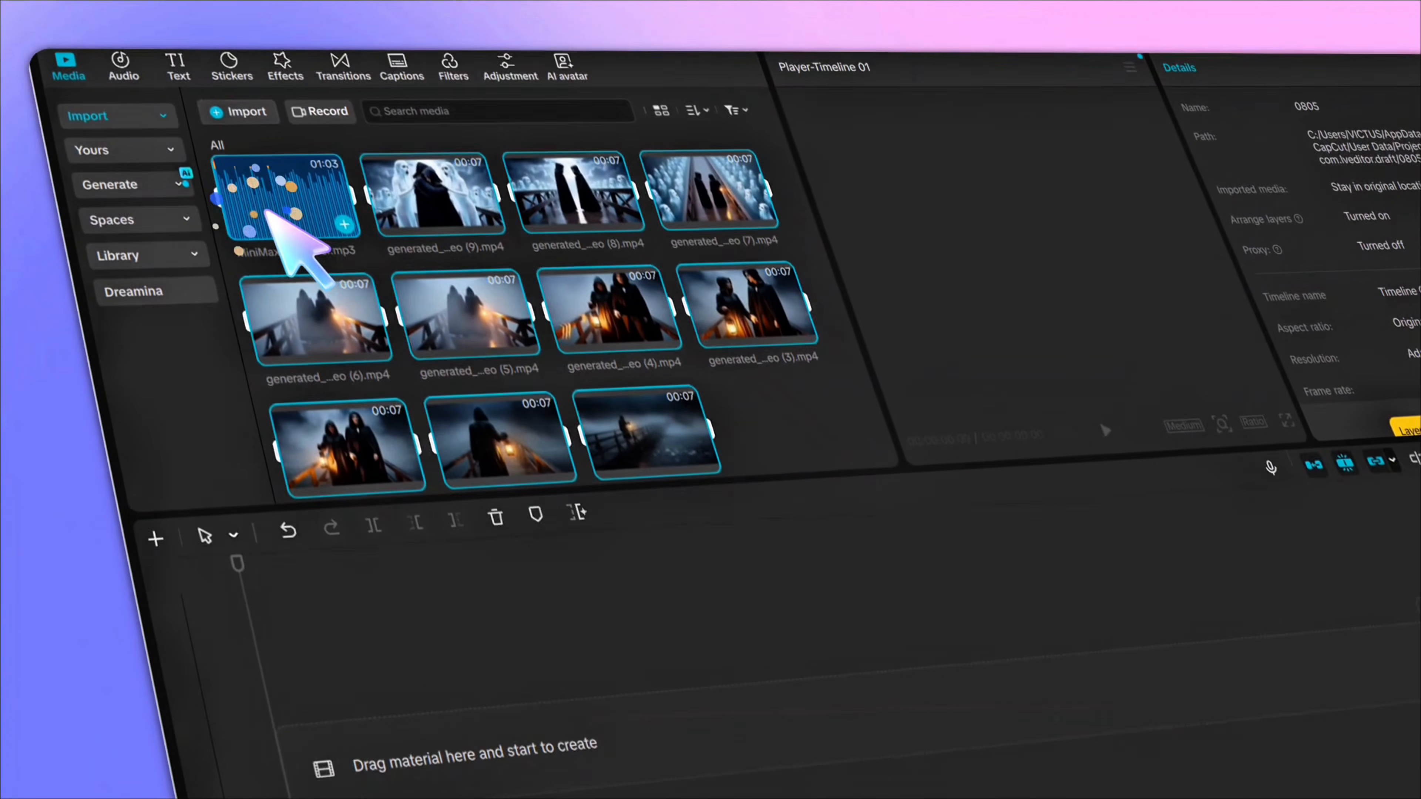
# - Place the narration audio track on the timeline
pyautogui.click(151, 137)
pyautogui.moveTo(274, 193); pyautogui.dragTo(290, 750)
pyautogui.moveTo(208, 565); pyautogui.dragTo(209, 564)
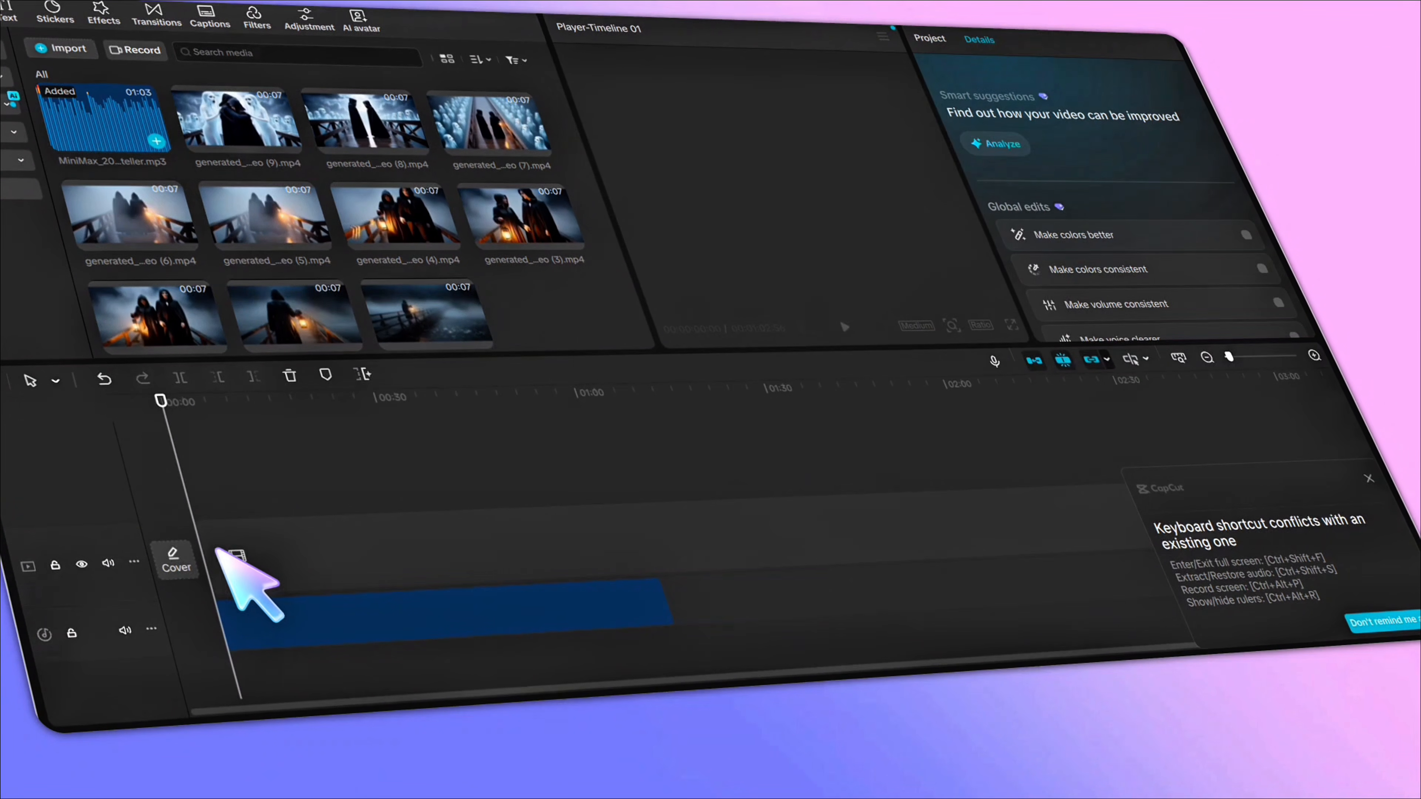
pyautogui.press('Delete')
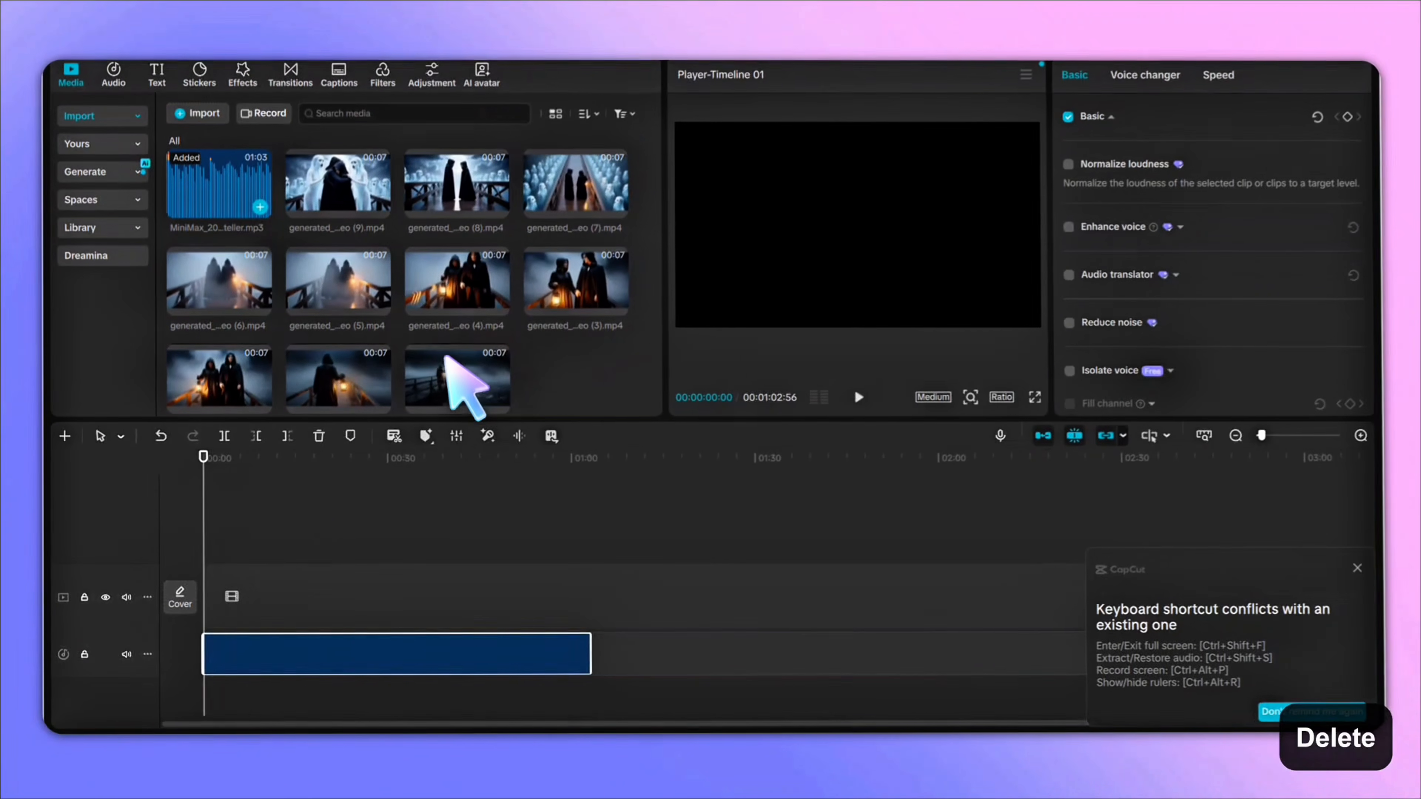
pyautogui.scroll(-1, 448, 358)
pyautogui.press('BackSpace')
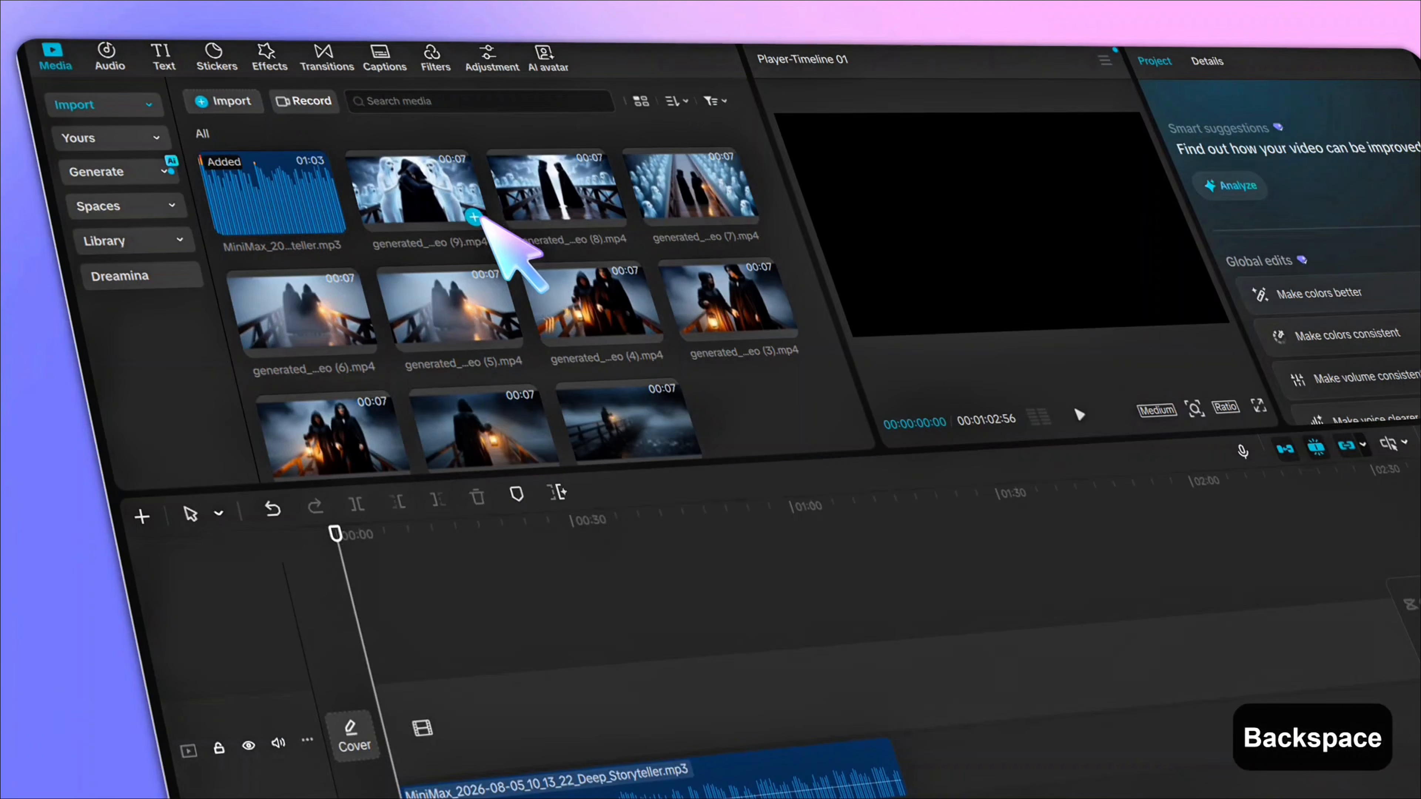
# - Add all ten generated video clips to the timeline so they run in order from generated_video to generated_video (9)
pyautogui.click(471, 215)
pyautogui.click(613, 215)
pyautogui.click(745, 208)
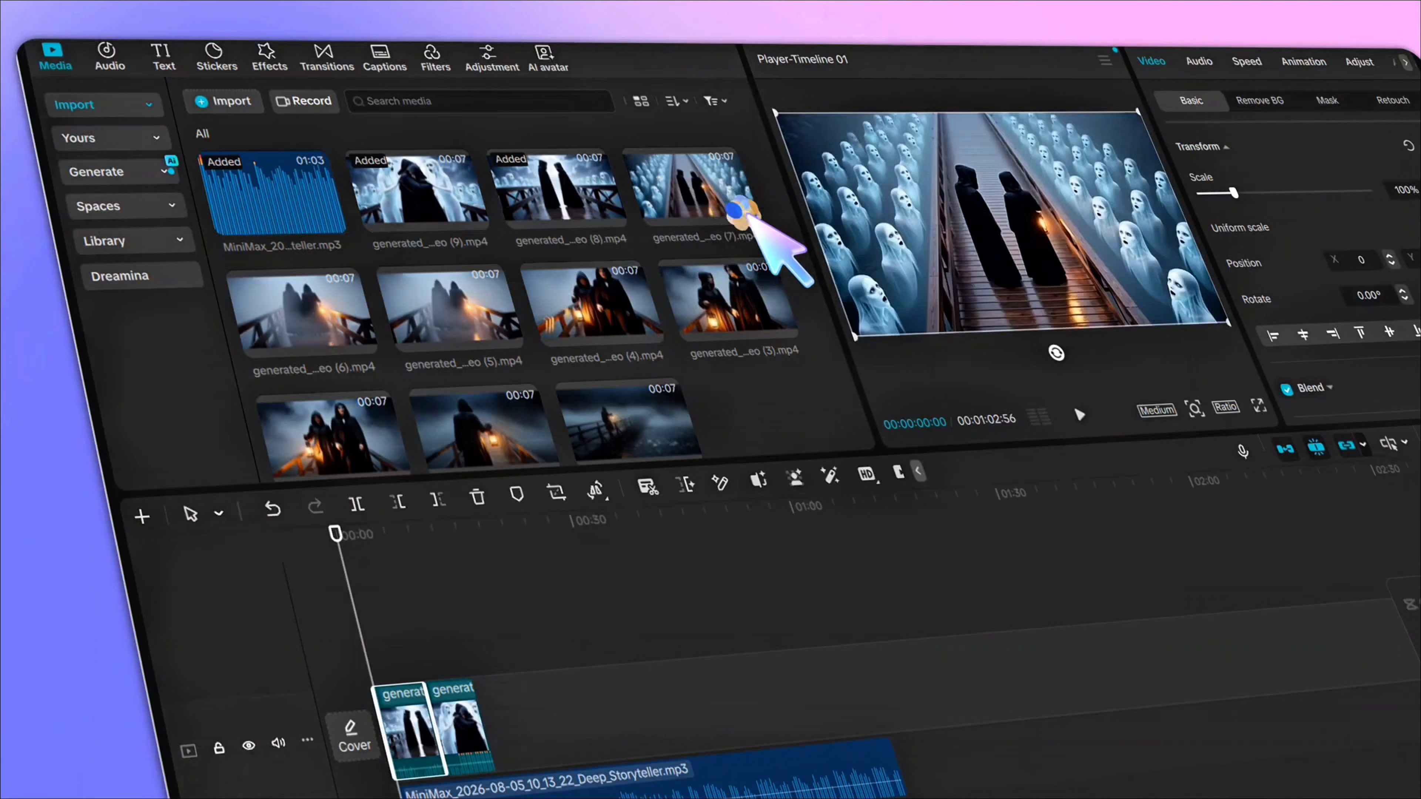
pyautogui.click(361, 350)
pyautogui.click(526, 338)
pyautogui.click(657, 333)
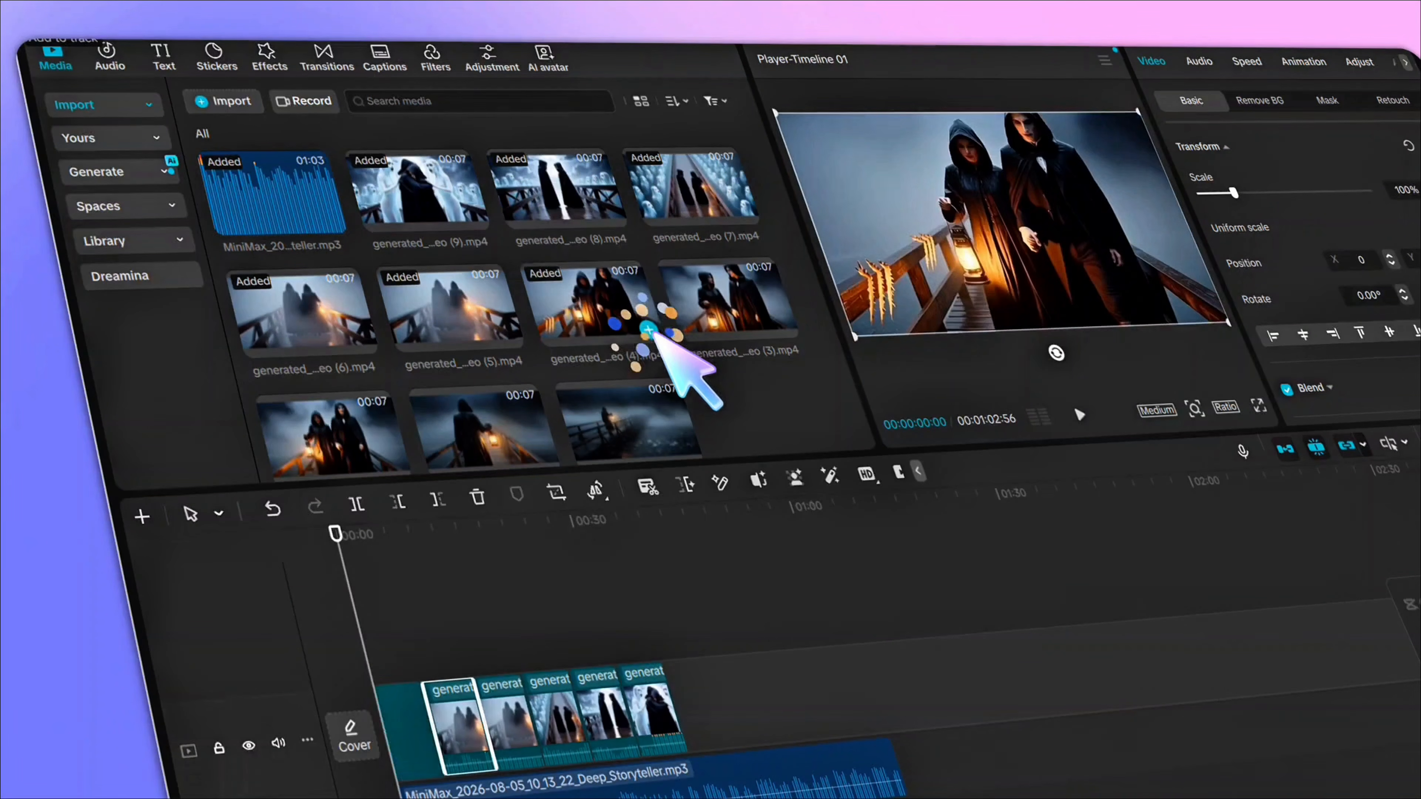
pyautogui.click(792, 329)
pyautogui.scroll(-1, 469, 448)
pyautogui.click(380, 421)
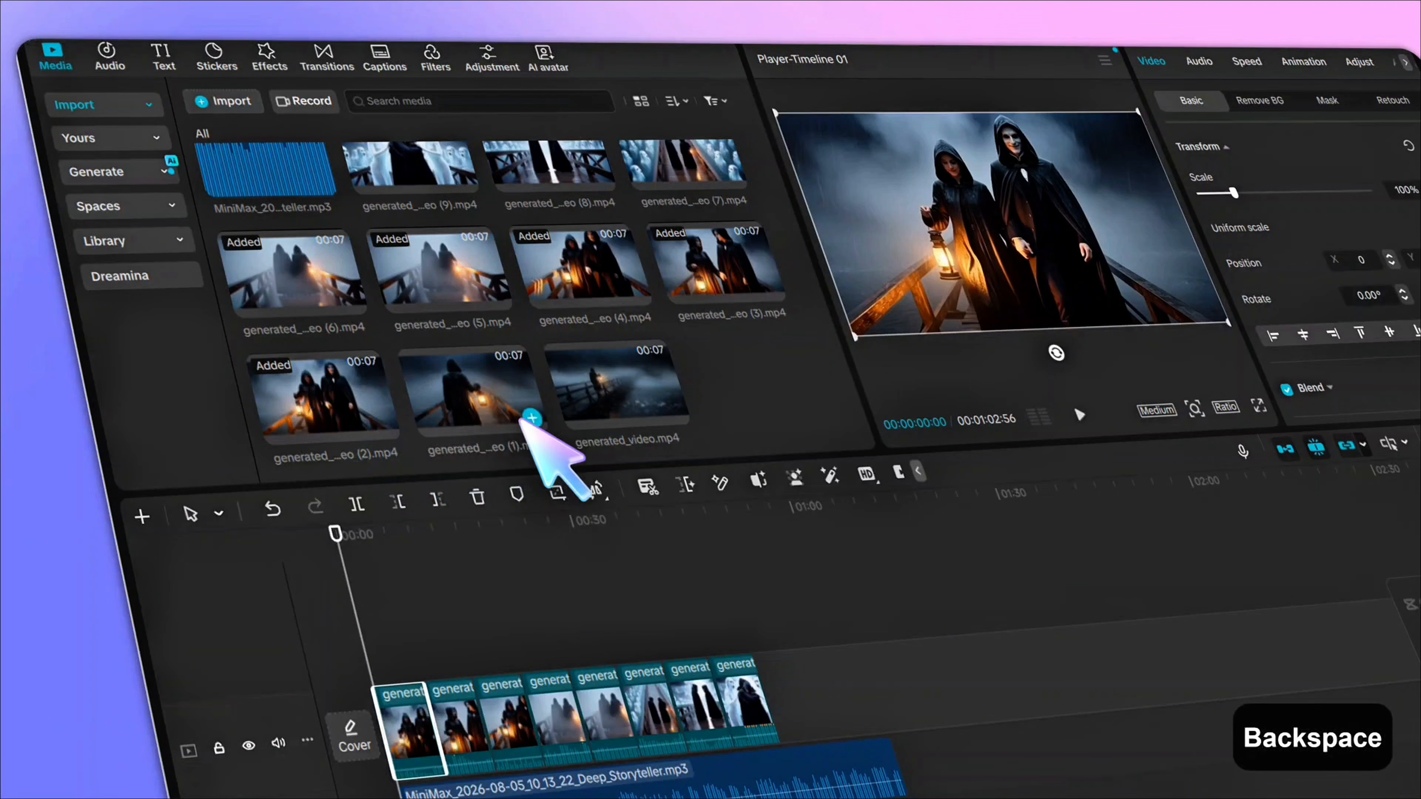
pyautogui.click(534, 425)
pyautogui.click(678, 419)
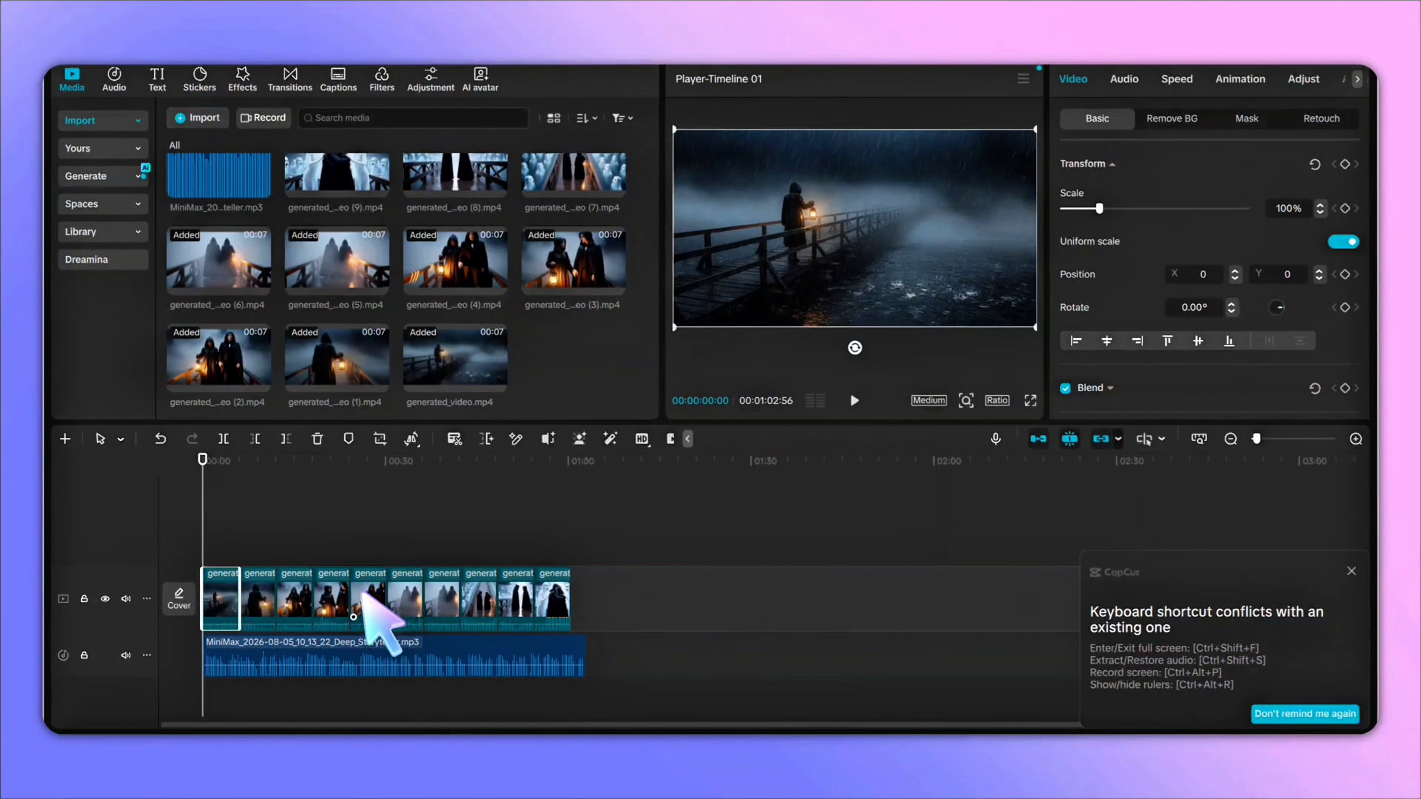
pyautogui.scroll(5, 378, 585)
pyautogui.press('BackSpace')
pyautogui.scroll(3, 433, 514)
pyautogui.press('BackSpace')
pyautogui.press('BackSpace')
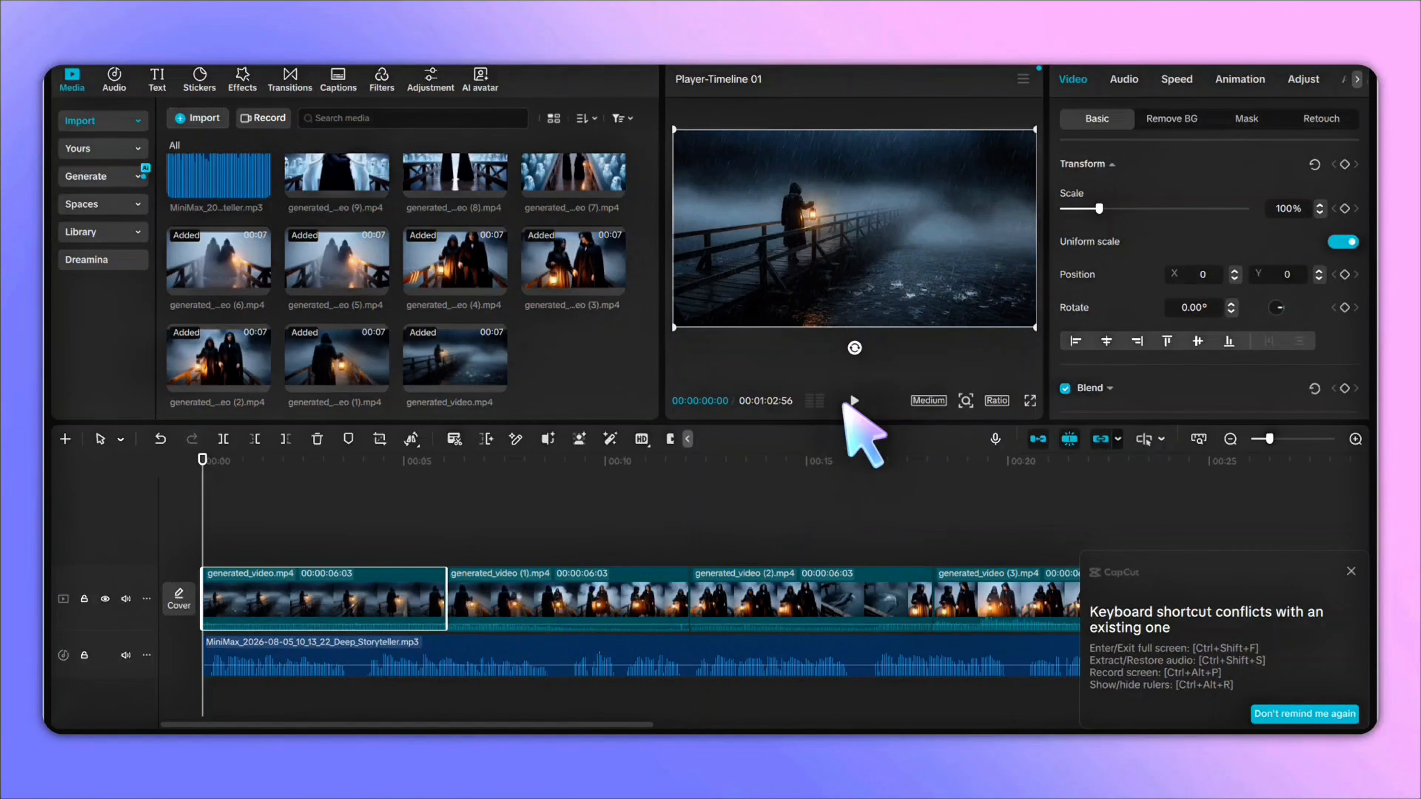
# - Split generated_video (4) at the playhead and delete the unwanted portion of the clip
pyautogui.moveTo(470, 523); pyautogui.dragTo(590, 454)
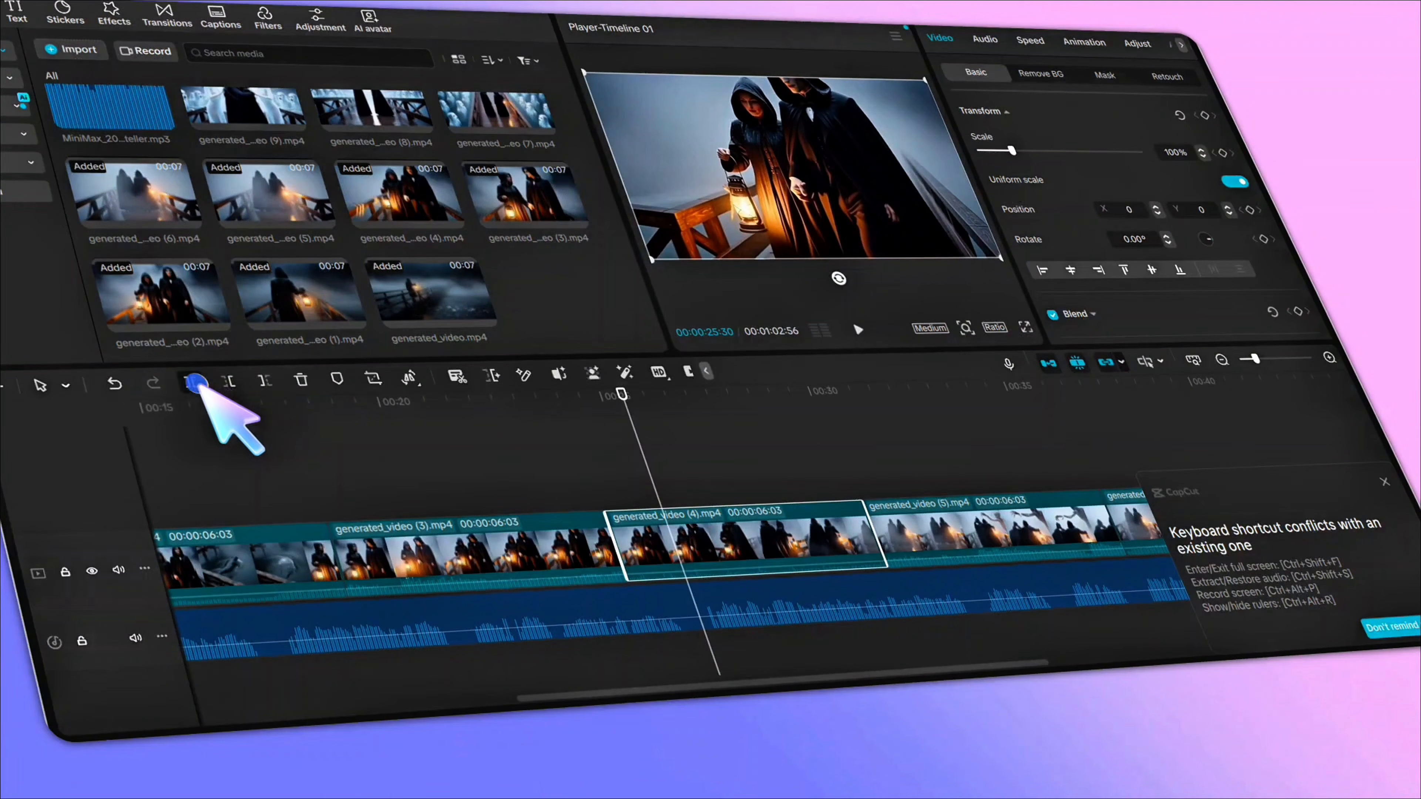
pyautogui.click(196, 383)
pyautogui.click(858, 330)
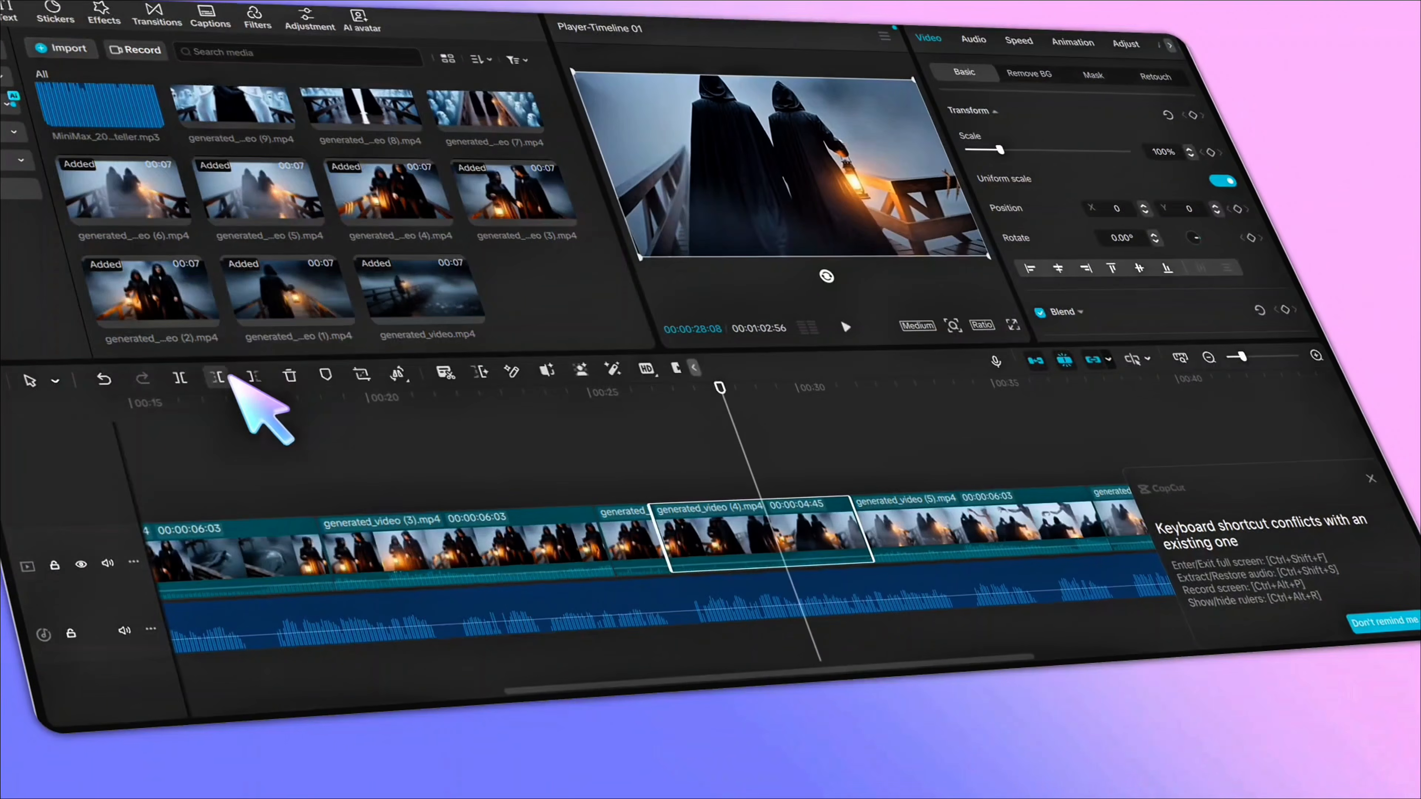
pyautogui.click(125, 386)
pyautogui.click(453, 482)
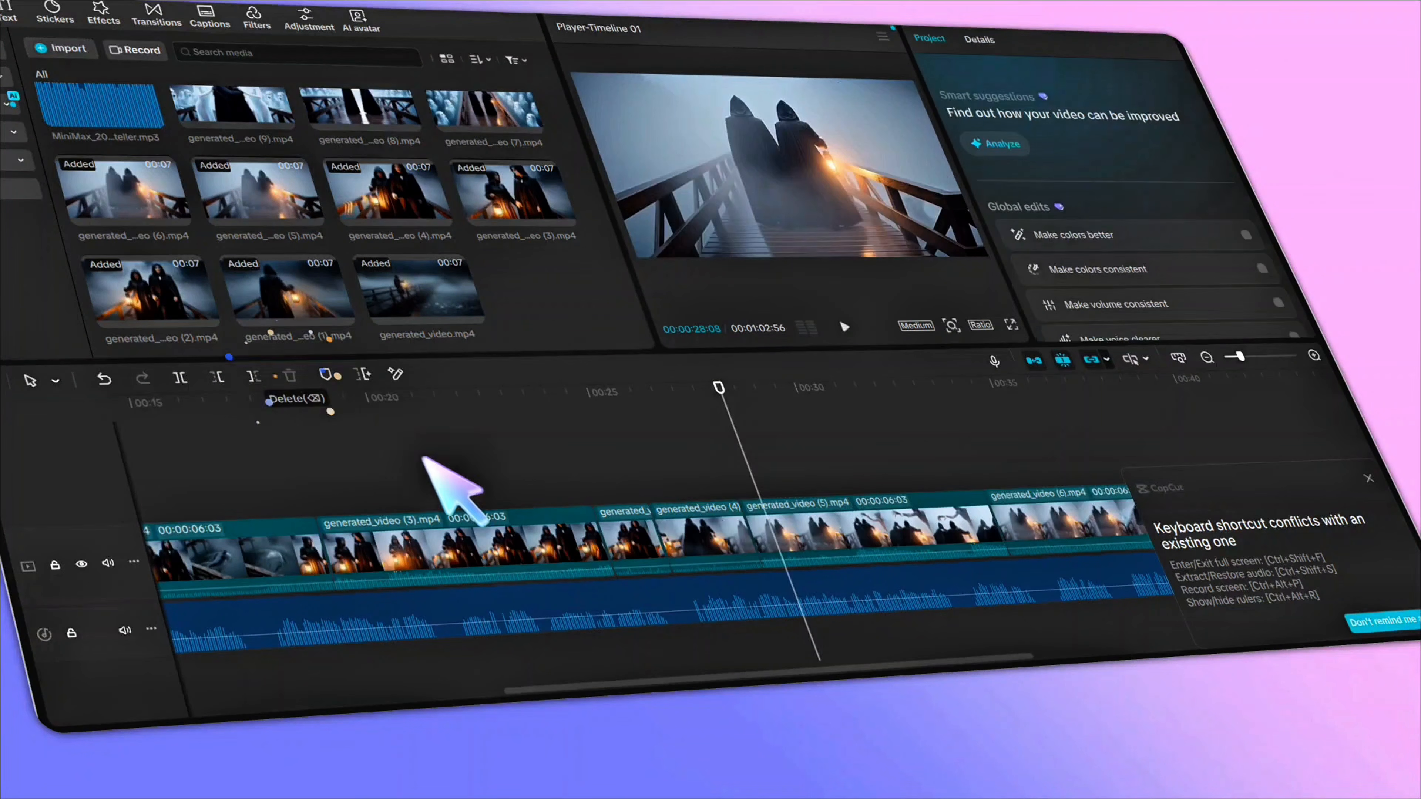
# - Play back the timeline to review the clips against the narration
pyautogui.click(844, 327)
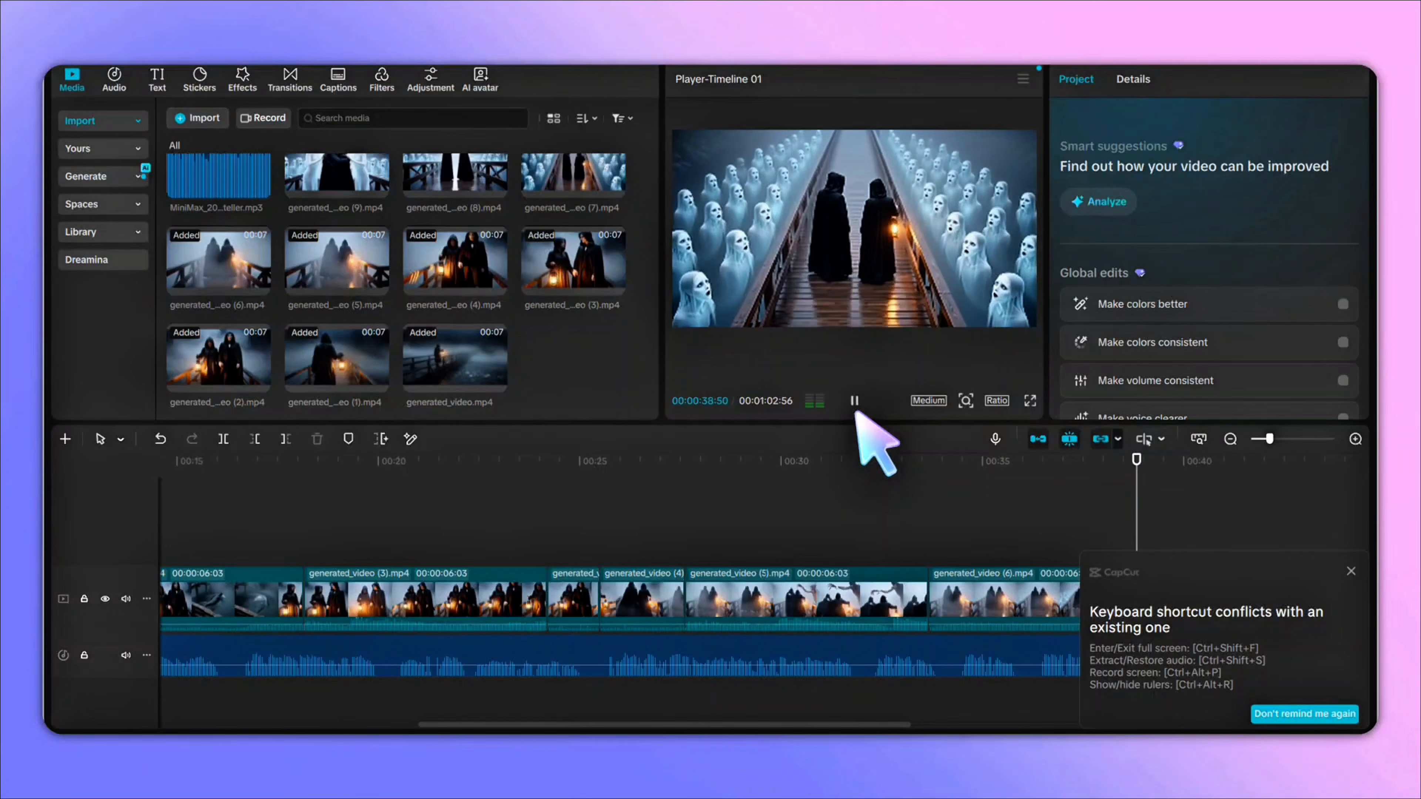
pyautogui.click(1351, 571)
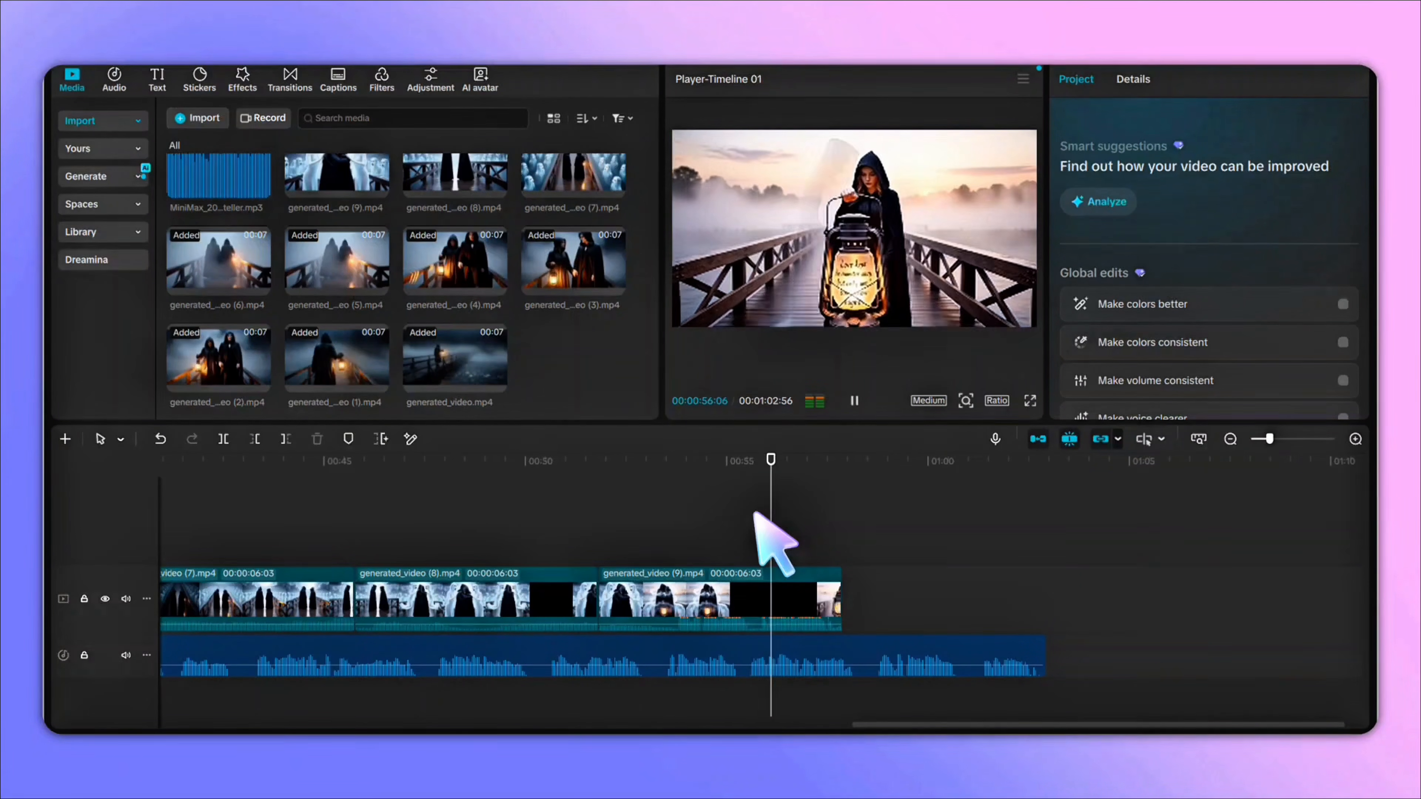
pyautogui.click(854, 401)
pyautogui.hscroll(-15, 761, 635)
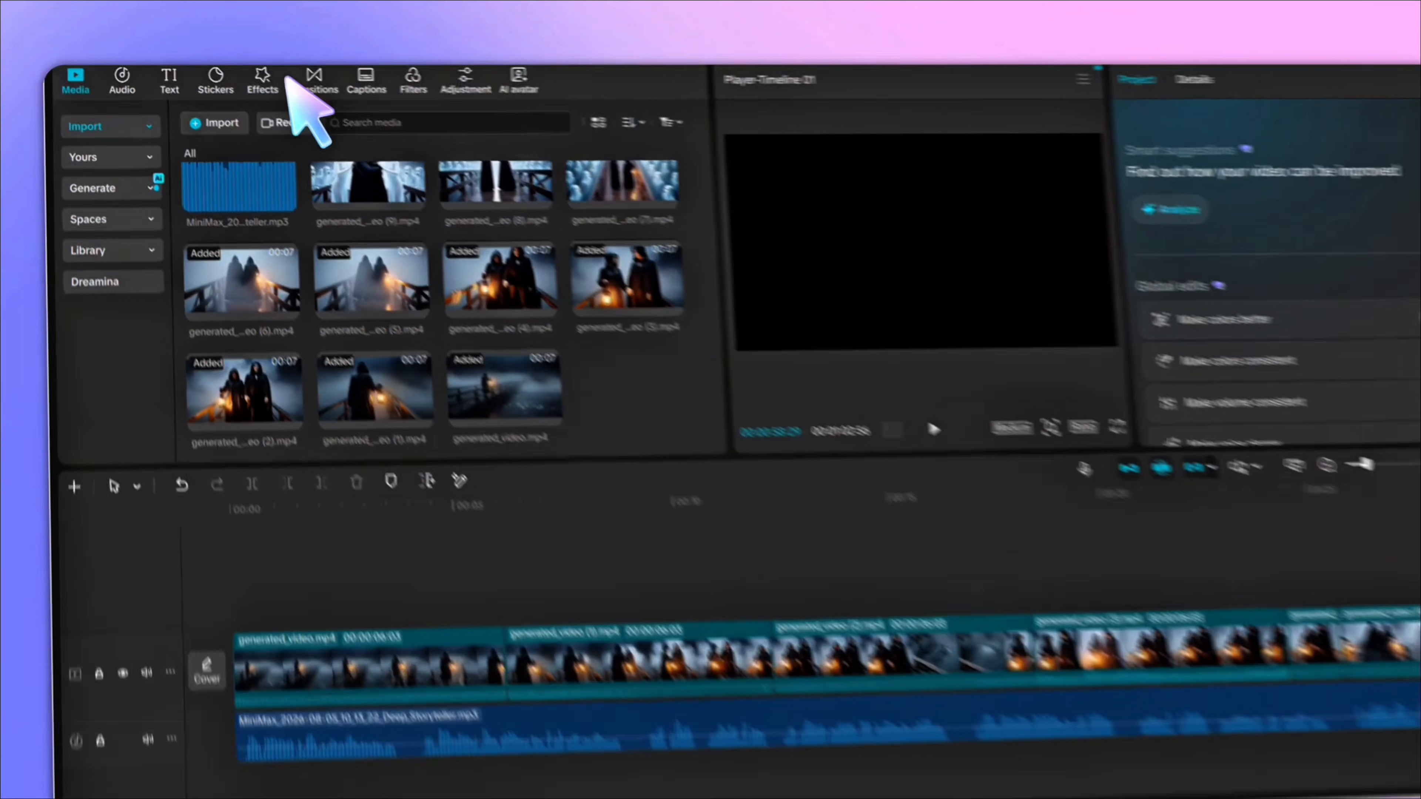
# - Search transitions for "mix", add the Mix transition between the first two clips, and apply it to all clips
pyautogui.click(290, 78)
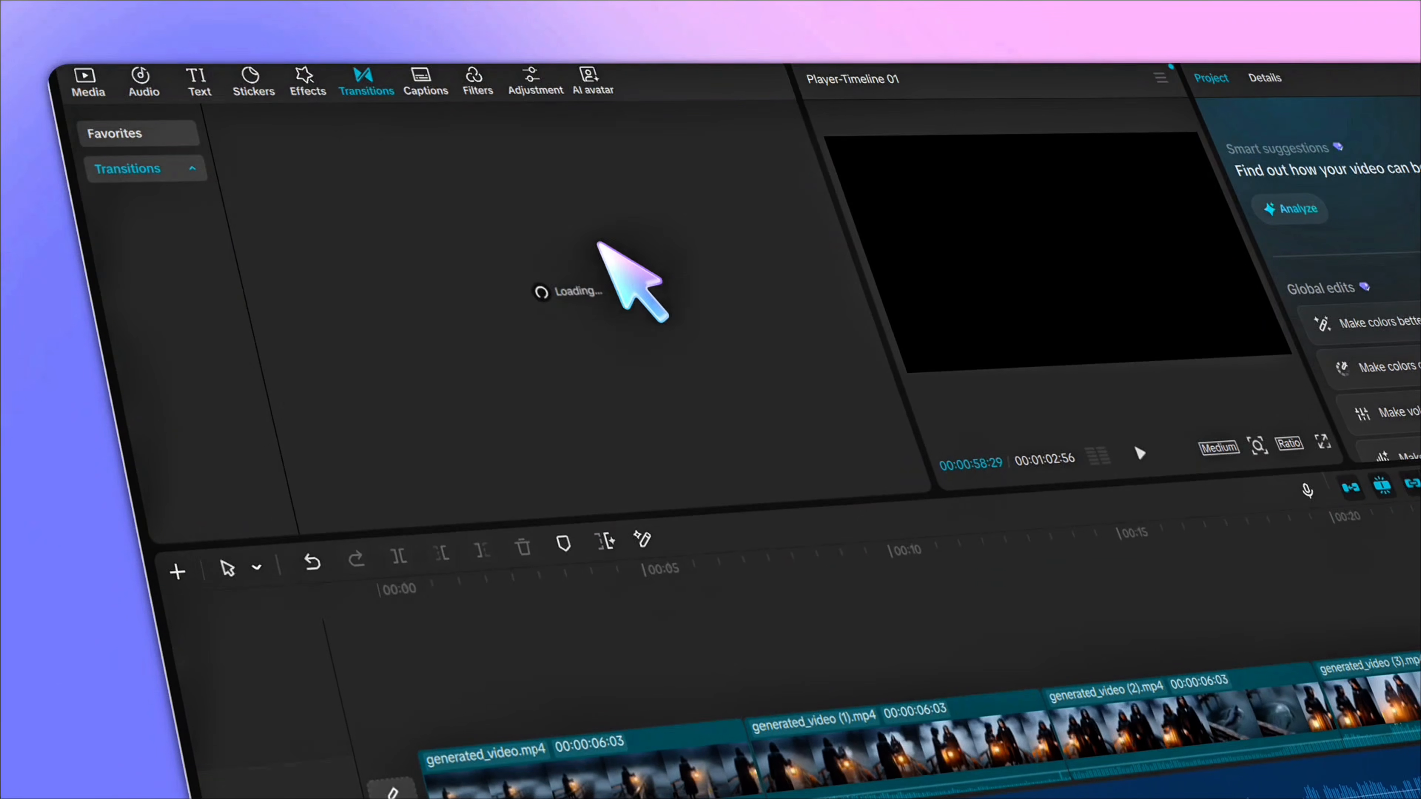
pyautogui.click(492, 127)
pyautogui.write('mix.')
pyautogui.press('Return')
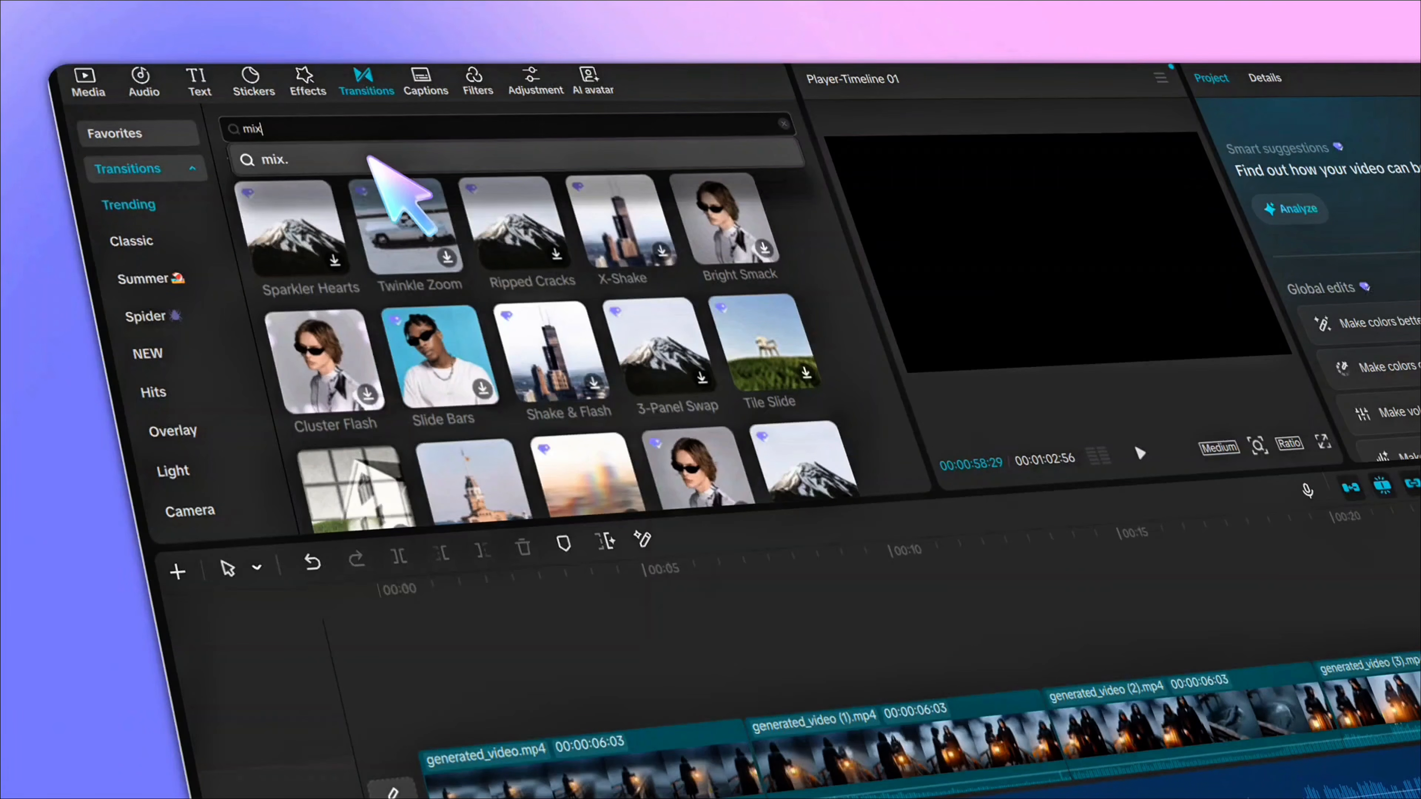
pyautogui.click(327, 232)
pyautogui.moveTo(252, 207); pyautogui.dragTo(757, 753)
pyautogui.click(879, 374)
pyautogui.click(1286, 408)
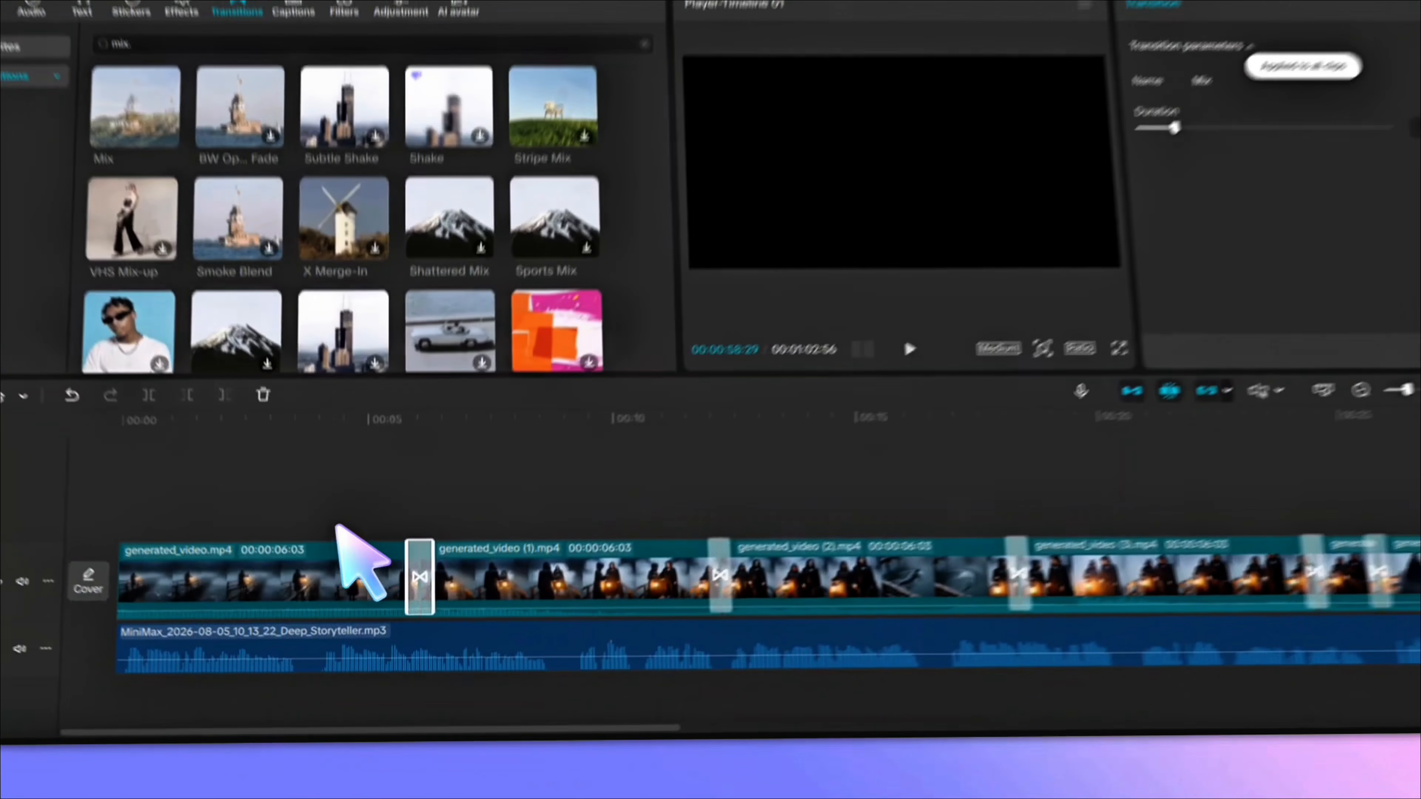